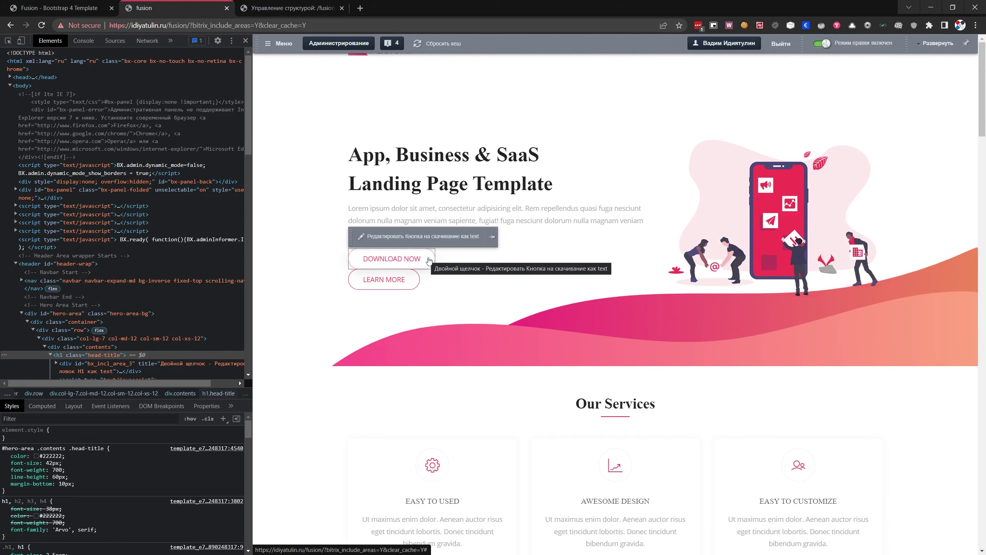
- Examine the markup of the Download Now and Learn More buttons and their wrapper divs inside the header-button block
{"action": "left_click", "coordinate": [8, 42]}
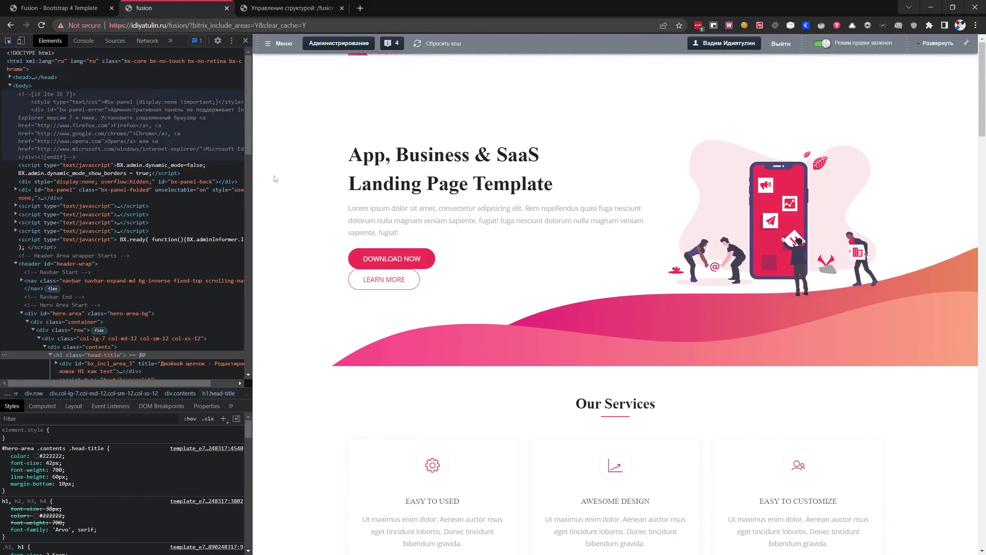
{"action": "left_click", "coordinate": [430, 254]}
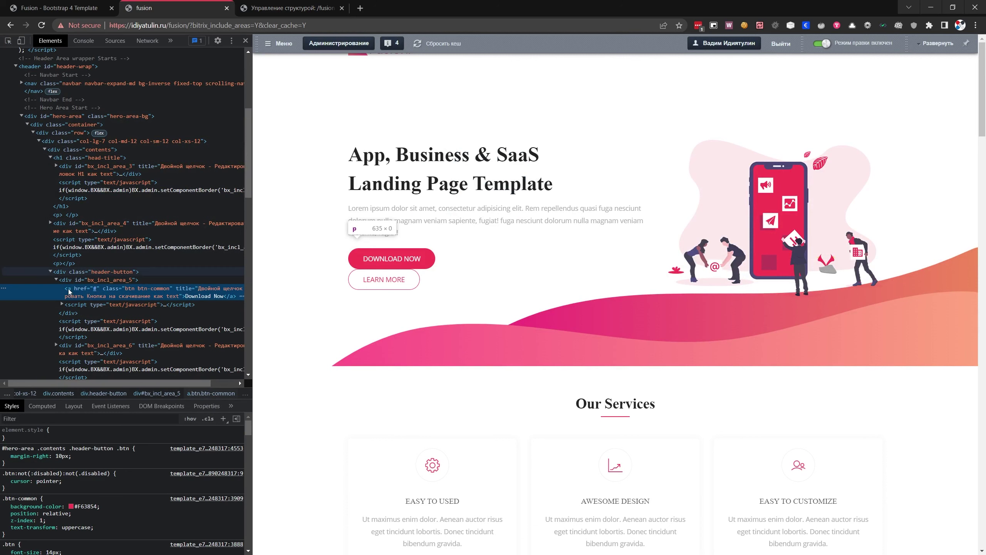
{"action": "left_click", "coordinate": [57, 280]}
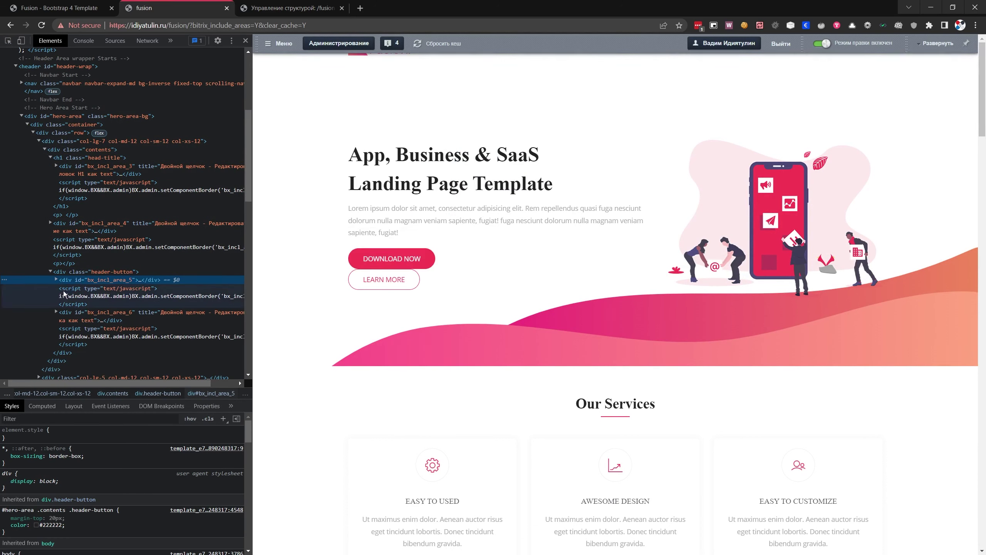
{"action": "left_click", "coordinate": [112, 272]}
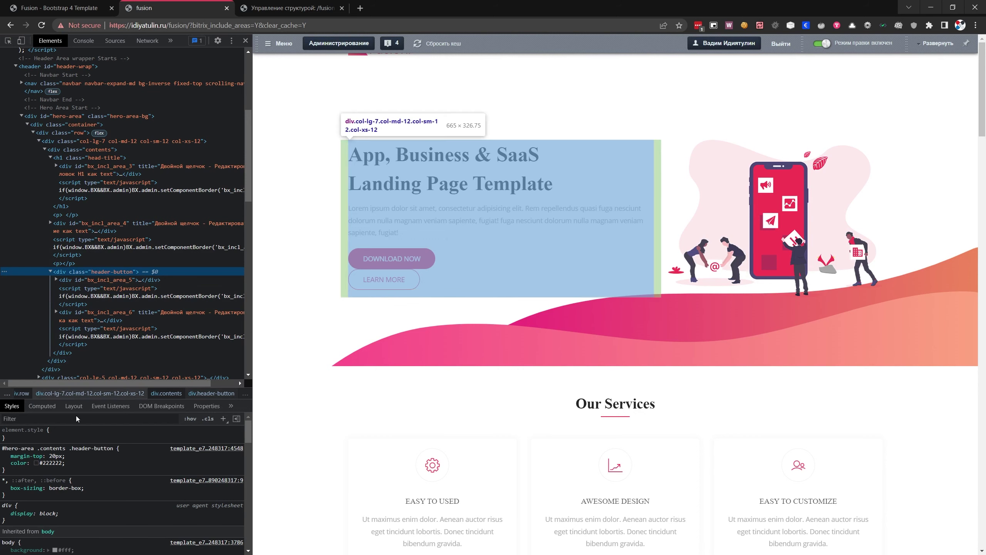
{"action": "left_click", "coordinate": [56, 280]}
{"action": "left_click", "coordinate": [66, 288]}
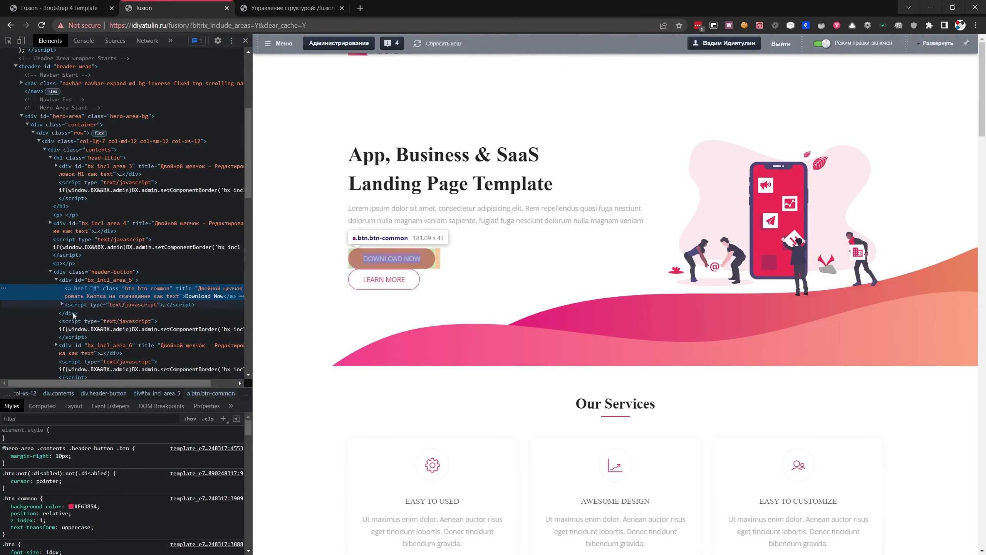
{"action": "left_click", "coordinate": [56, 346]}
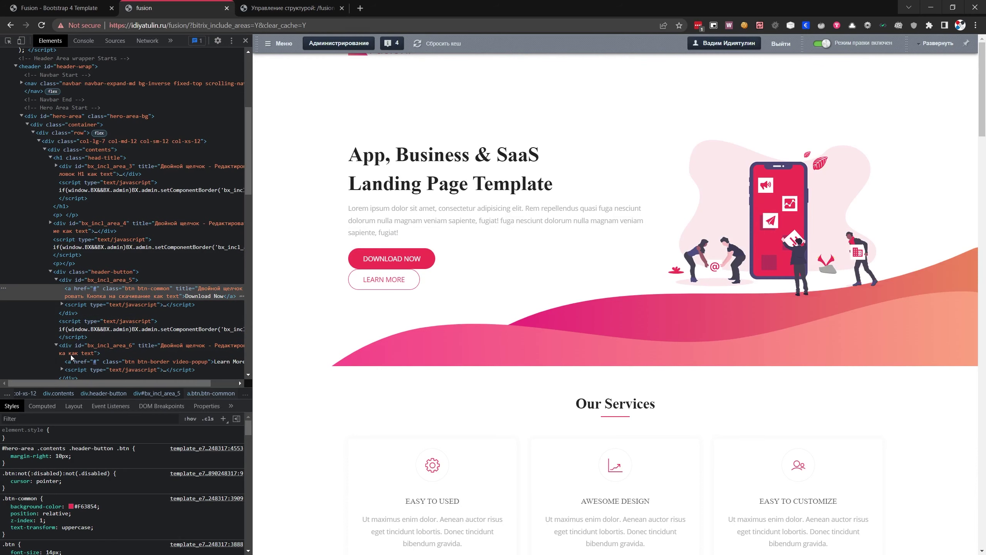
{"action": "left_click", "coordinate": [82, 365]}
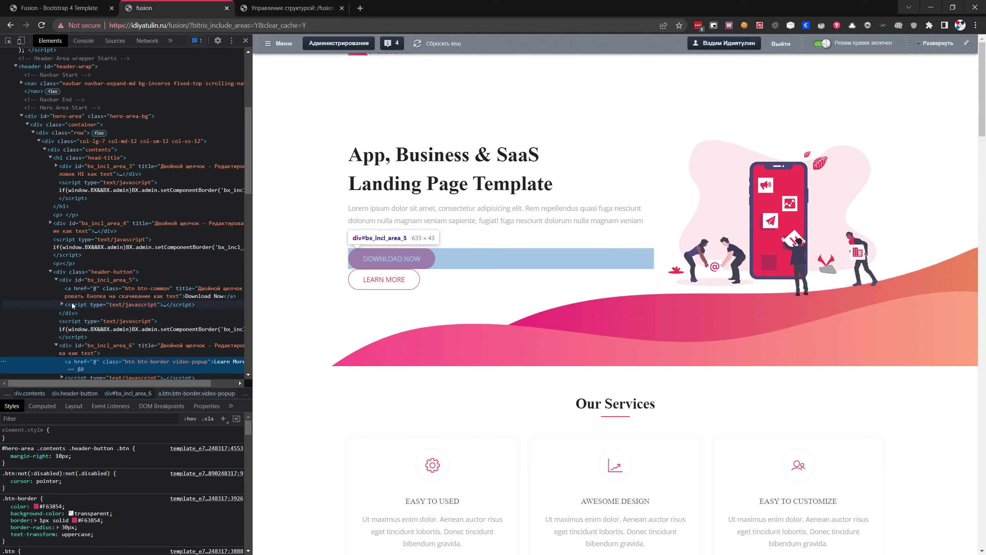
{"action": "left_click", "coordinate": [67, 281]}
{"action": "left_click", "coordinate": [57, 279]}
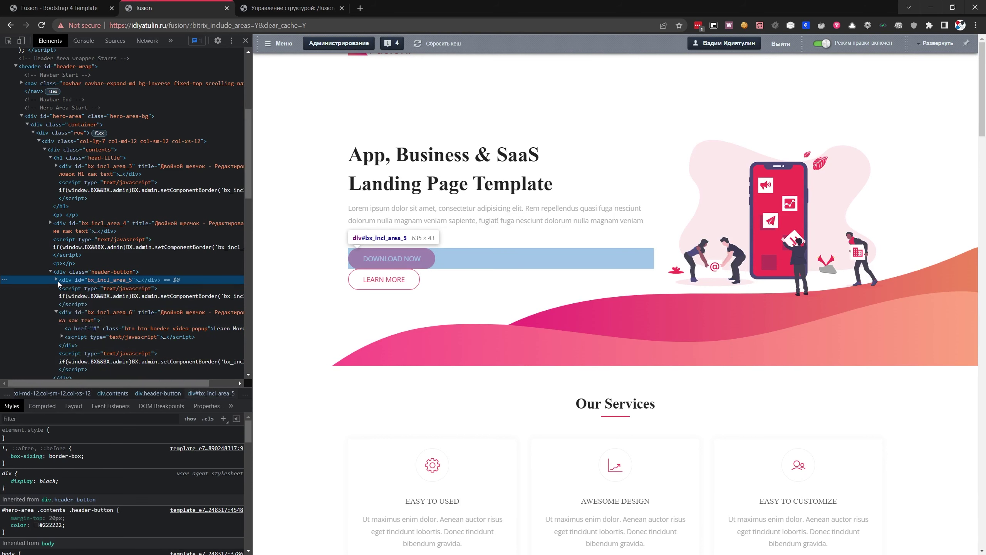
{"action": "left_click", "coordinate": [56, 312]}
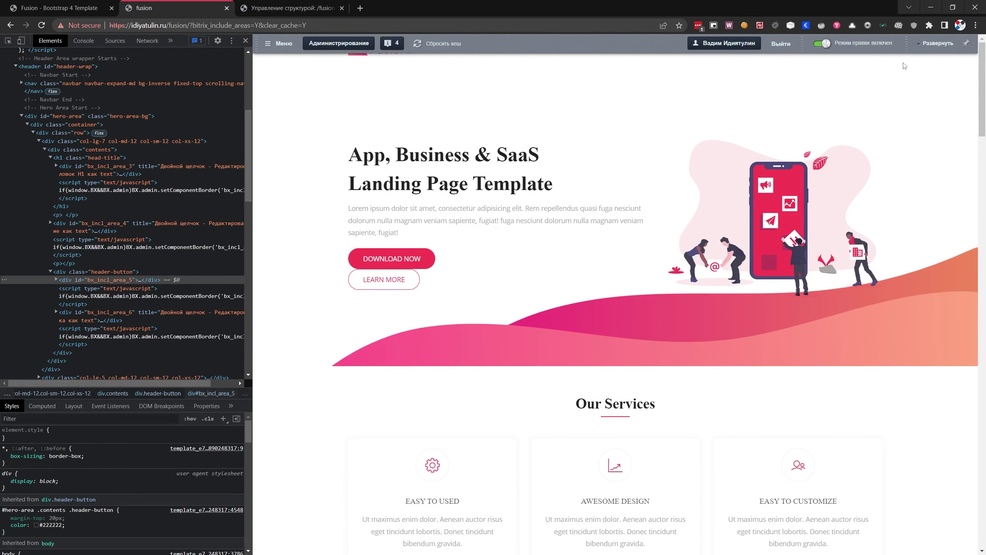
- Compare the hero buttons with edit mode off and on, and view the Download Now button's editable code
{"action": "left_click", "coordinate": [822, 43]}
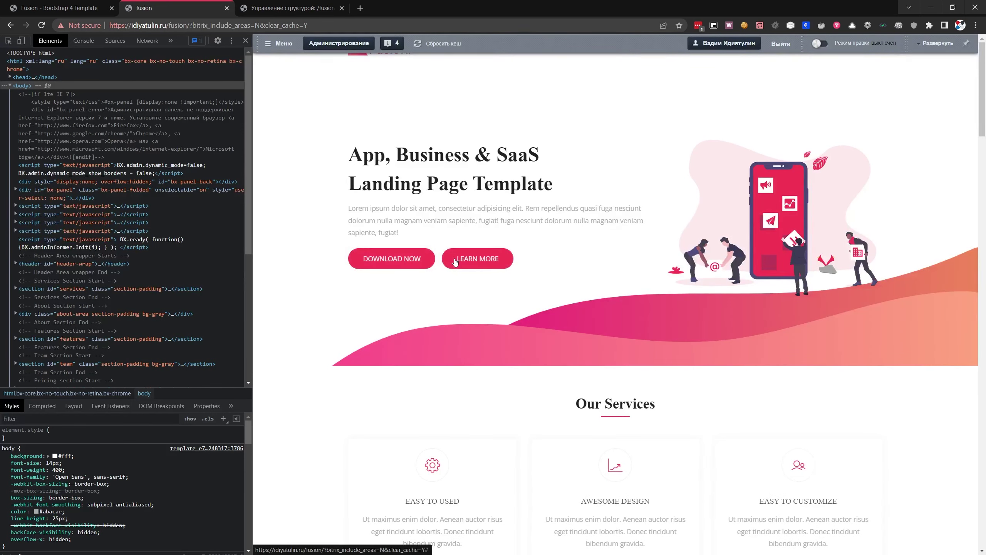
{"action": "left_click", "coordinate": [817, 45]}
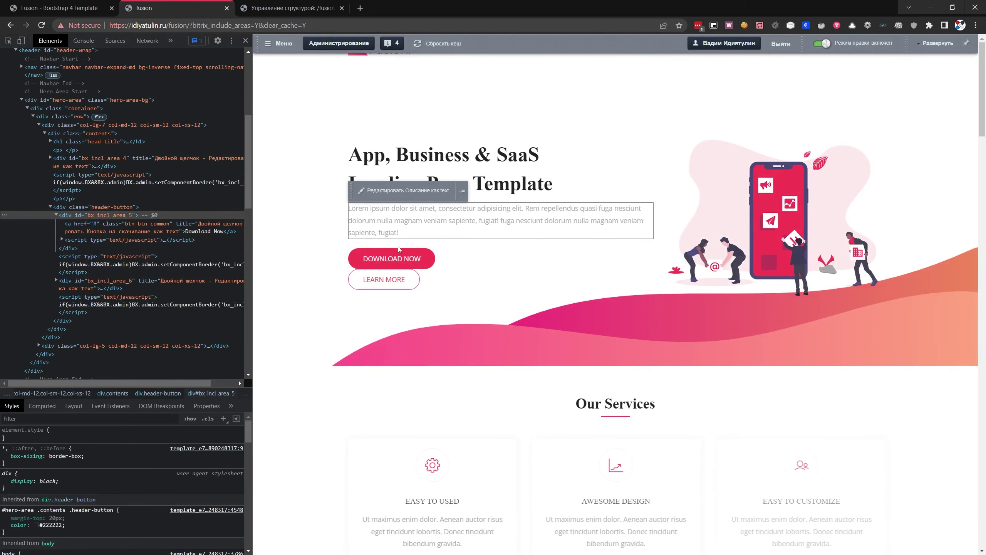
{"action": "double_click", "coordinate": [394, 255]}
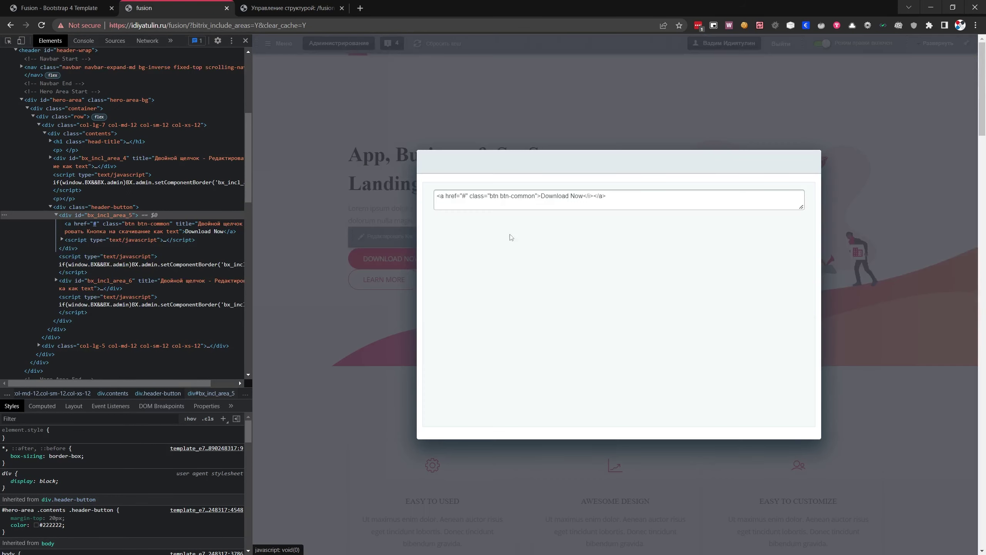
{"action": "left_click", "coordinate": [809, 167]}
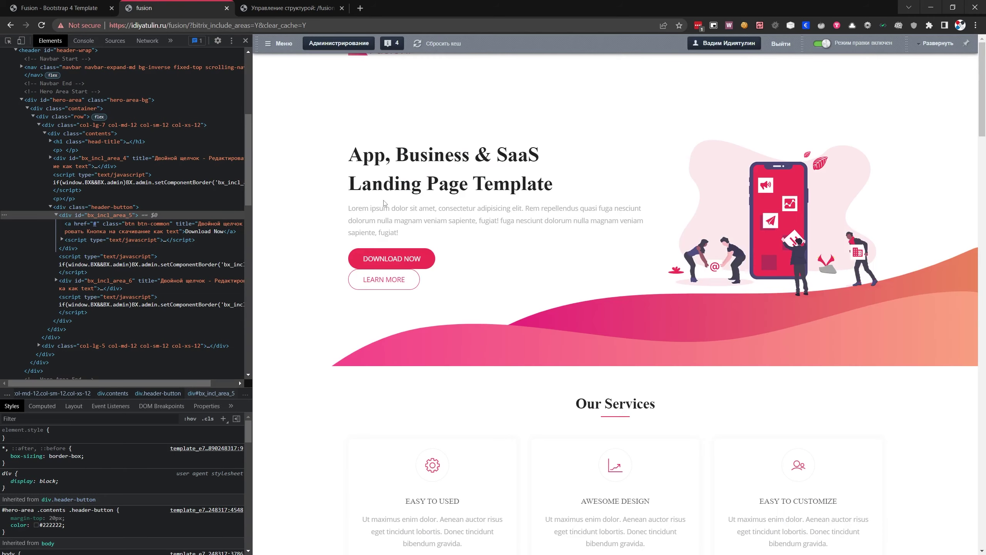
- Review the hero section on the page, then switch to PhpStorm and locate the intro-img block in header.php
{"action": "scroll", "coordinate": [622, 177], "scroll_direction": "down", "scroll_amount": 5}
{"action": "scroll", "coordinate": [461, 162], "scroll_direction": "up", "scroll_amount": 4}
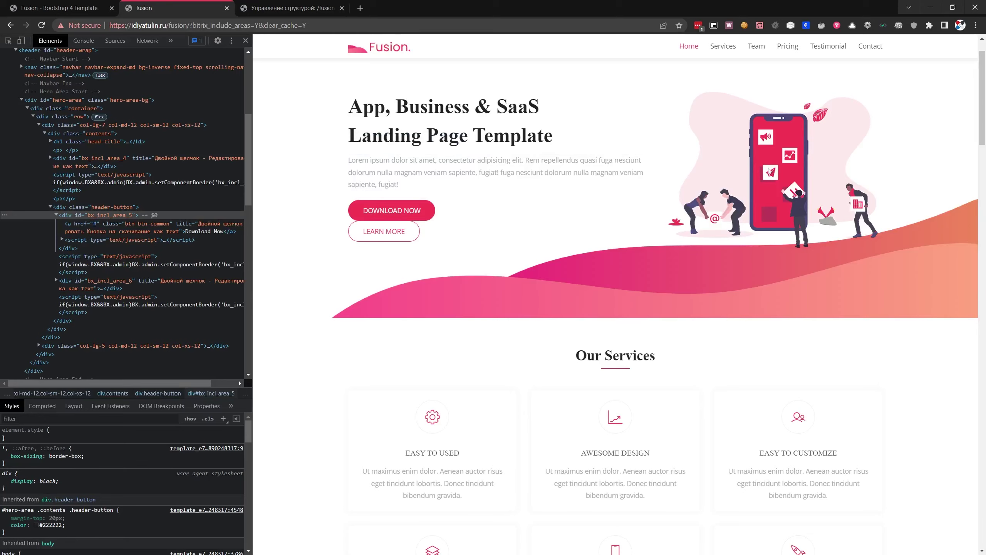
{"action": "scroll", "coordinate": [774, 226], "scroll_direction": "up", "scroll_amount": 2}
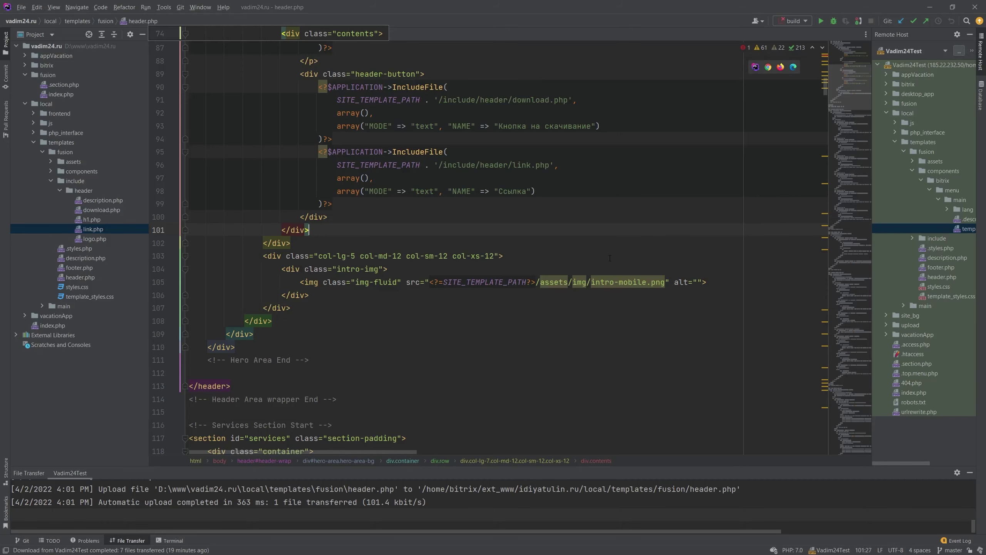
{"action": "left_click", "coordinate": [418, 271]}
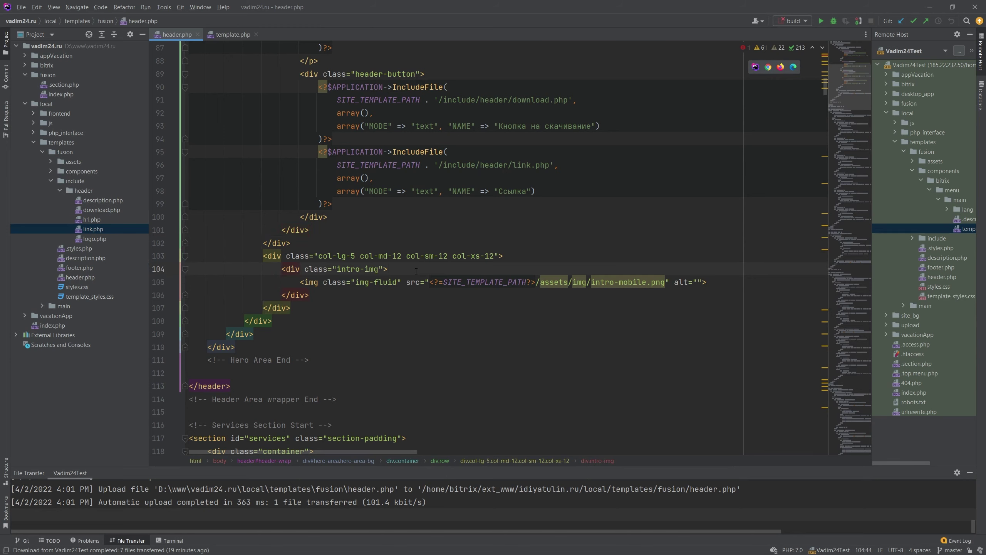
- Switch to the browser and inspect the hero-area block's background image in its CSS rules
{"action": "key", "text": "alt+Tab"}
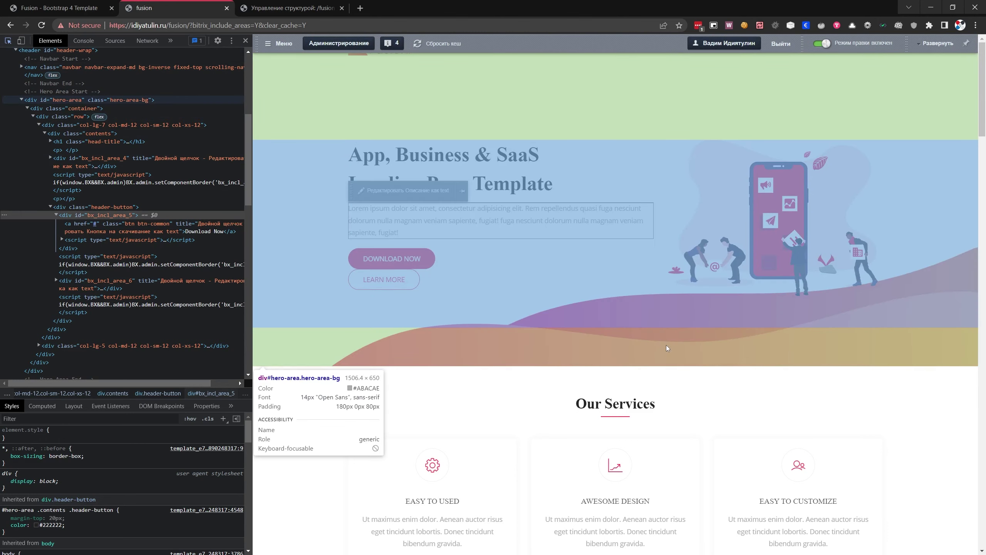
{"action": "left_click", "coordinate": [78, 100]}
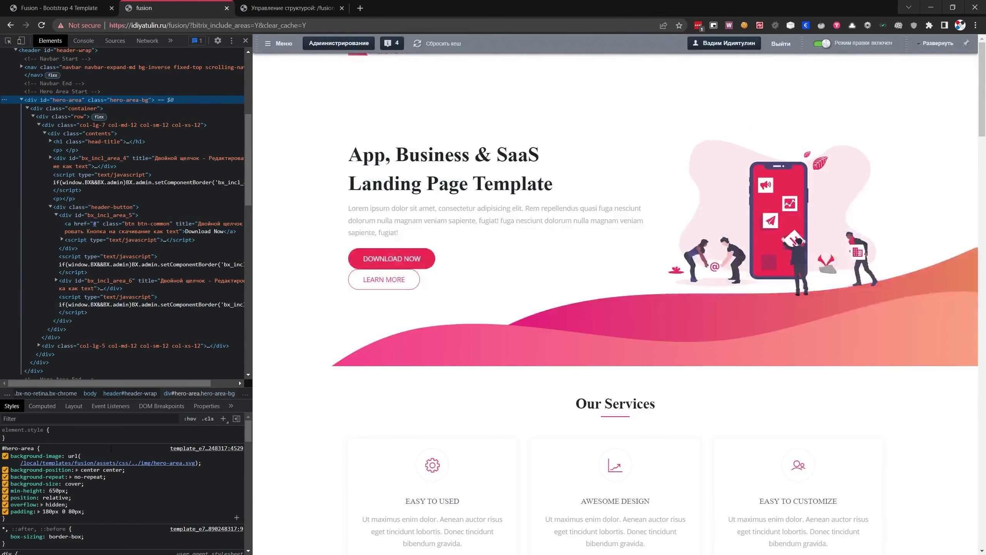
{"action": "mouse_move", "coordinate": [119, 464]}
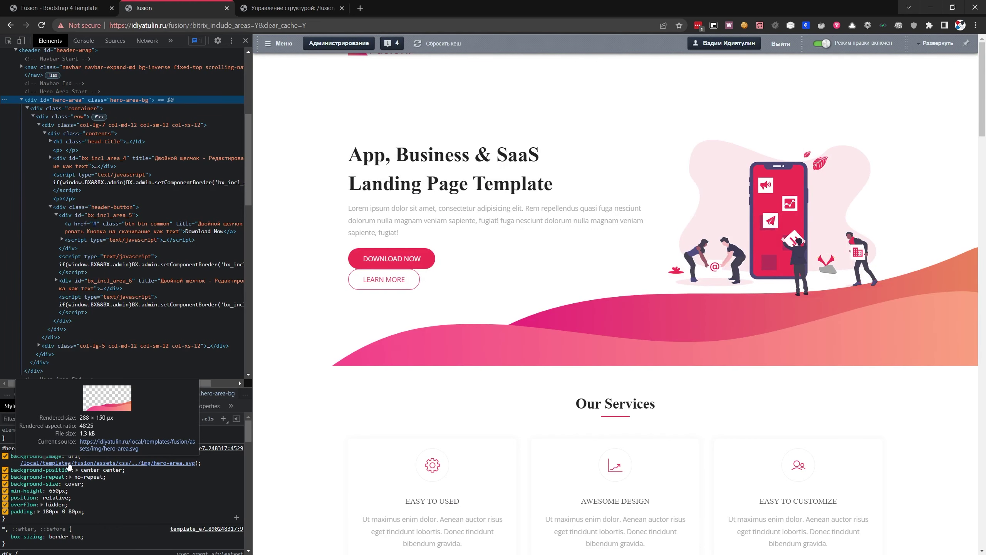
{"action": "mouse_move", "coordinate": [70, 469]}
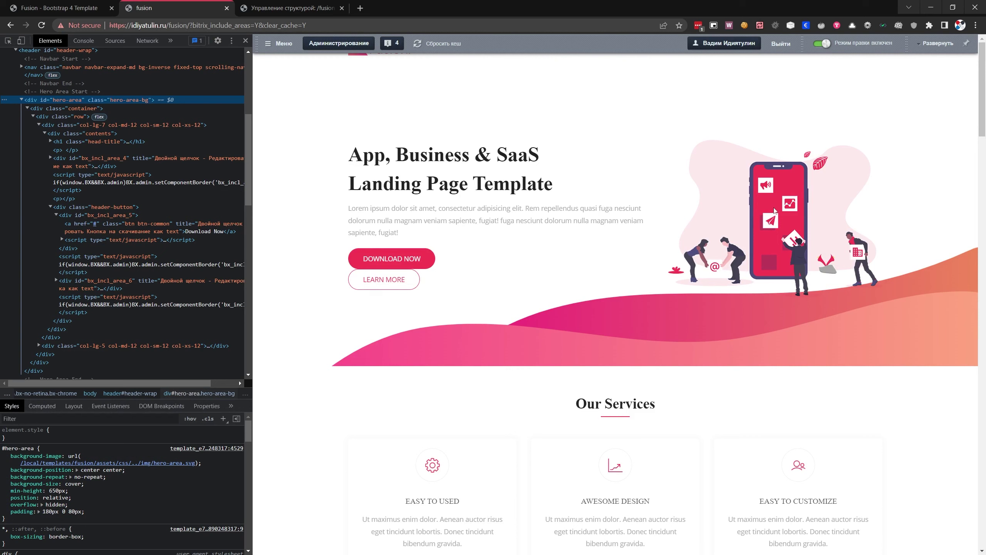
{"action": "left_click", "coordinate": [774, 211]}
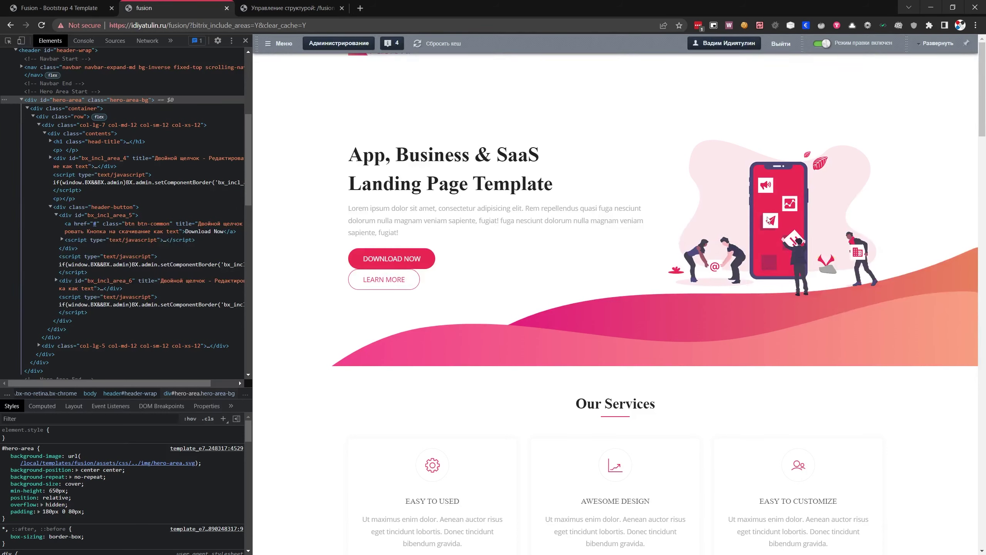
- In PhpStorm, copy the link.php IncludeFile call into the intro-img div above the image tag in header.php
{"action": "key", "text": "alt+Tab"}
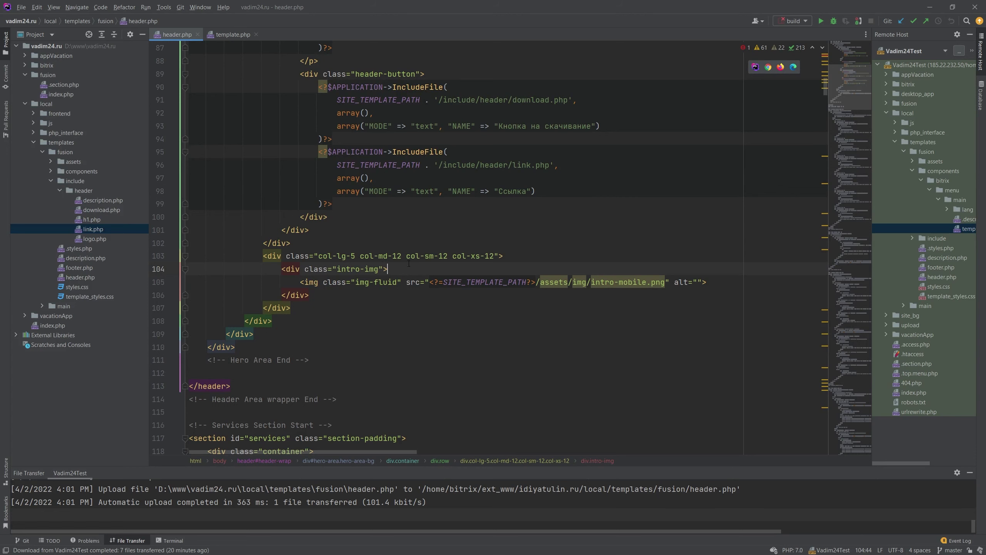
{"action": "left_click_drag", "start_coordinate": [318, 152], "coordinate": [332, 204]}
{"action": "key", "text": "ctrl+c"}
{"action": "left_click", "coordinate": [397, 271]}
{"action": "key", "text": "Return"}
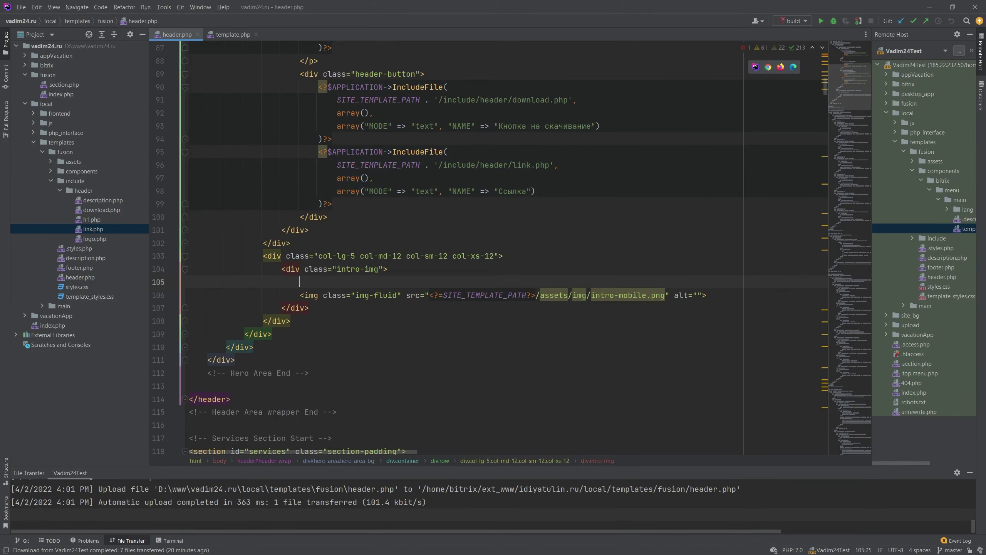
{"action": "key", "text": "ctrl+v"}
- Change the included path in the intro-img block to '/include/header/image.php'
{"action": "left_click", "coordinate": [301, 347]}
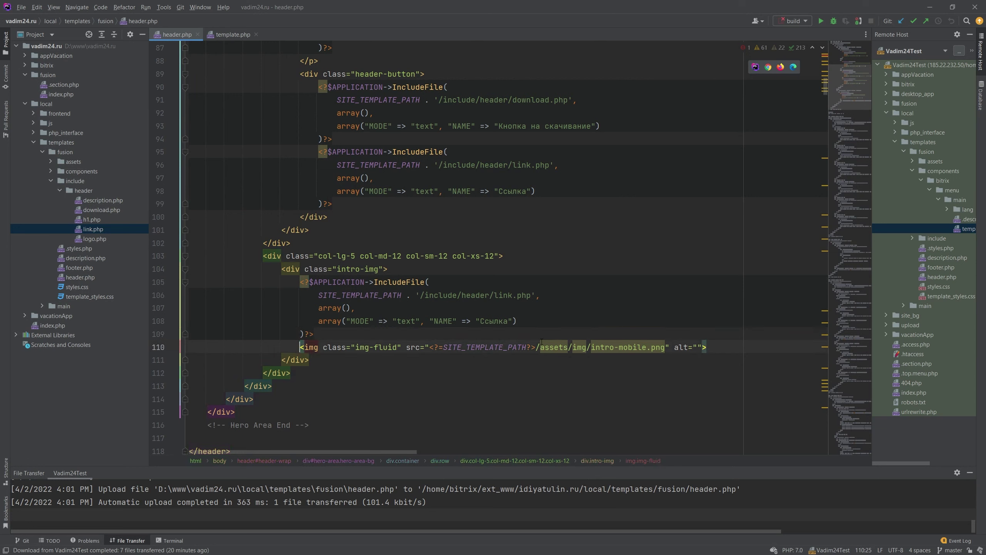
{"action": "left_click", "coordinate": [718, 346], "text": "shift"}
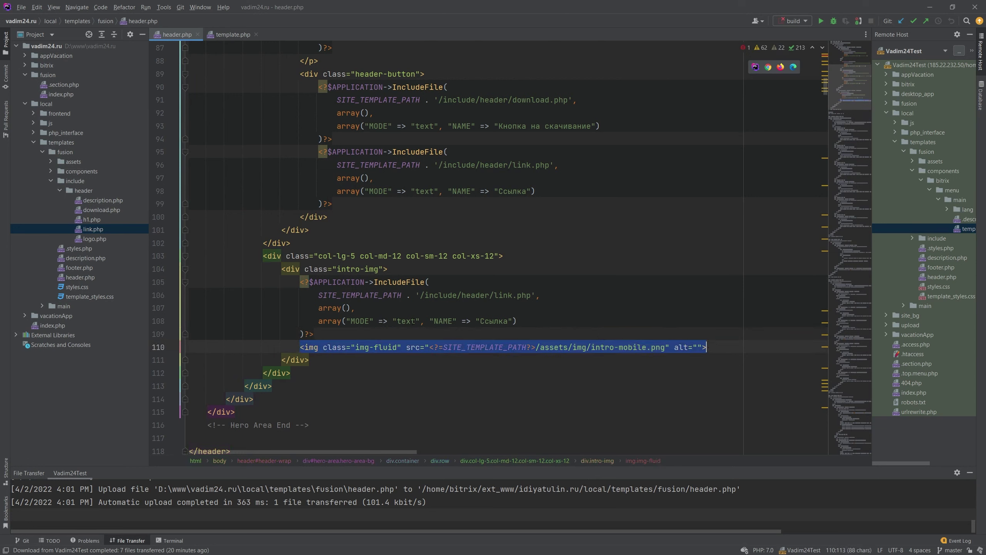
{"action": "double_click", "coordinate": [502, 295]}
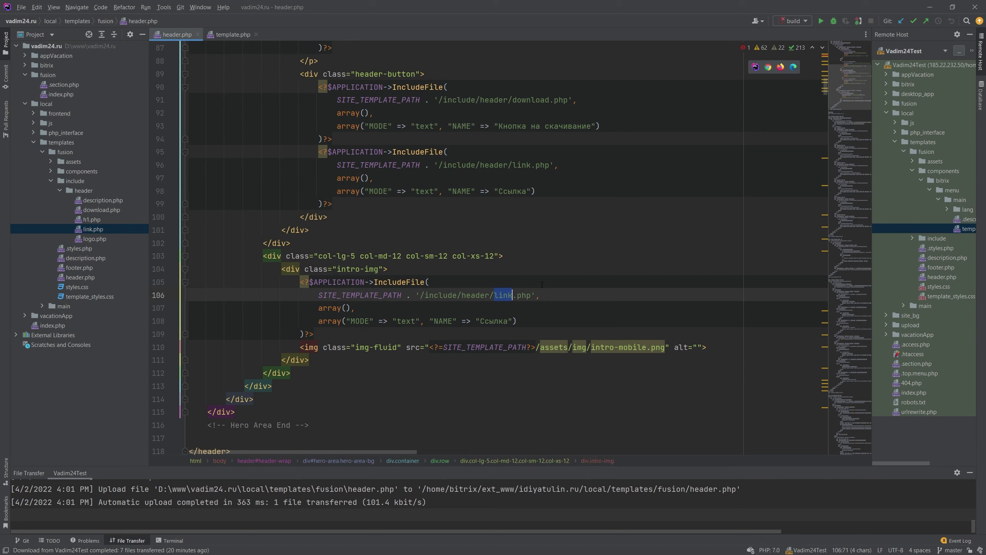
{"action": "type", "text": "з"}
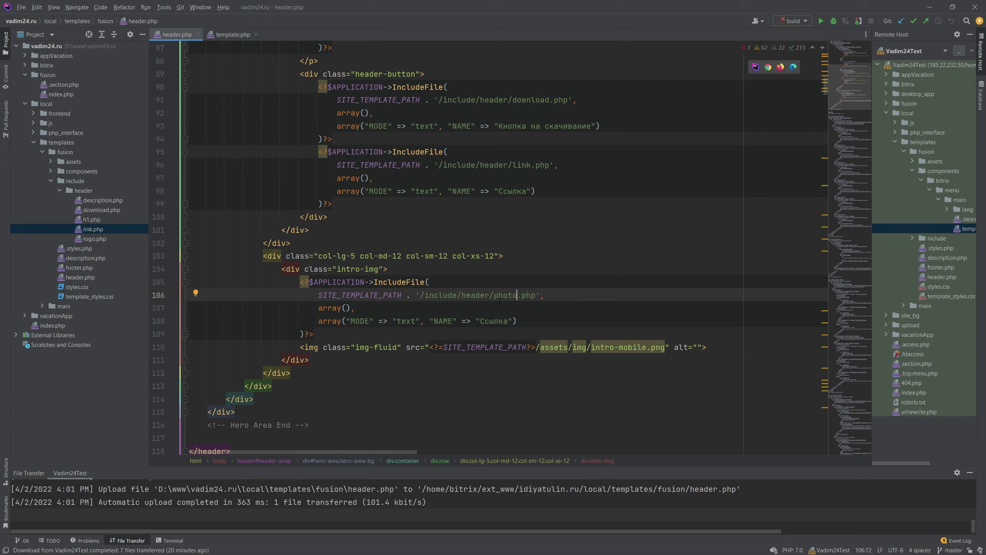
{"action": "double_click", "coordinate": [500, 296]}
{"action": "type", "text": "image"}
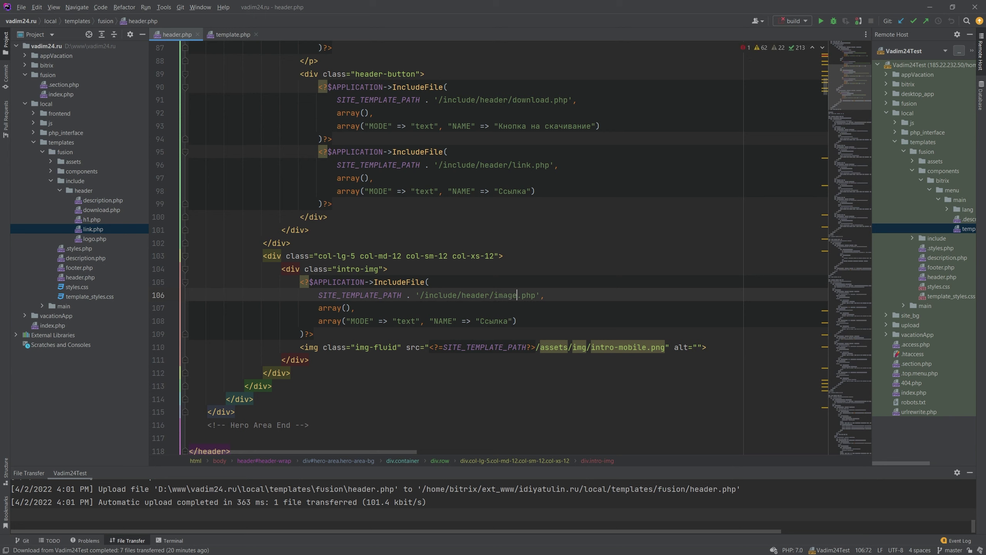
- Create a new file named image.php in the template's include/header folder
{"action": "right_click", "coordinate": [85, 192]}
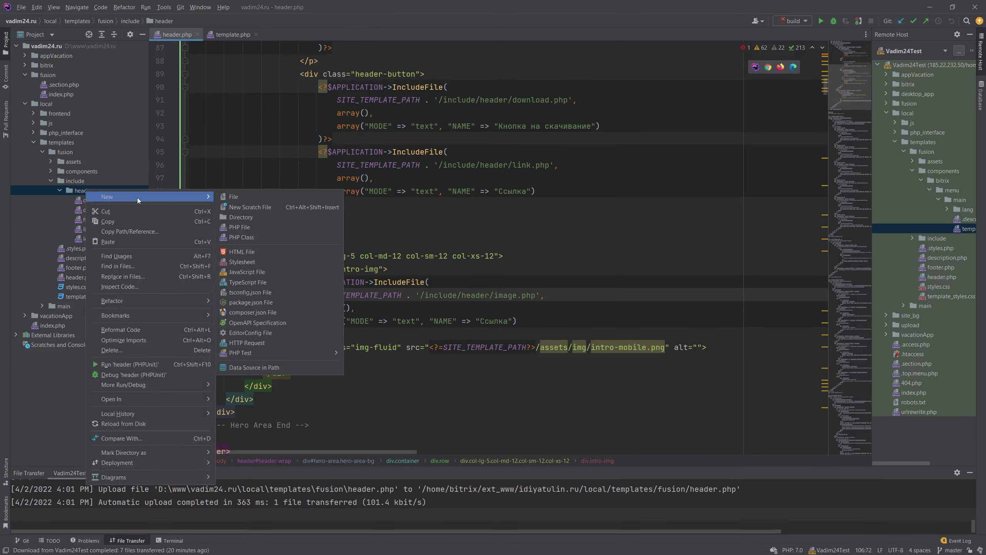
{"action": "left_click", "coordinate": [238, 195]}
{"action": "type", "text": "imag"}
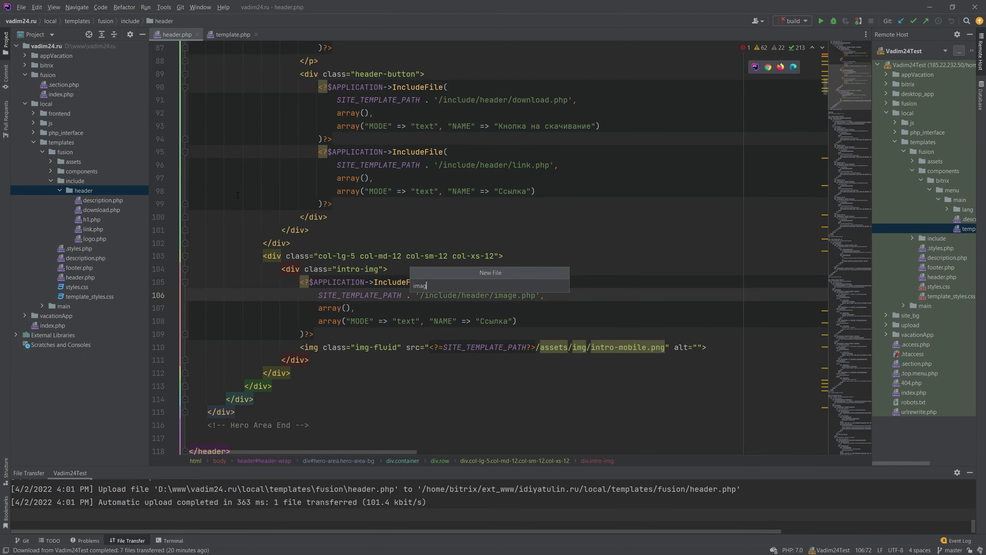
{"action": "type", "text": "e.php"}
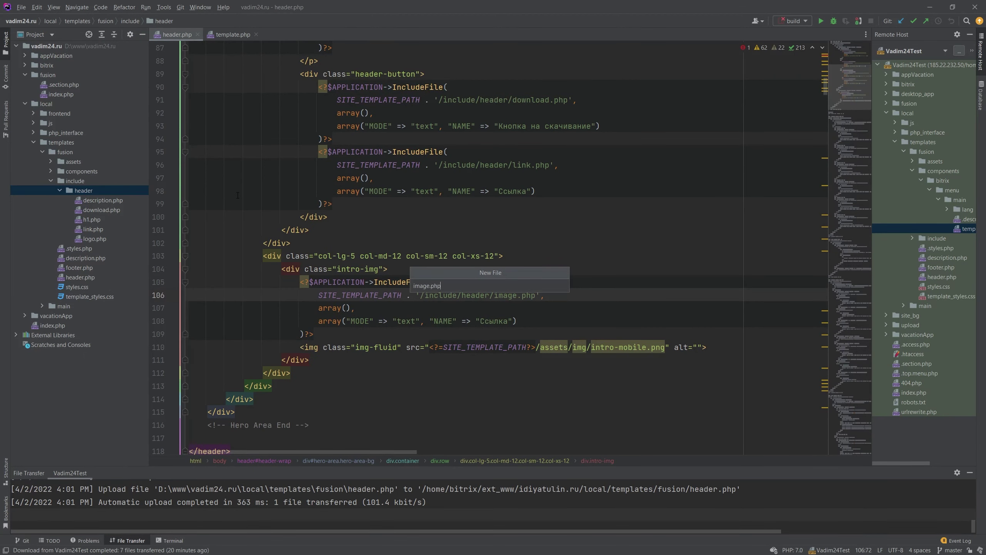
{"action": "key", "text": "Return"}
- Cut the intro-mobile.png image tag from the intro-img div in header.php and remove the leftover empty line
{"action": "left_click", "coordinate": [175, 34]}
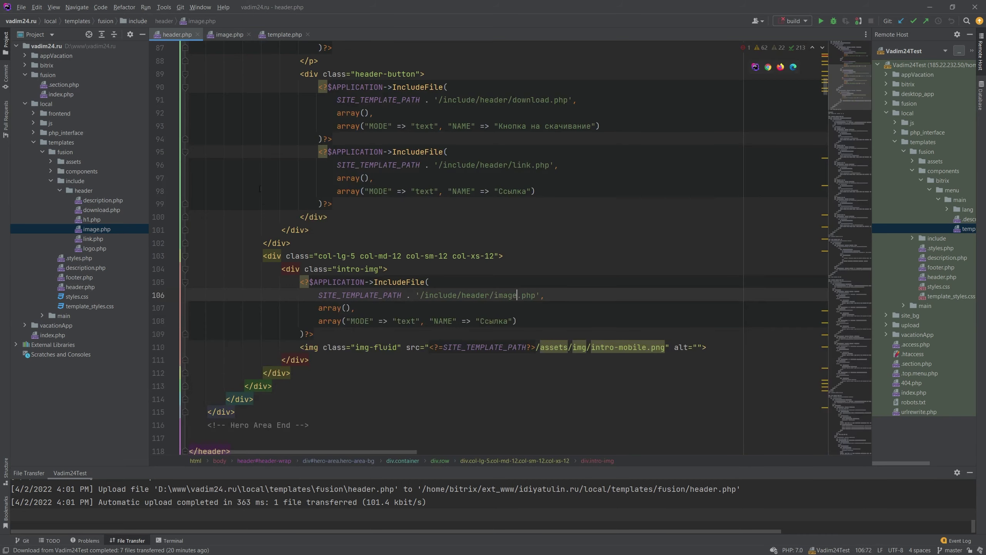
{"action": "left_click", "coordinate": [300, 347]}
{"action": "left_click", "coordinate": [713, 345], "text": "shift"}
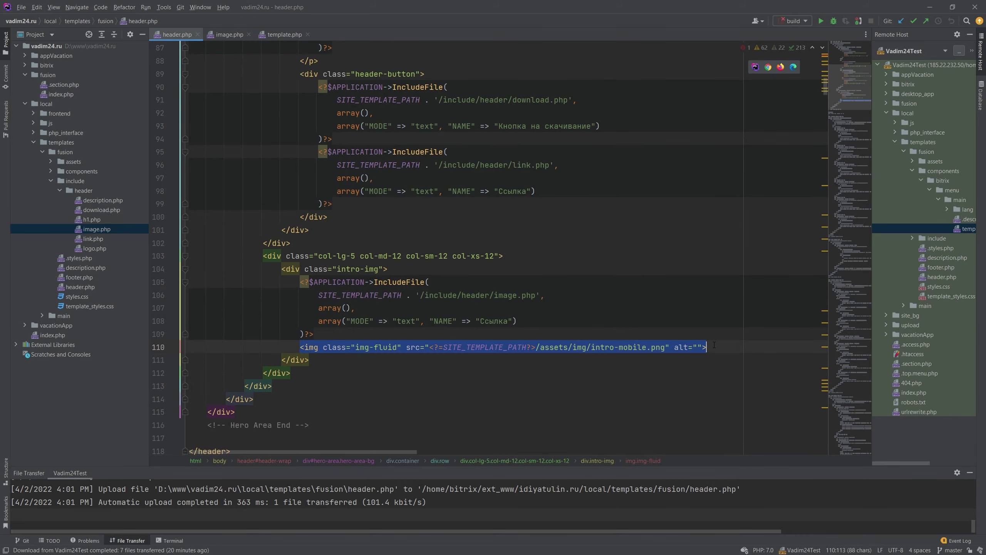
{"action": "key", "text": "ctrl+x"}
{"action": "key", "text": "BackSpace"}
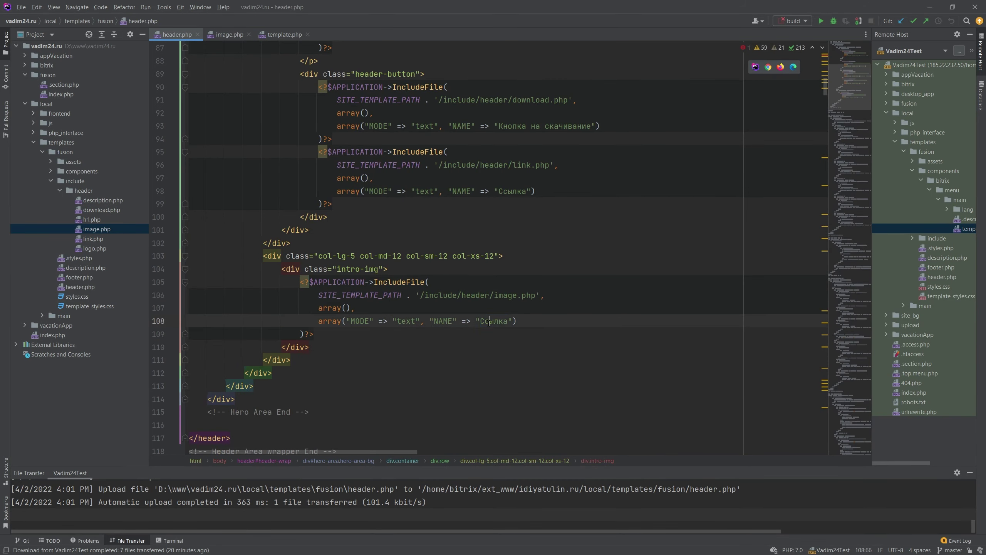
- Change the NAME value of the image.php include call in the intro-img block to "Картинка"
{"action": "double_click", "coordinate": [490, 321]}
{"action": "key", "text": "ctrl+q"}
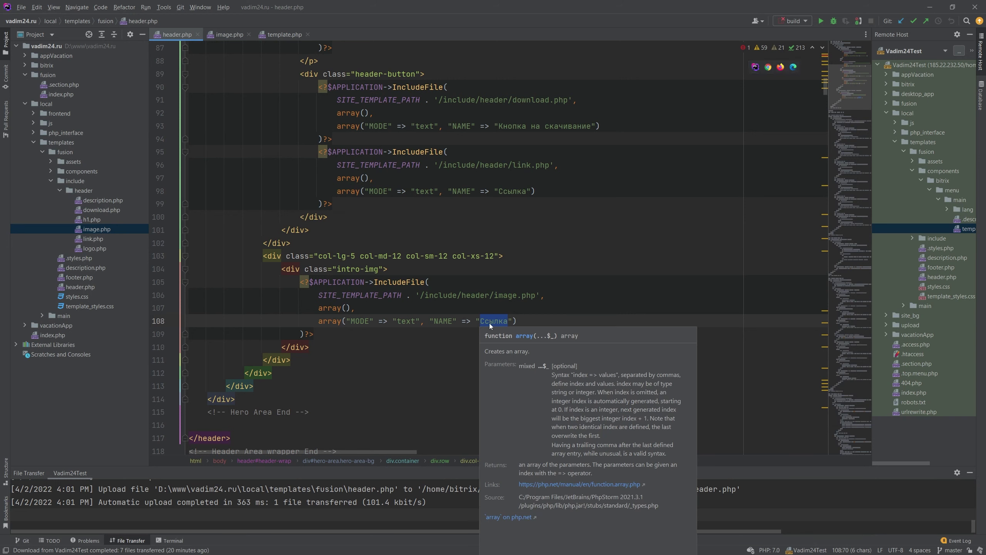
{"action": "type", "text": "Картин"}
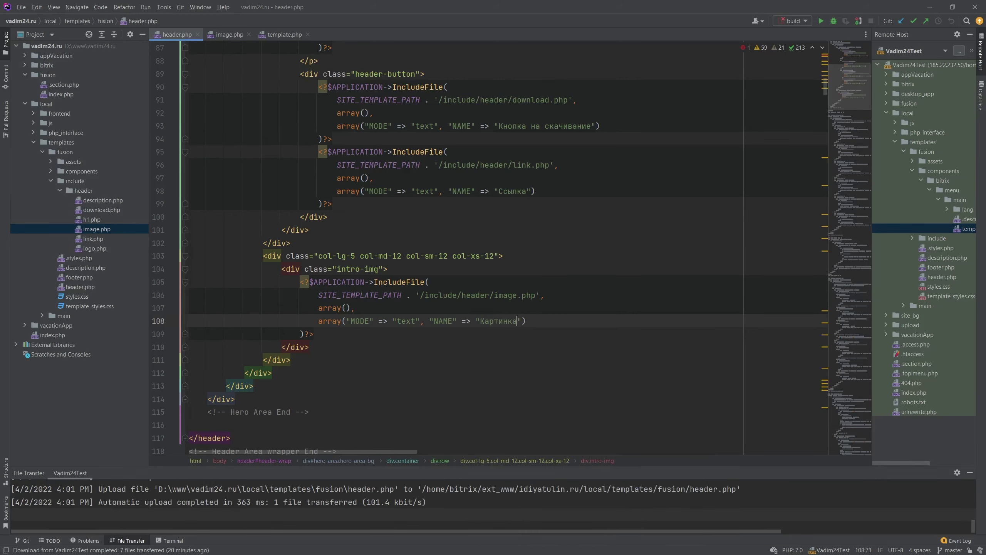
- Paste the cut intro-mobile.png image tag into image.php and return to header.php
{"action": "left_click", "coordinate": [228, 34]}
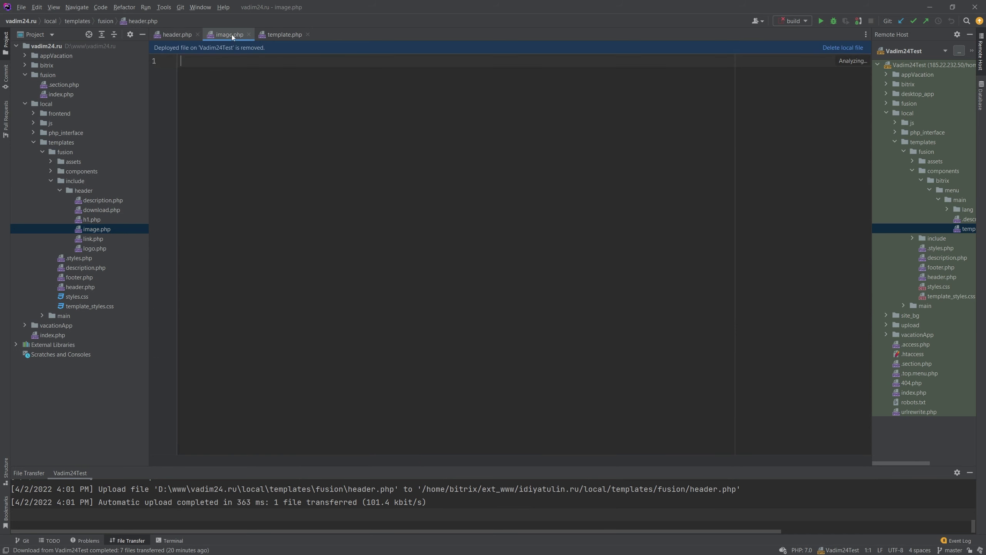
{"action": "key", "text": "ctrl+v"}
{"action": "key", "text": "ctrl+Tab"}
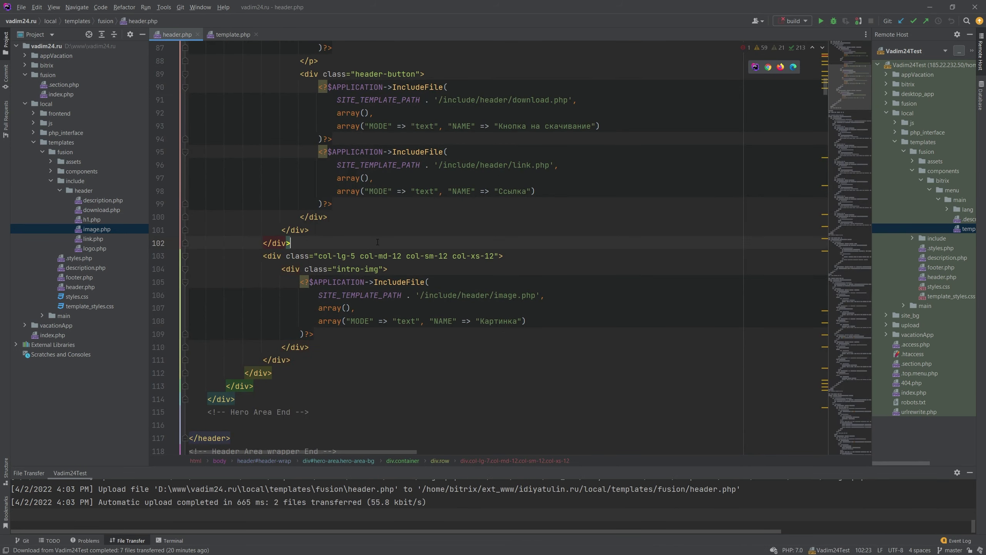
- Switch to Chrome, reload the fusion page and check the src path in the image include area's editor without saving
{"action": "key", "text": "alt+Tab"}
{"action": "key", "text": "F5"}
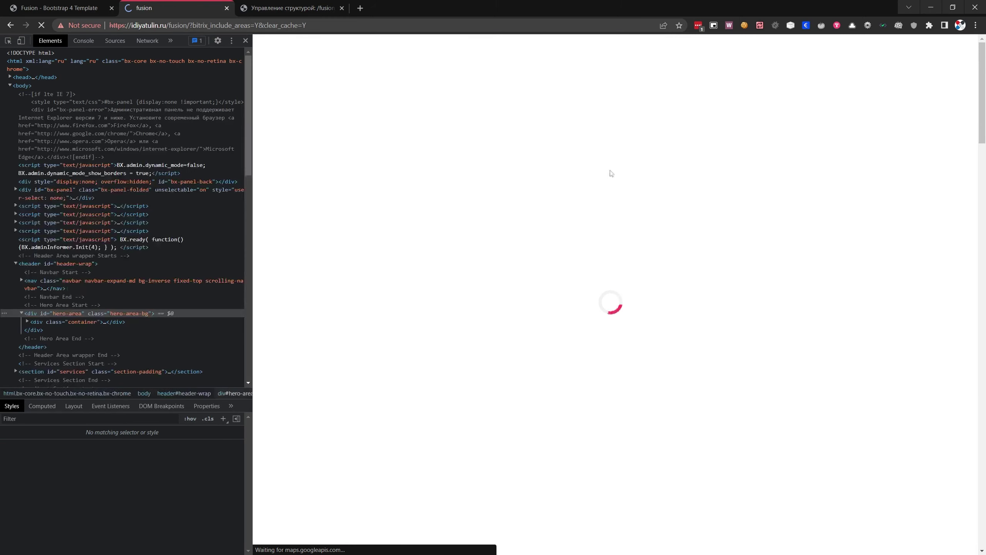
{"action": "mouse_move", "coordinate": [730, 156]}
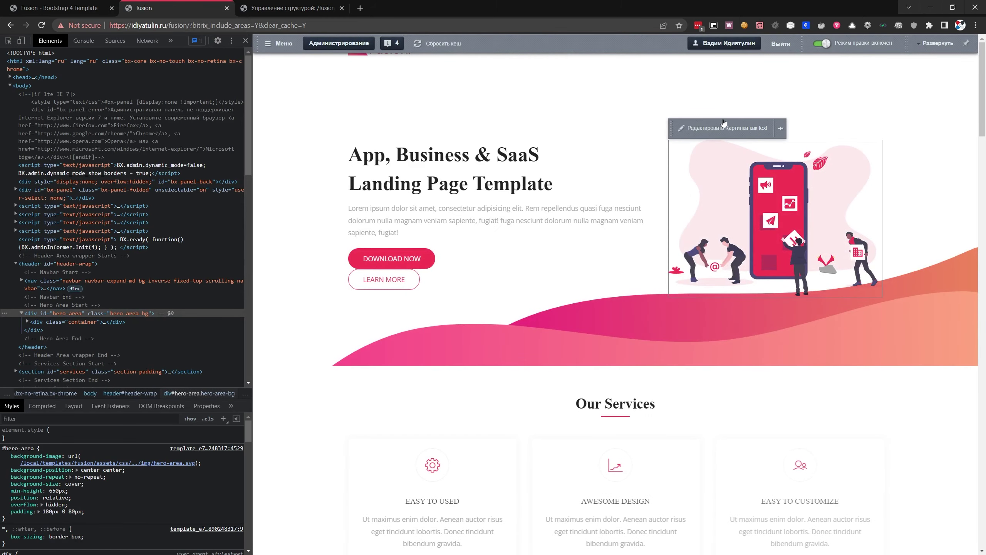
{"action": "left_click", "coordinate": [744, 132]}
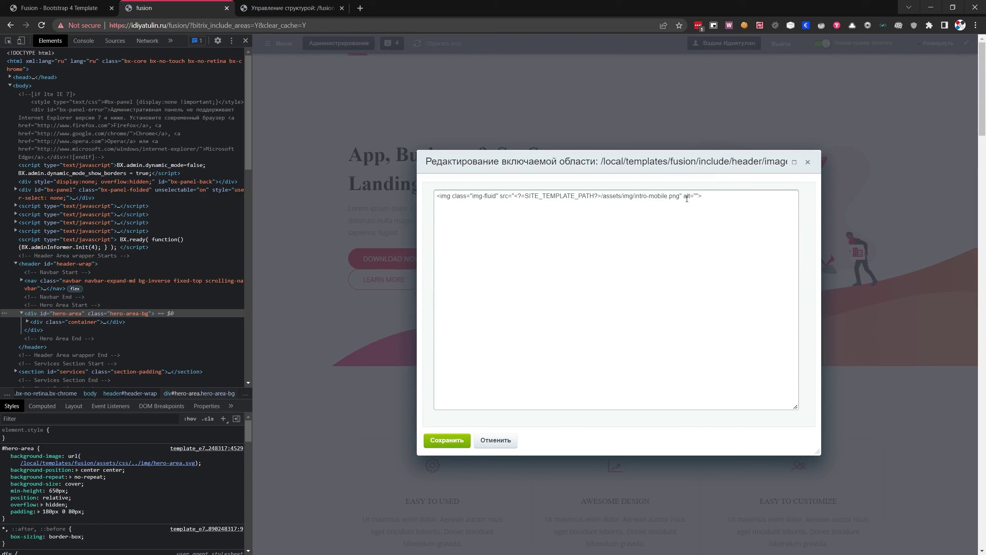
{"action": "left_click_drag", "start_coordinate": [680, 196], "coordinate": [522, 212]}
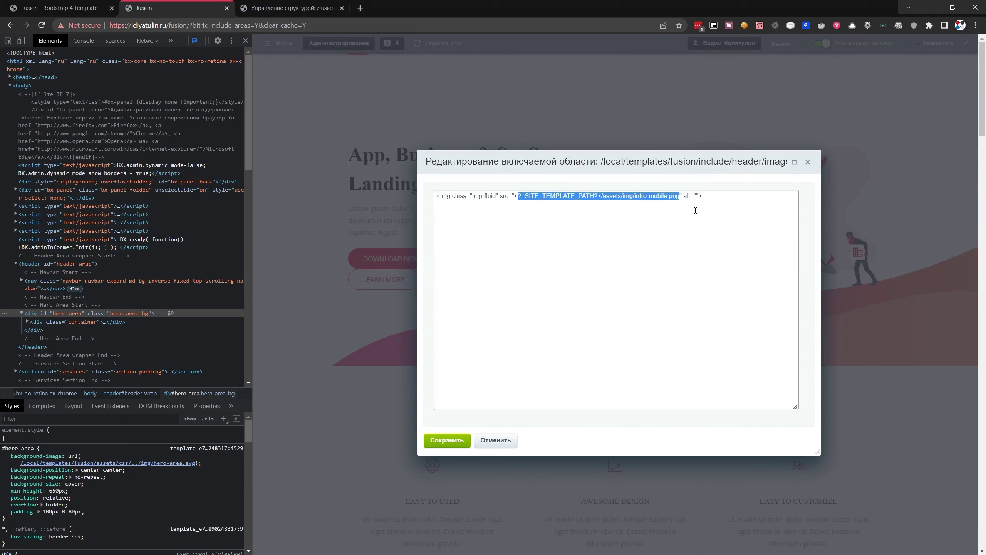
{"action": "left_click", "coordinate": [691, 197]}
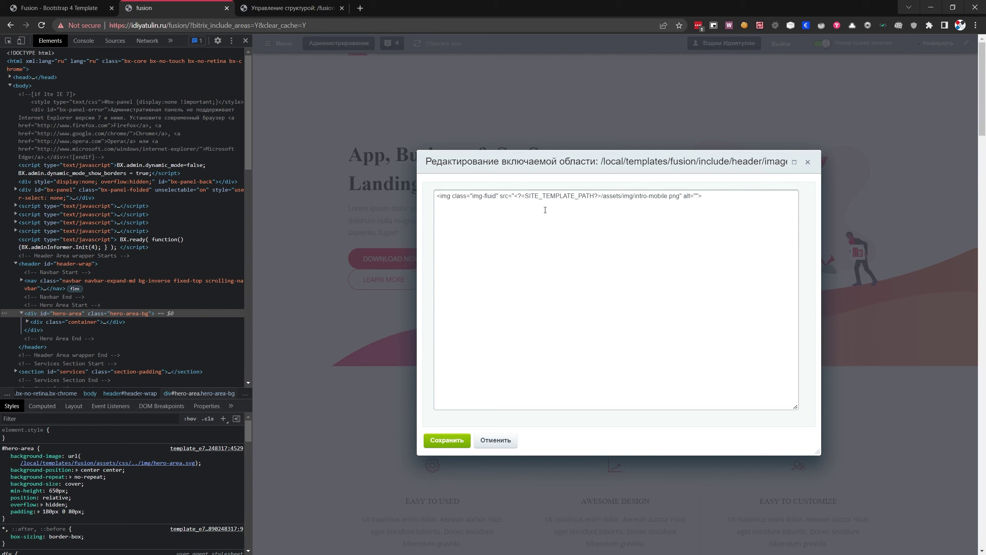
{"action": "left_click", "coordinate": [808, 163]}
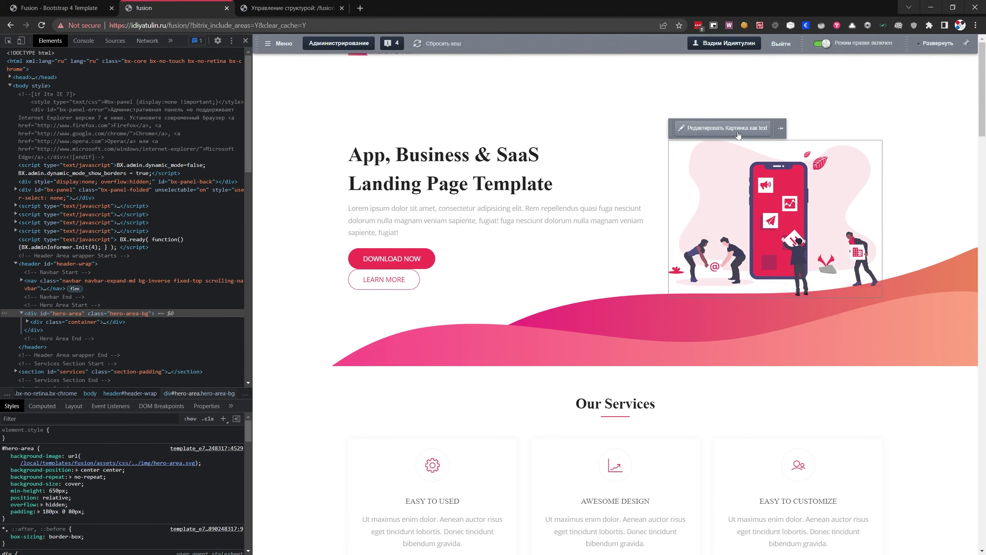
- Reopen the editor of the "Картинка" area, review the template path expression in its img tag and close it unsaved
{"action": "mouse_move", "coordinate": [732, 152]}
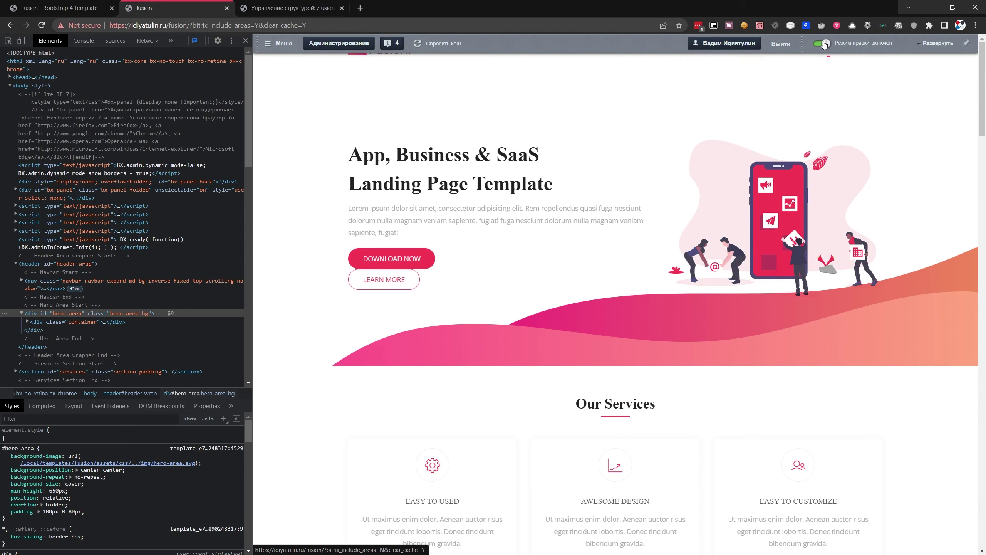
{"action": "mouse_move", "coordinate": [771, 171]}
{"action": "left_click", "coordinate": [720, 130]}
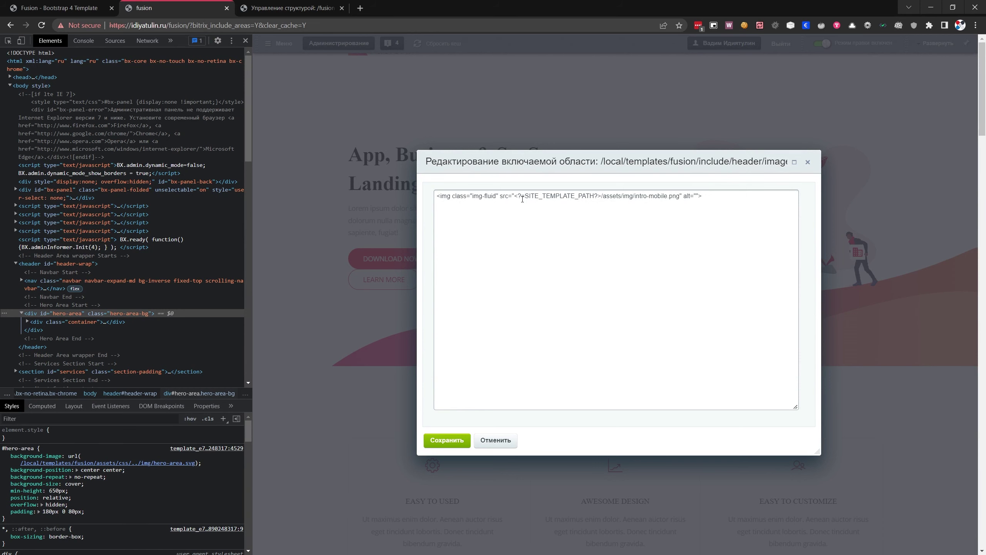
{"action": "left_click_drag", "start_coordinate": [514, 196], "coordinate": [683, 204]}
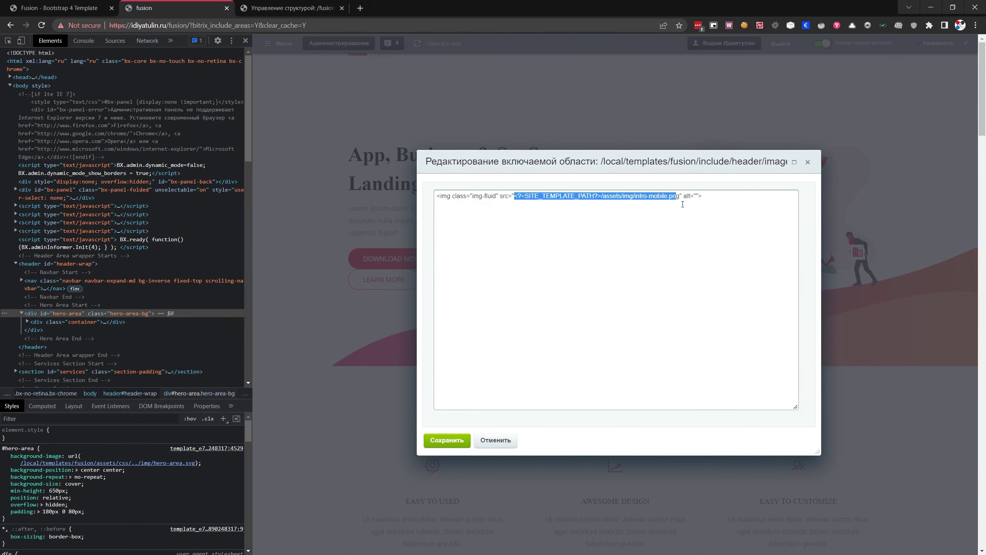
{"action": "left_click", "coordinate": [808, 162]}
{"action": "mouse_move", "coordinate": [631, 192]}
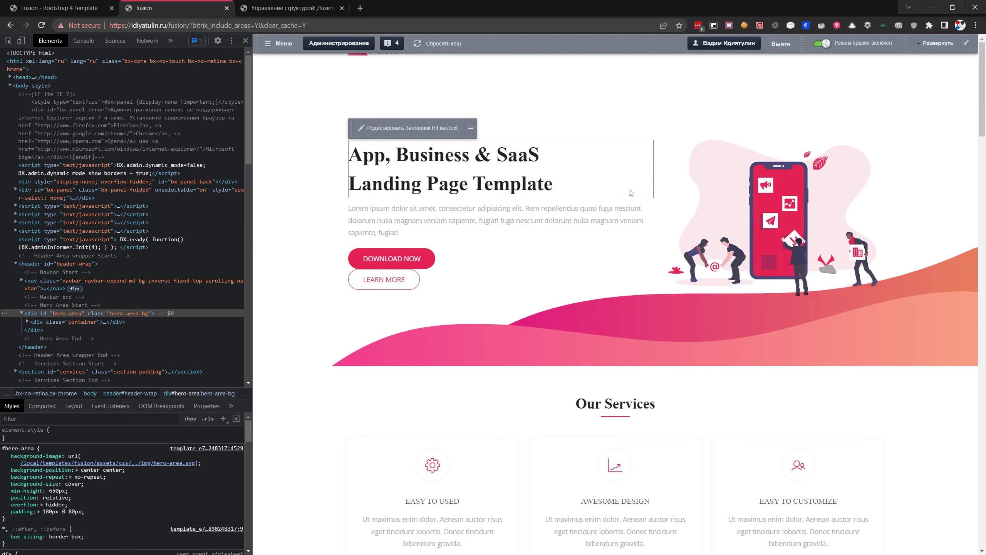
- Examine the Our Services section's heading and service cards on the fusion page
{"action": "scroll", "coordinate": [585, 228], "scroll_direction": "down", "scroll_amount": 5}
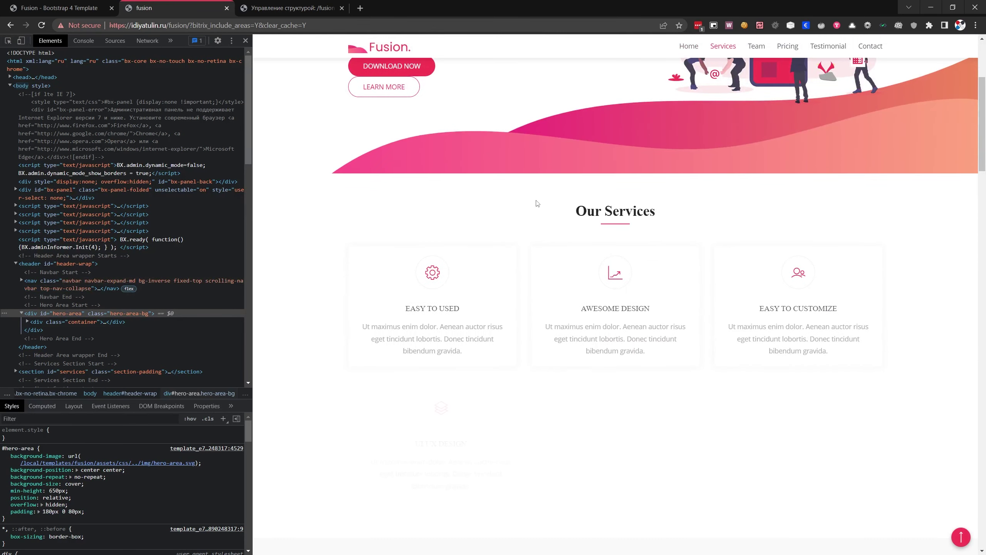
{"action": "scroll", "coordinate": [537, 201], "scroll_direction": "down", "scroll_amount": 3}
{"action": "scroll", "coordinate": [537, 202], "scroll_direction": "up", "scroll_amount": 3}
{"action": "scroll", "coordinate": [534, 204], "scroll_direction": "down", "scroll_amount": 1}
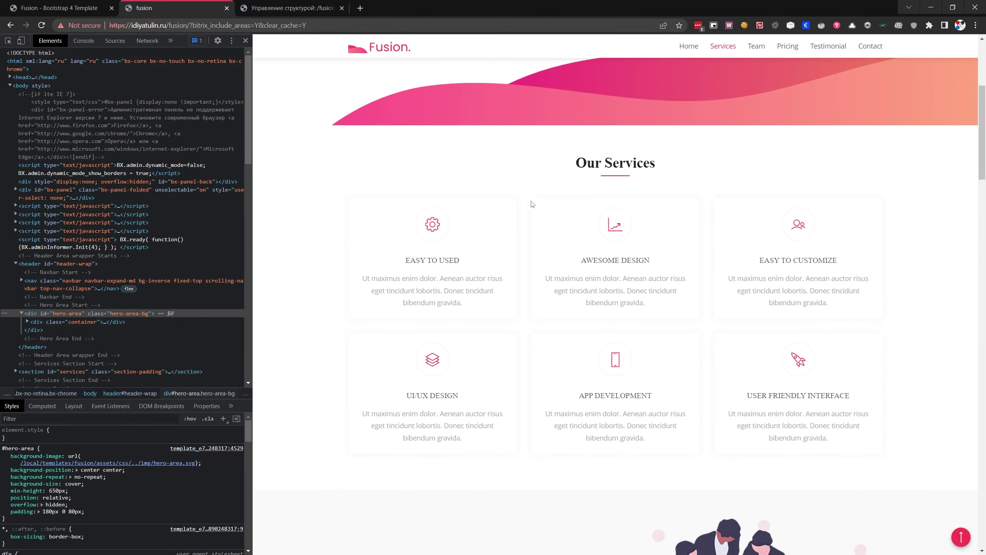
{"action": "left_click_drag", "start_coordinate": [572, 164], "coordinate": [674, 172]}
{"action": "left_click", "coordinate": [679, 165]}
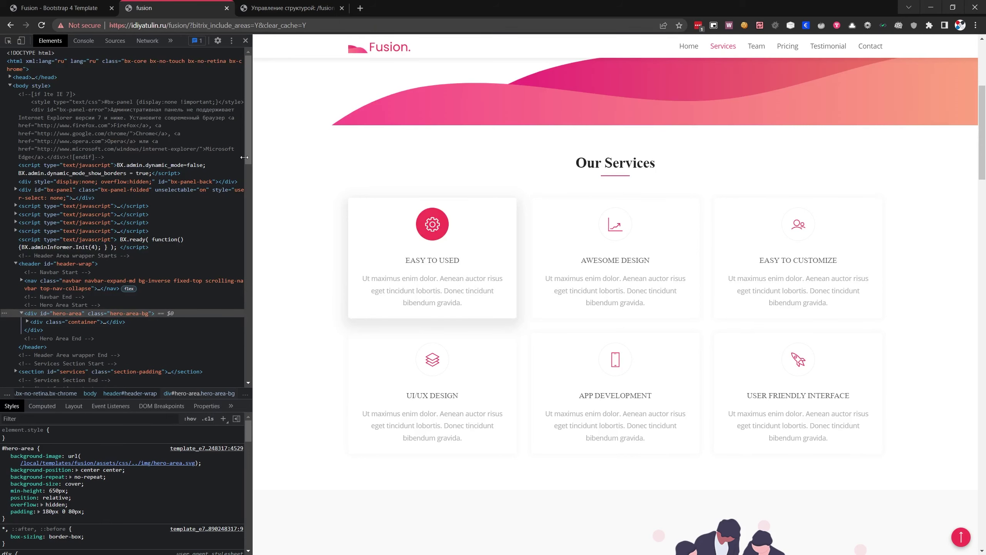
- Inspect the cog icon of the "Easy to Used" card, comparing the styles of its i element and ::before pseudo-element
{"action": "key", "text": "ctrl+shift+c"}
{"action": "left_click", "coordinate": [432, 224]}
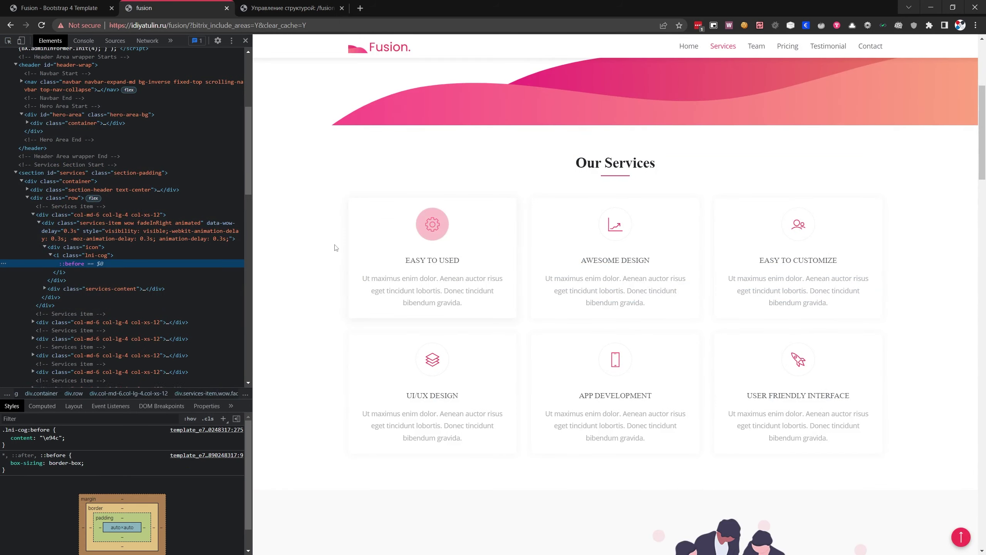
{"action": "left_click", "coordinate": [70, 257]}
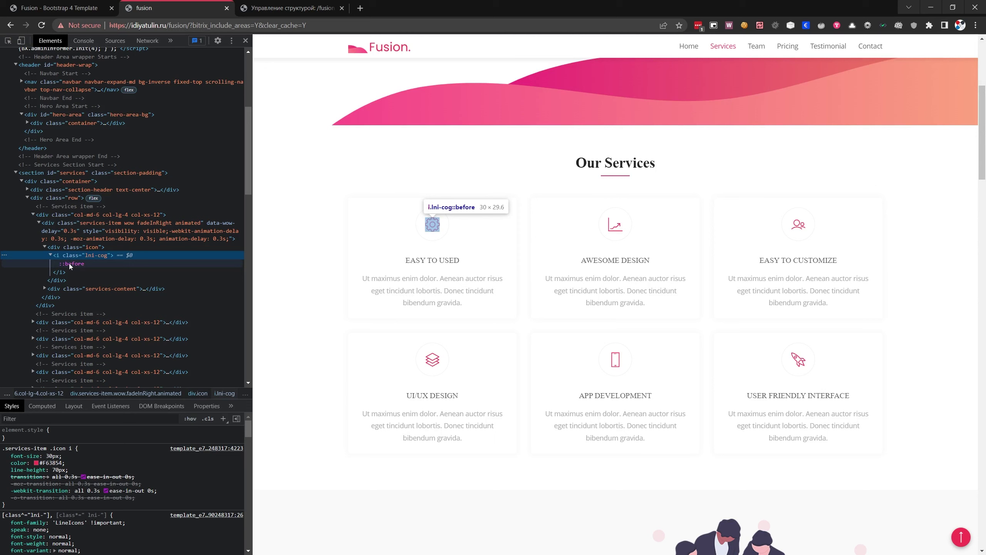
{"action": "left_click", "coordinate": [69, 263]}
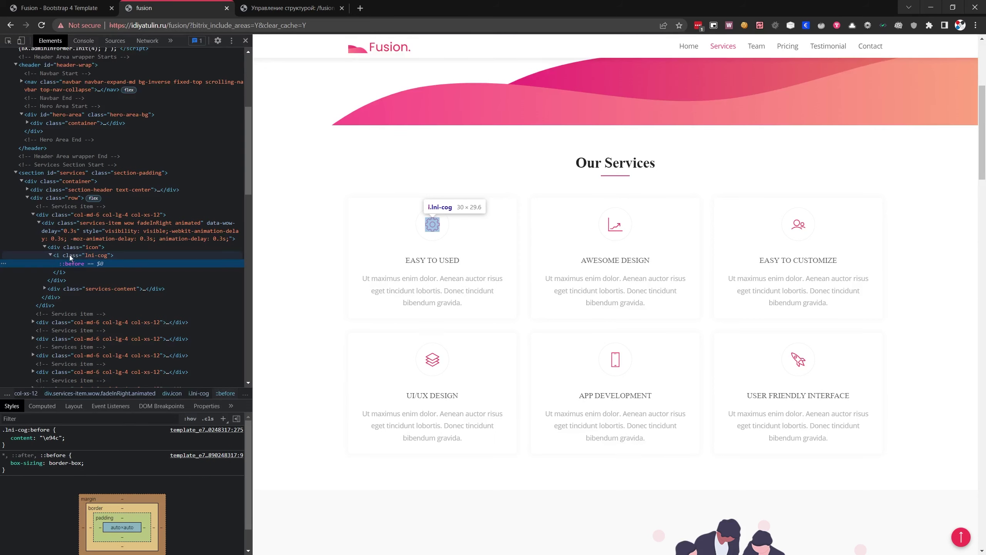
{"action": "left_click", "coordinate": [70, 255]}
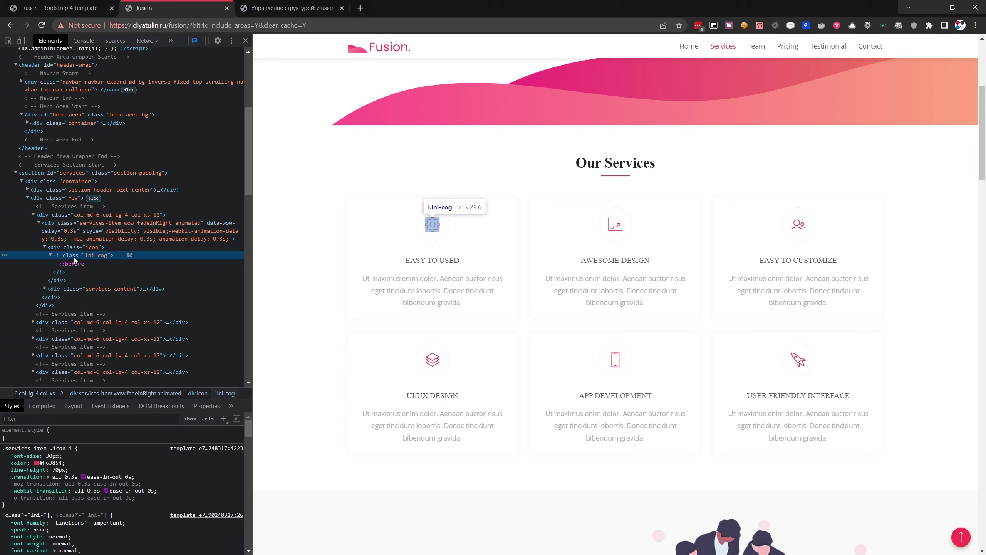
{"action": "left_click", "coordinate": [71, 264]}
{"action": "left_click", "coordinate": [70, 256]}
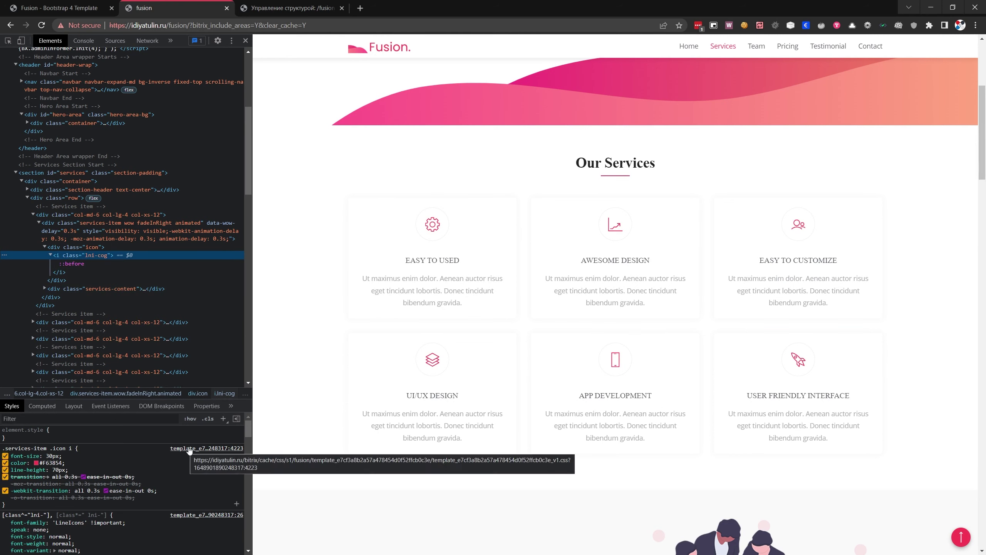
{"action": "left_click", "coordinate": [72, 264]}
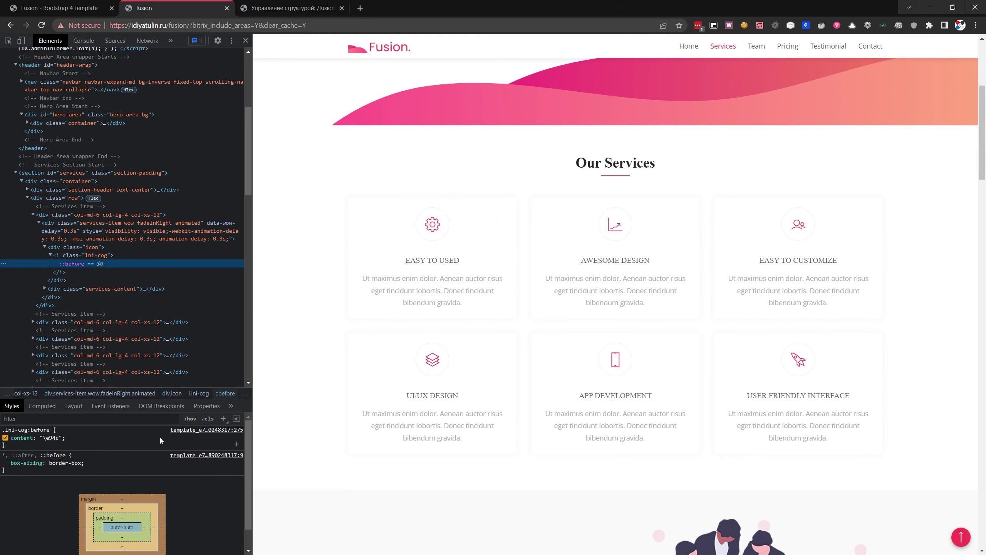
- Search Google for the icon's class name lni-cog in a new tab and open the Lineicons site from the results
{"action": "double_click", "coordinate": [94, 255]}
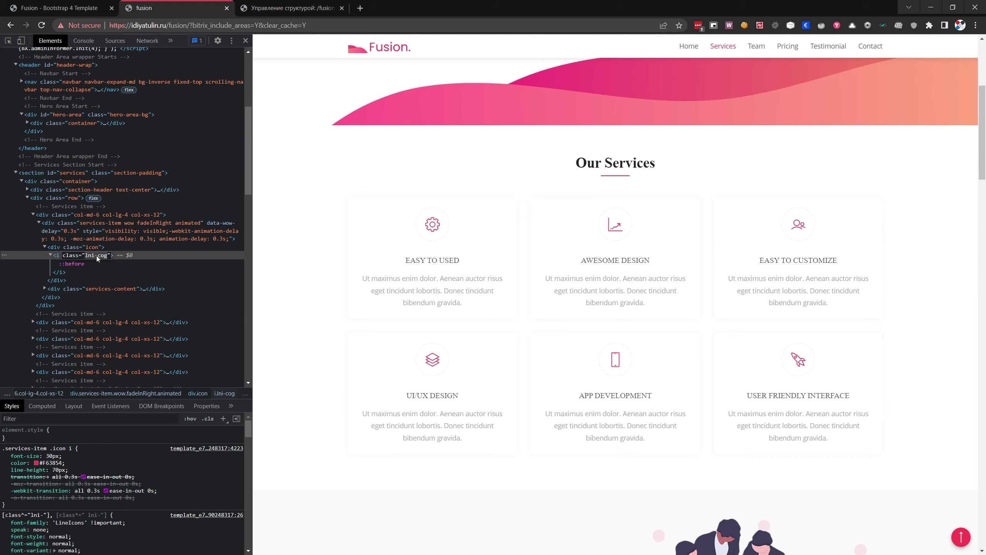
{"action": "key", "text": "ctrl+c"}
{"action": "left_click", "coordinate": [360, 8]}
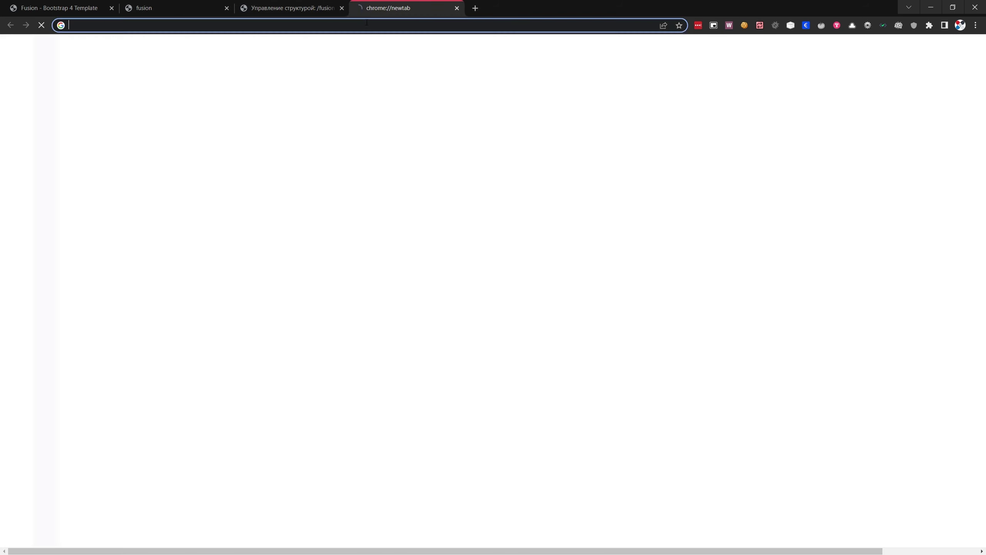
{"action": "key", "text": "ctrl+v"}
{"action": "key", "text": "Return"}
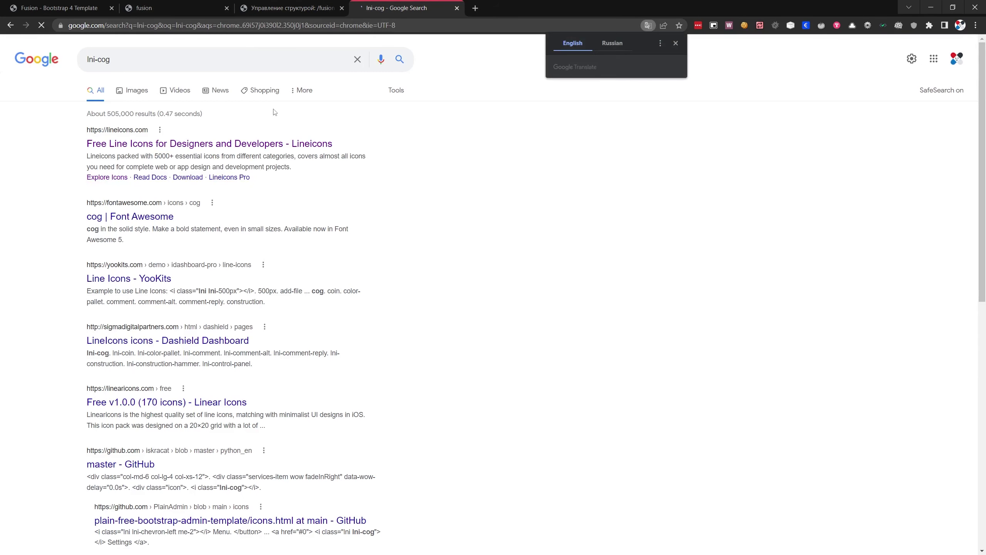
{"action": "left_click", "coordinate": [190, 143]}
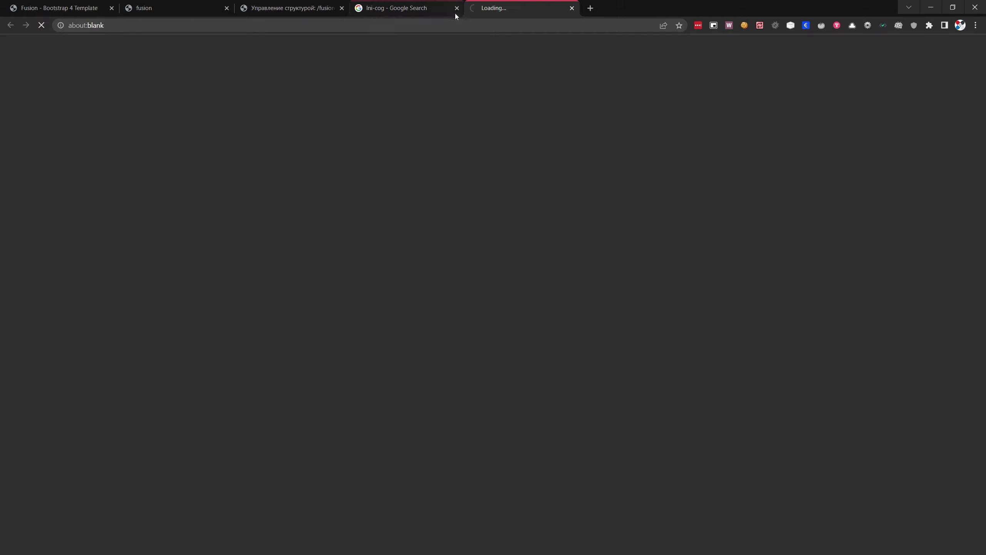
{"action": "left_click", "coordinate": [456, 8]}
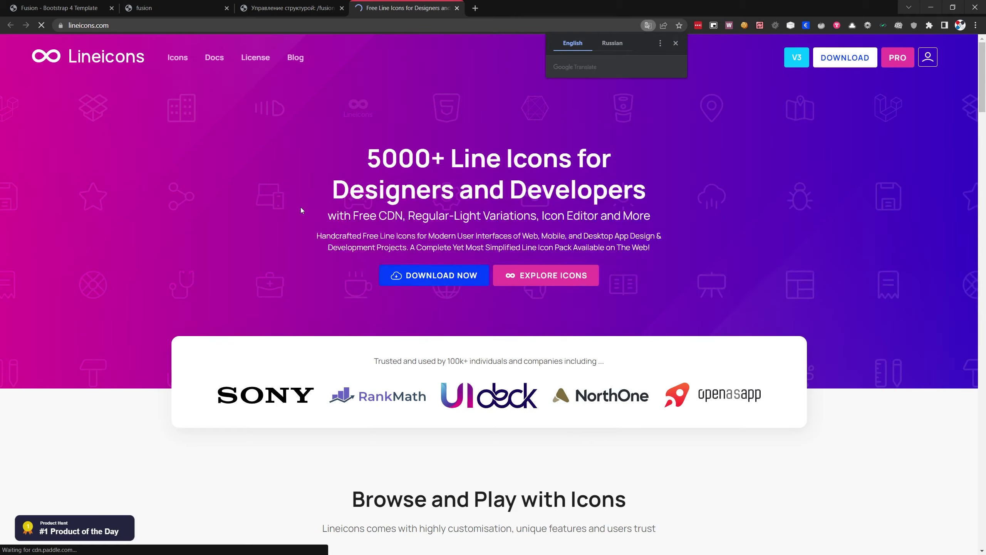
- Browse the Lineicons icon catalogue and open the discord icon's details with its class code
{"action": "scroll", "coordinate": [322, 175], "scroll_direction": "down", "scroll_amount": 9}
{"action": "scroll", "coordinate": [322, 176], "scroll_direction": "up", "scroll_amount": 10}
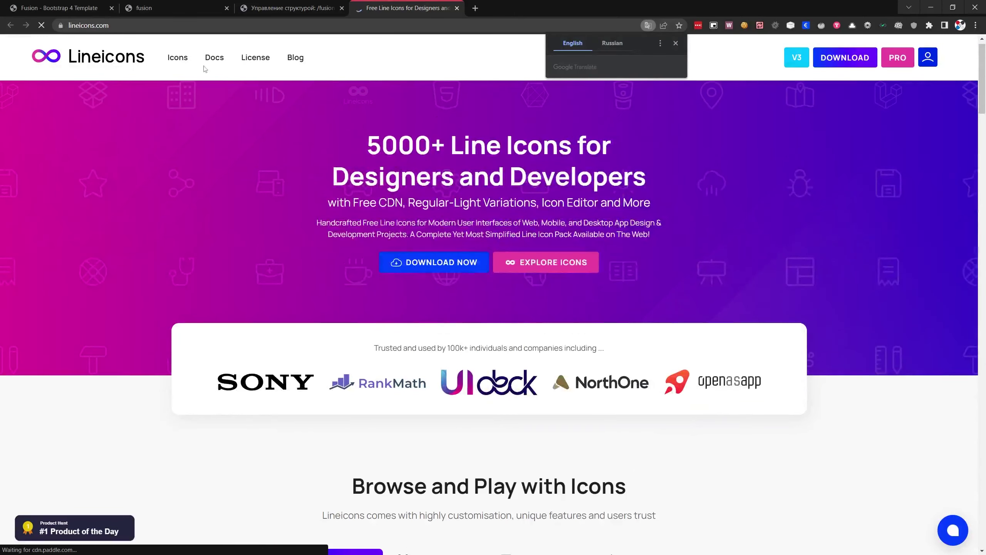
{"action": "left_click", "coordinate": [213, 58]}
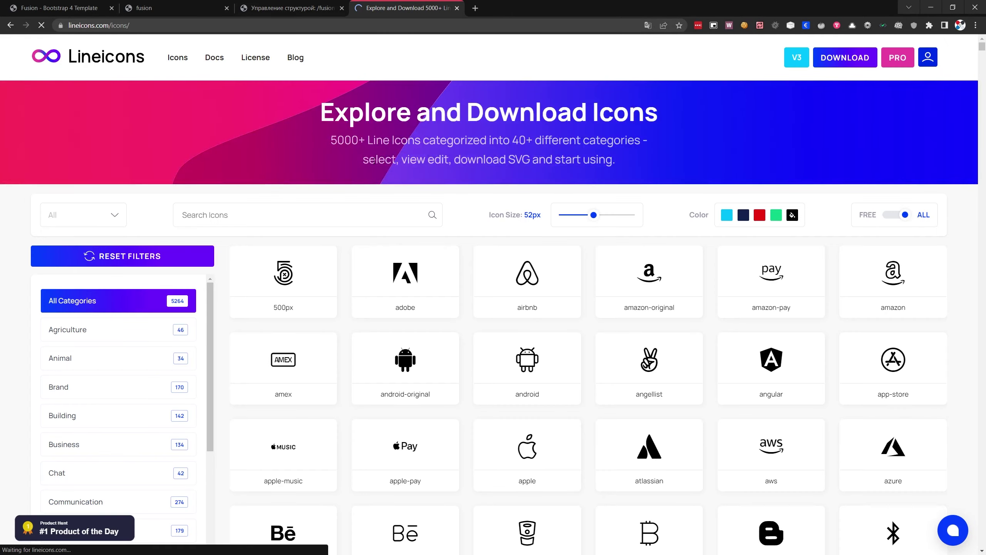
{"action": "scroll", "coordinate": [376, 165], "scroll_direction": "down", "scroll_amount": 5}
{"action": "scroll", "coordinate": [375, 164], "scroll_direction": "down", "scroll_amount": 18}
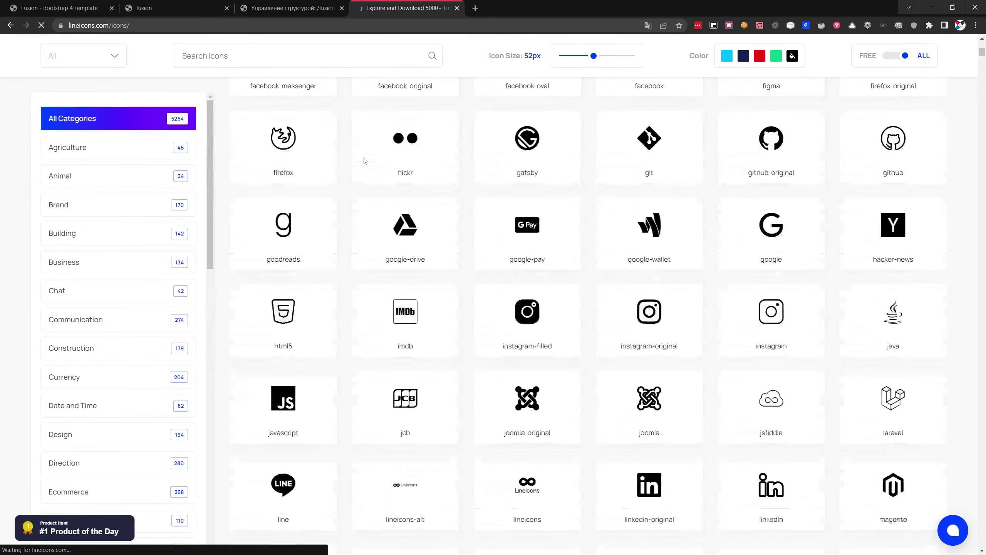
{"action": "scroll", "coordinate": [354, 168], "scroll_direction": "up", "scroll_amount": 15}
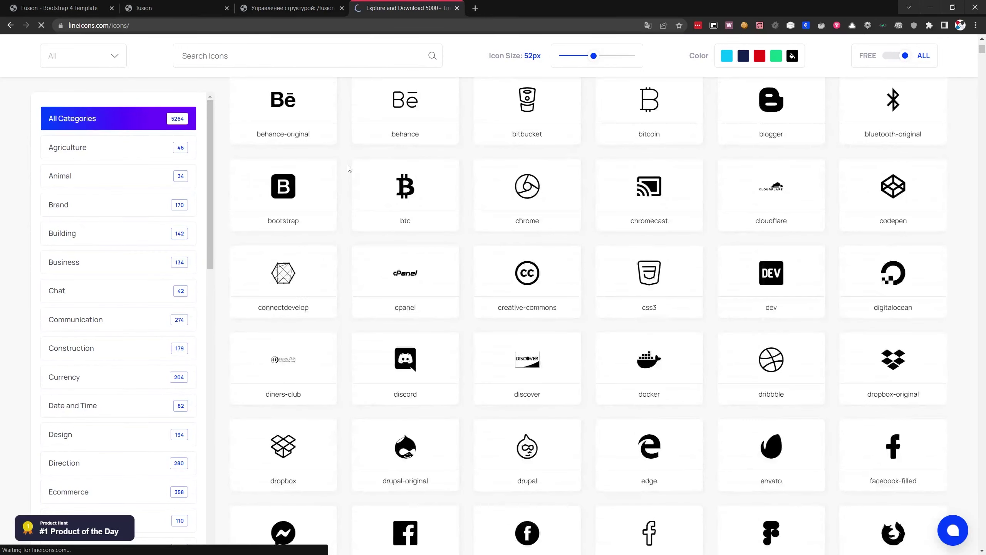
{"action": "scroll", "coordinate": [348, 168], "scroll_direction": "up", "scroll_amount": 6}
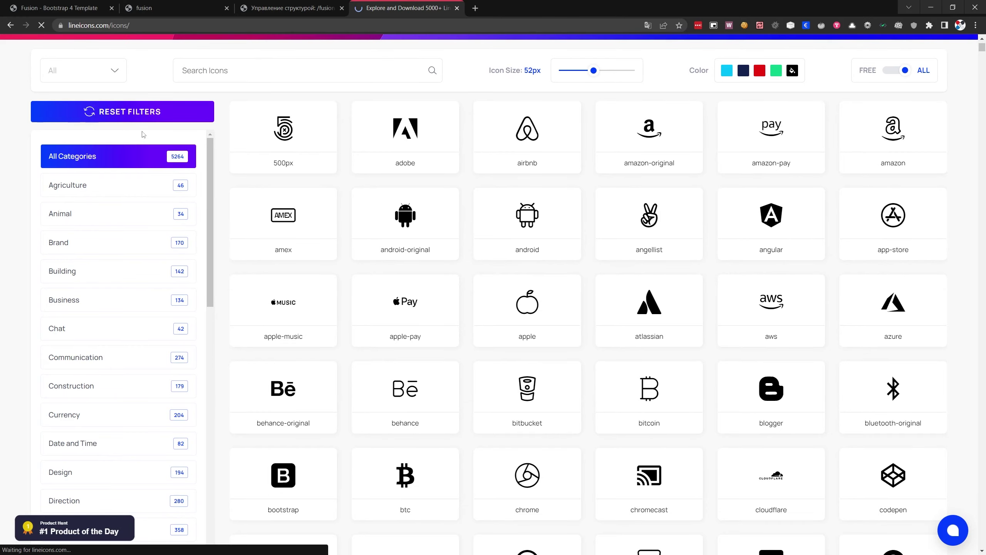
{"action": "scroll", "coordinate": [430, 232], "scroll_direction": "down", "scroll_amount": 10}
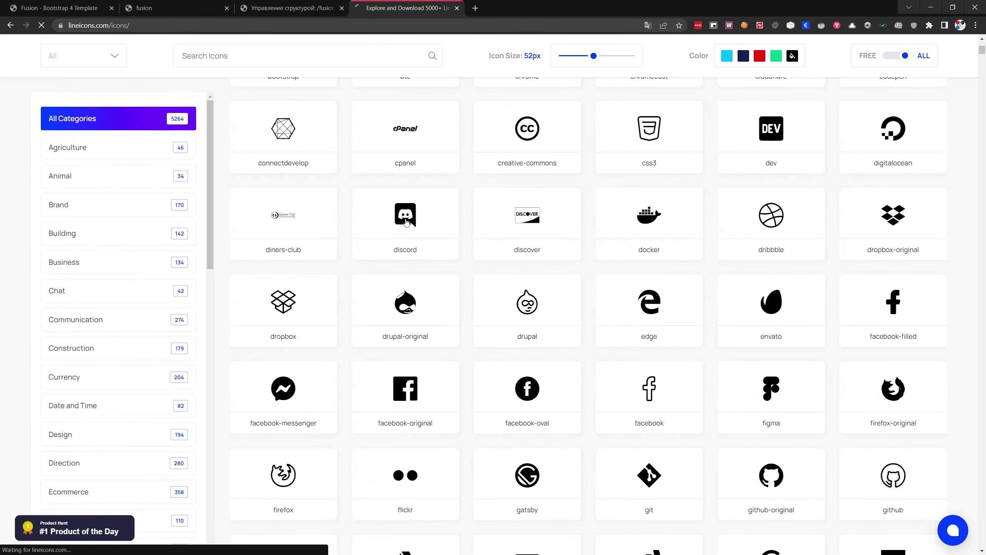
{"action": "left_click", "coordinate": [445, 248]}
{"action": "scroll", "coordinate": [433, 196], "scroll_direction": "up", "scroll_amount": 3}
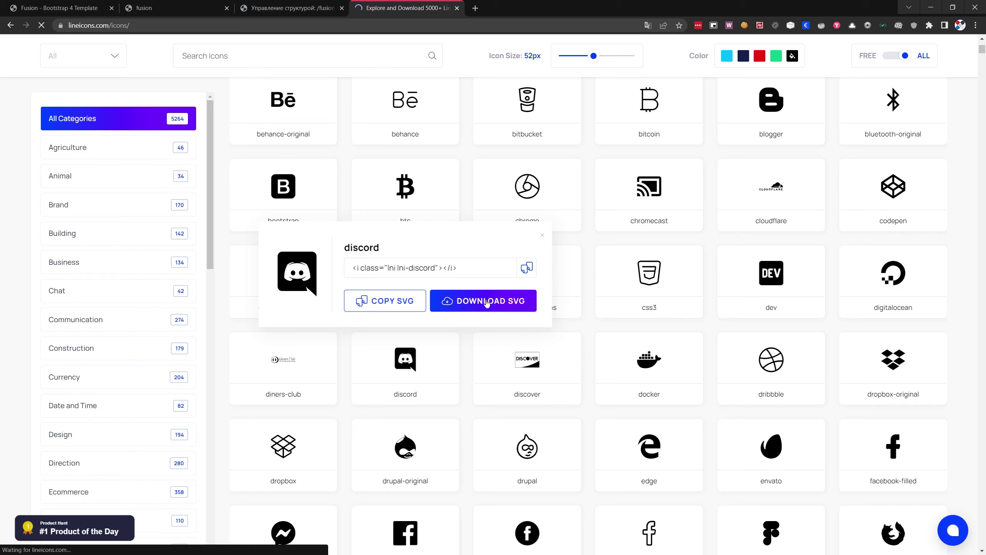
- Examine the discord icon's class code on Lineicons and return to the fusion page with the service cards
{"action": "left_click", "coordinate": [526, 272]}
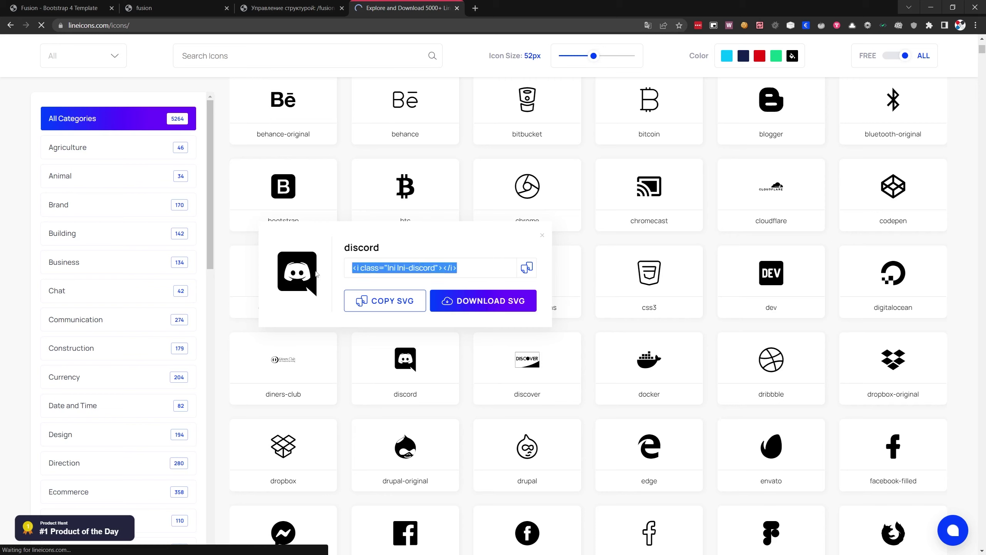
{"action": "left_click", "coordinate": [473, 271]}
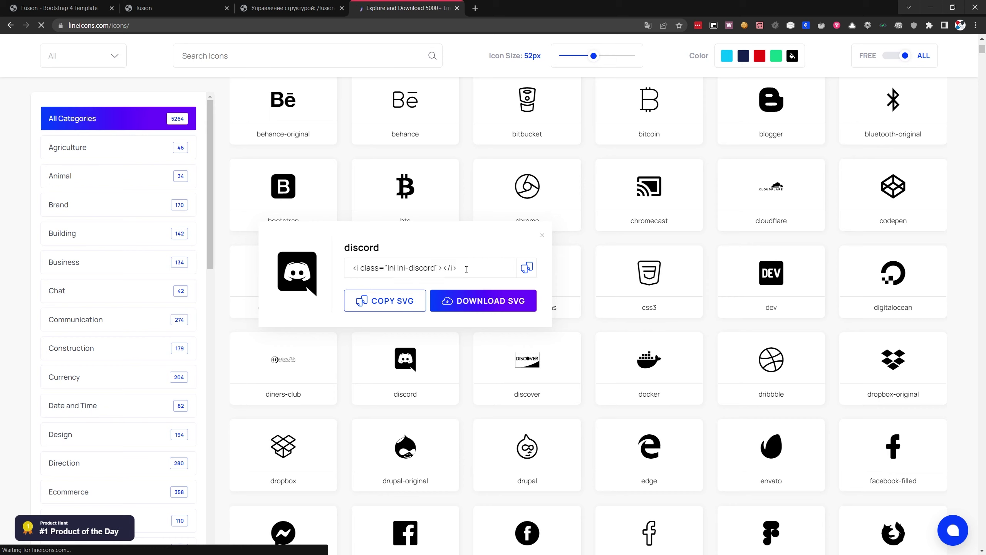
{"action": "left_click_drag", "start_coordinate": [464, 267], "coordinate": [333, 277]}
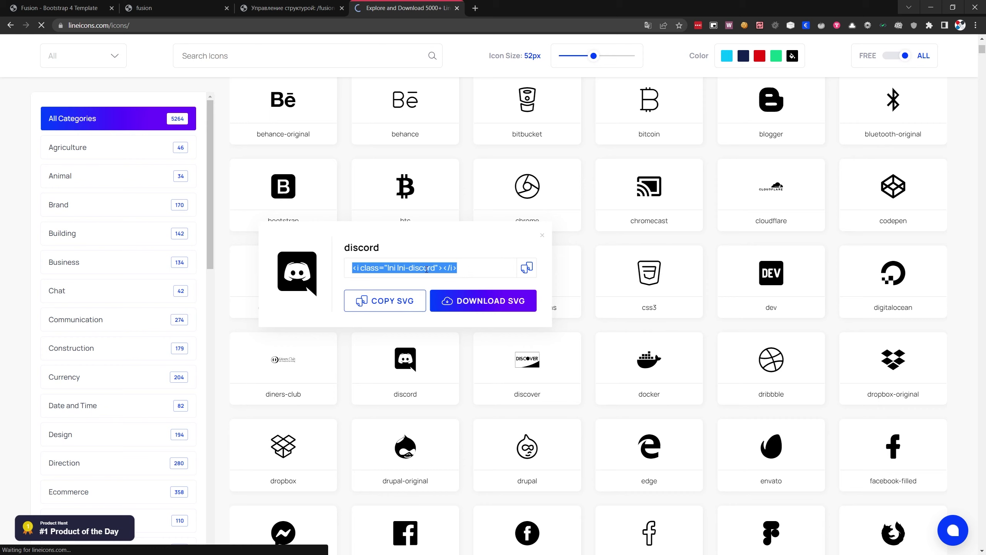
{"action": "left_click", "coordinate": [307, 7]}
{"action": "left_click", "coordinate": [180, 4]}
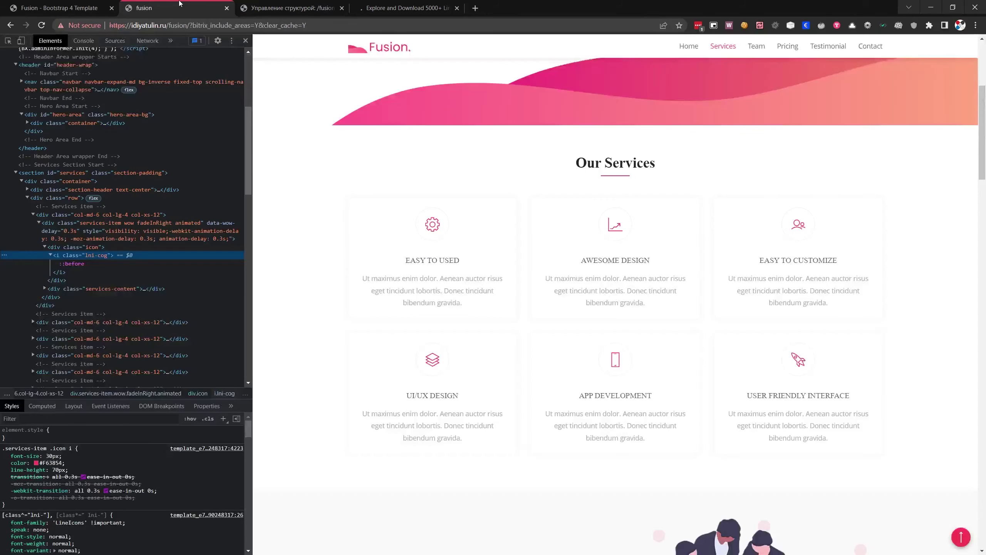
- Switch to the Bitrix administration, collapse the content sections except Инфоблоки, and open the list of infoblock types
{"action": "left_click", "coordinate": [236, 4]}
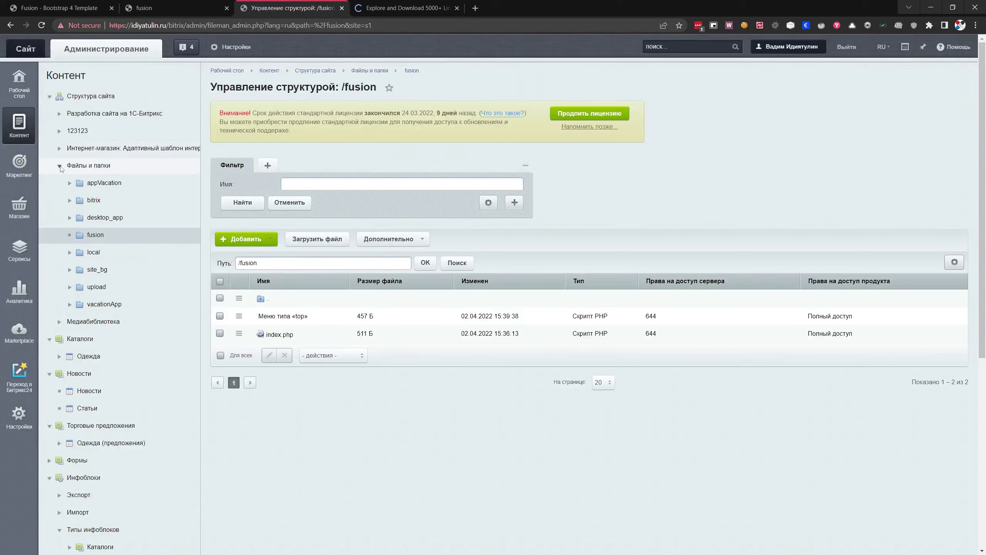
{"action": "left_click", "coordinate": [50, 96]}
{"action": "left_click", "coordinate": [49, 113]}
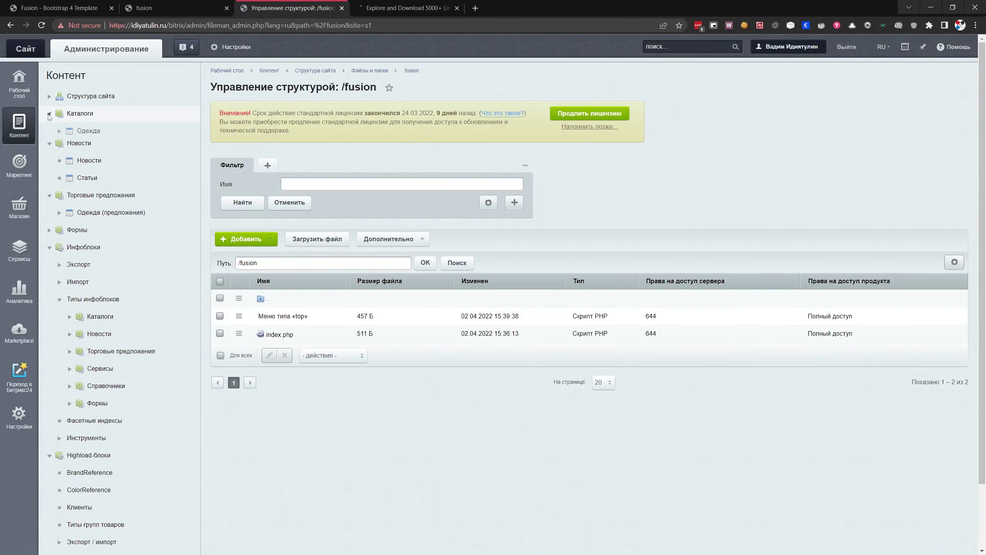
{"action": "left_click", "coordinate": [49, 131]}
{"action": "left_click", "coordinate": [49, 148]}
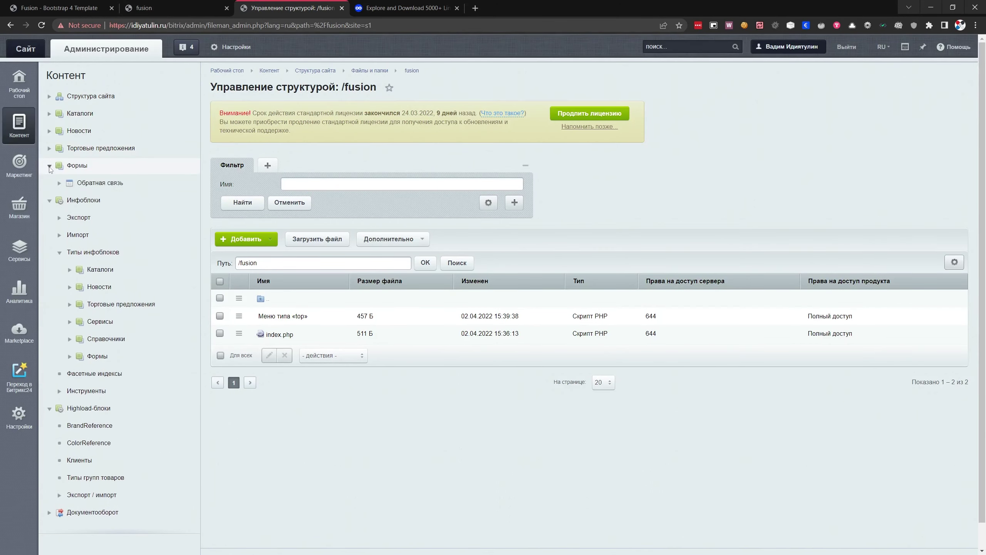
{"action": "left_click", "coordinate": [50, 183]}
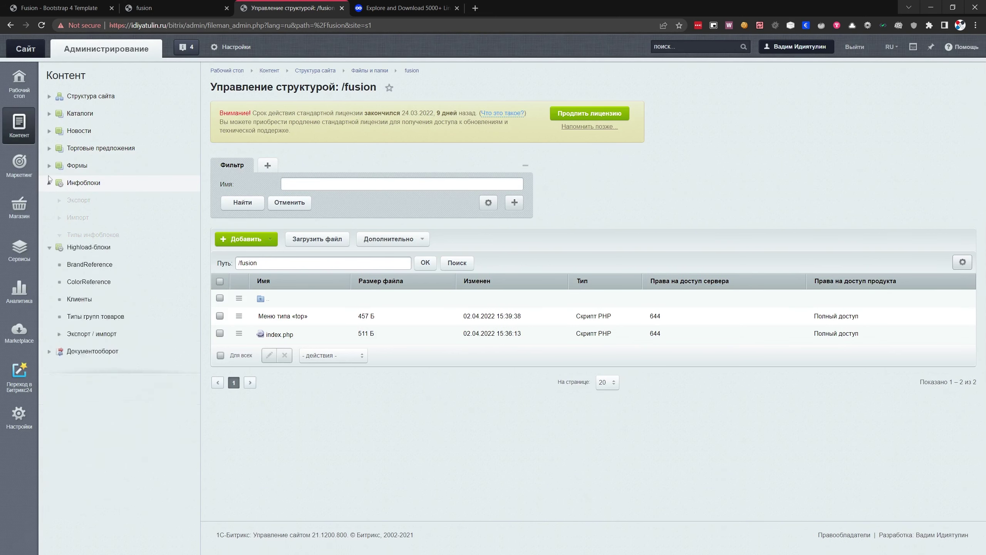
{"action": "left_click", "coordinate": [51, 200]}
{"action": "left_click", "coordinate": [49, 183]}
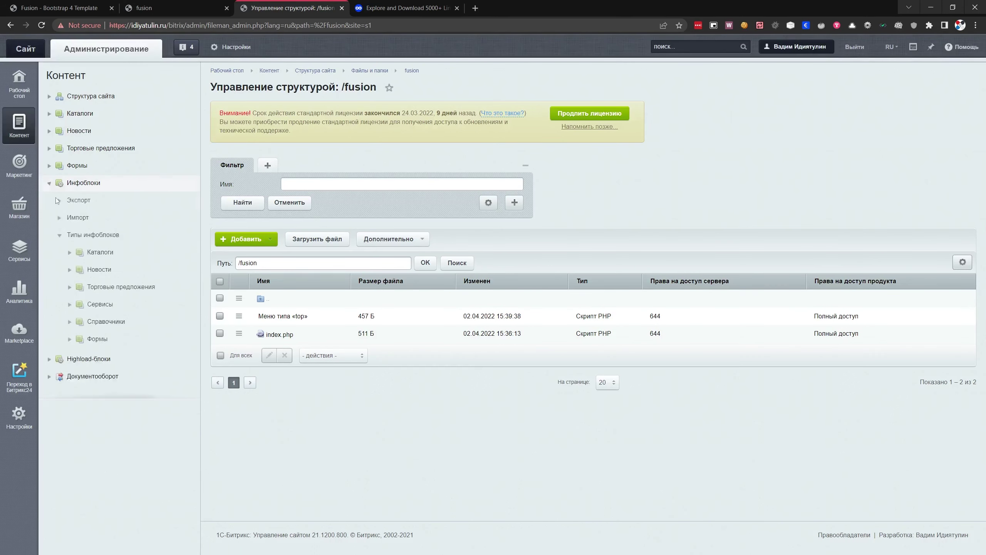
{"action": "left_click", "coordinate": [94, 236]}
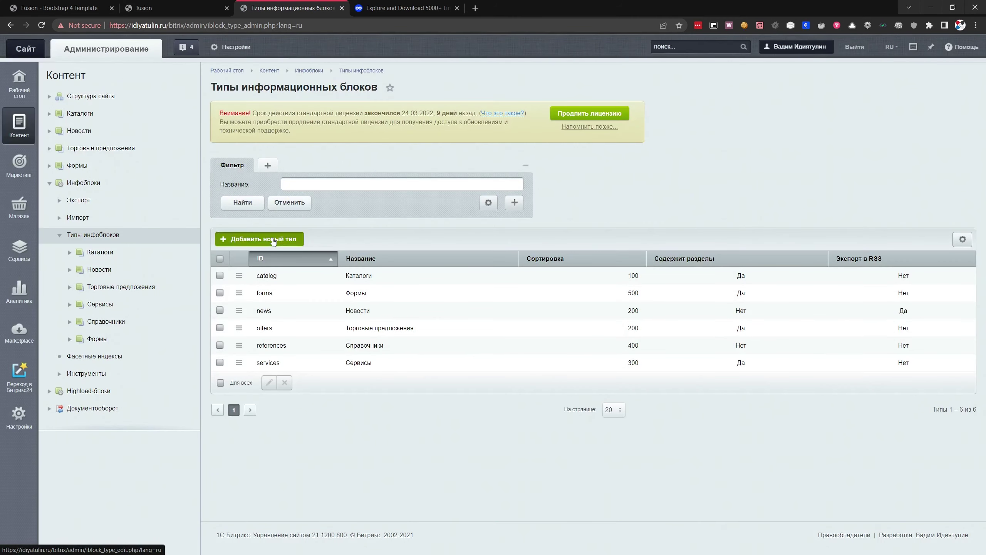
- Start a new infoblock type with the identifier landing
{"action": "left_click", "coordinate": [264, 239]}
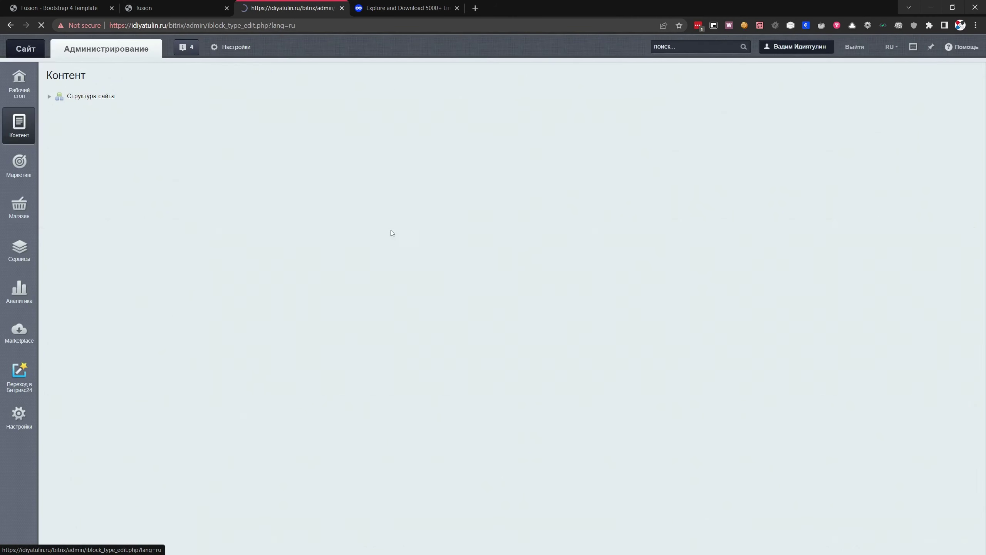
{"action": "left_click", "coordinate": [537, 252]}
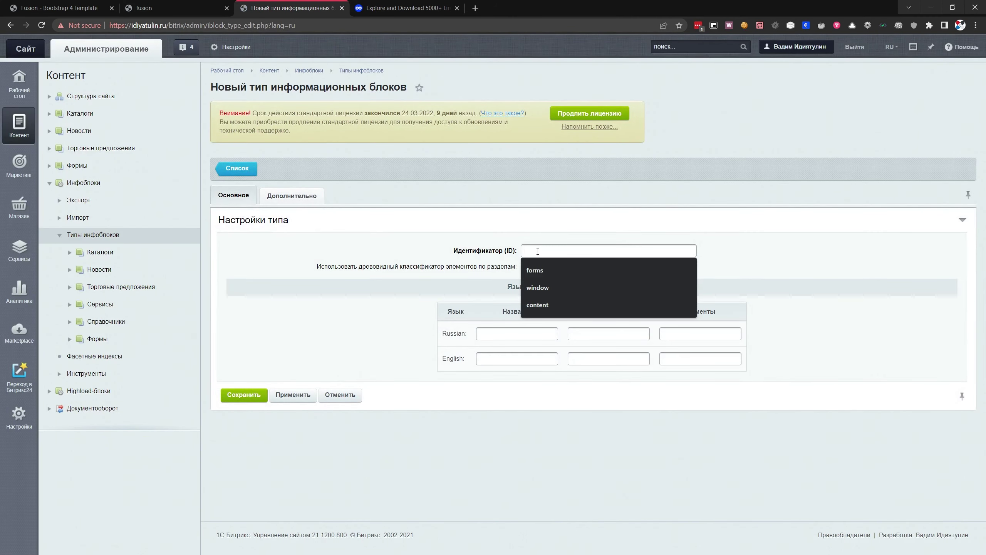
{"action": "type", "text": "lan"}
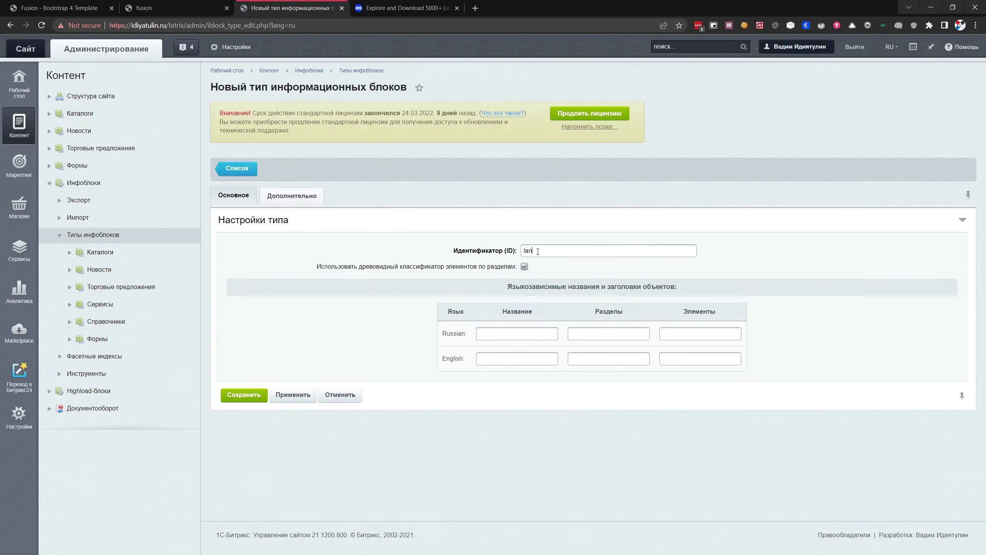
{"action": "type", "text": "ding"}
{"action": "double_click", "coordinate": [537, 251]}
{"action": "left_click", "coordinate": [570, 268]}
- Name the infoblock type "Одностраничный сайт" in Russian and "Landing" in English, and save it
{"action": "left_click", "coordinate": [517, 331]}
{"action": "left_click", "coordinate": [480, 302]}
{"action": "left_click", "coordinate": [488, 333]}
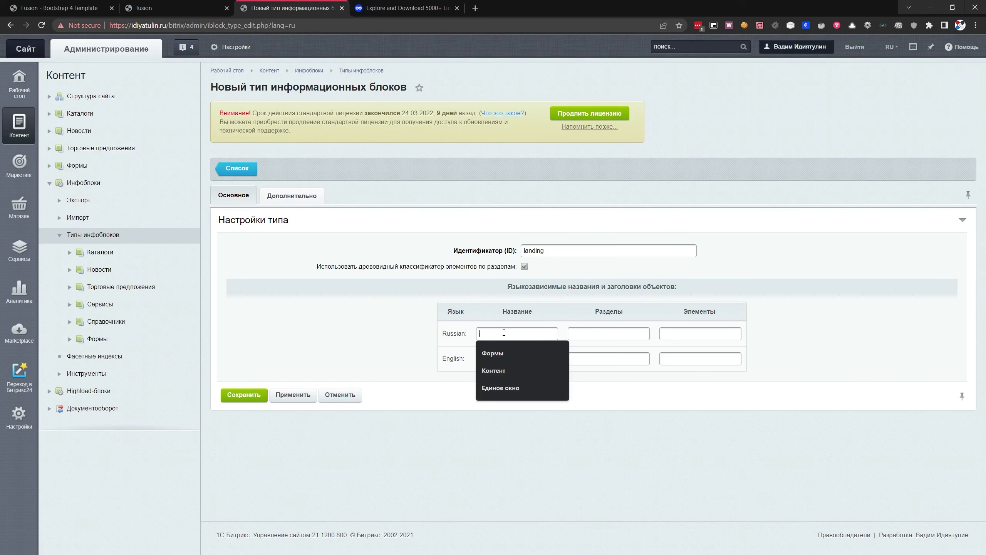
{"action": "type", "text": "Лендинг"}
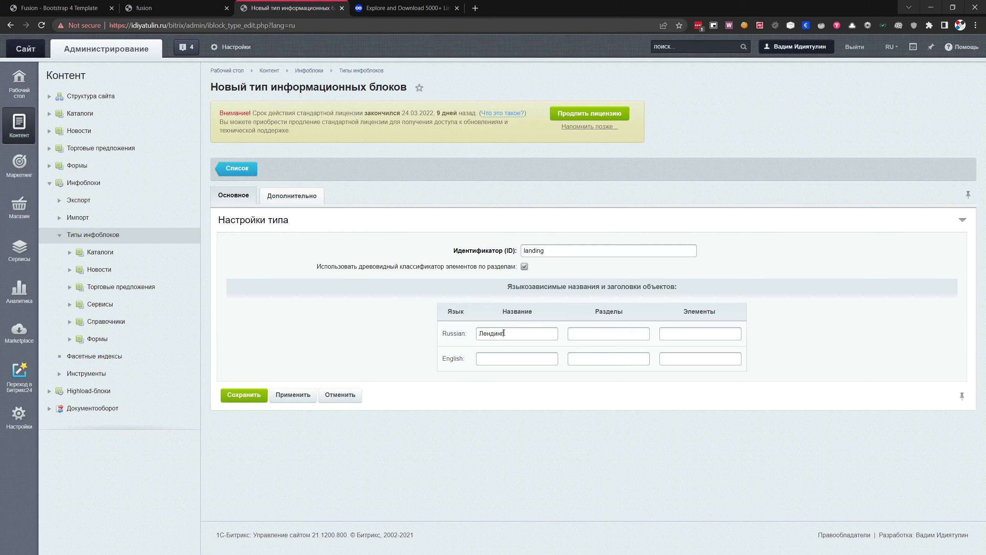
{"action": "key", "text": "BackSpace"}
{"action": "key", "text": "BackSpace"}
{"action": "key", "text": "BackSpace"}
{"action": "key", "text": "BackSpace"}
{"action": "key", "text": "BackSpace"}
{"action": "key", "text": "BackSpace"}
{"action": "type", "text": "Одностраничный сайтLanding"}
{"action": "left_click", "coordinate": [289, 196]}
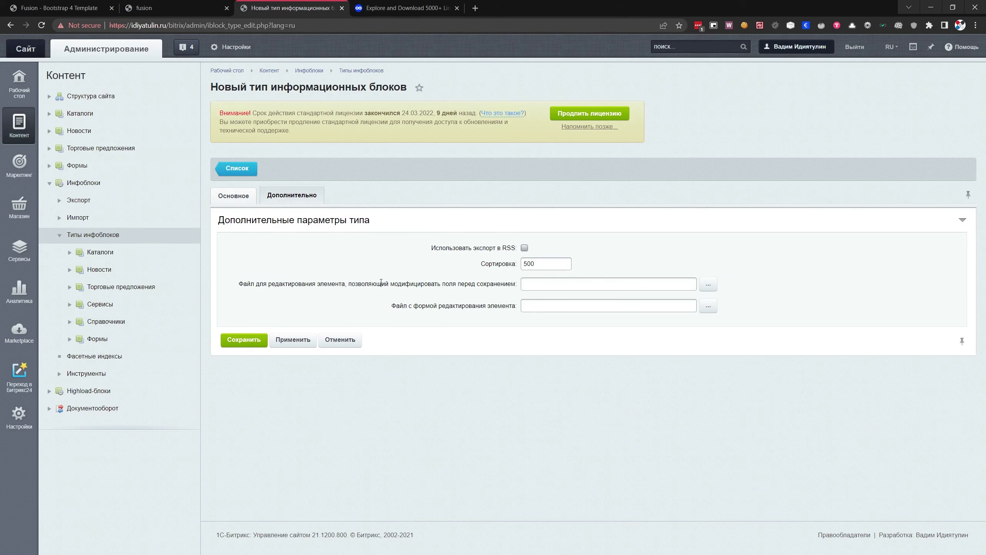
{"action": "key", "text": "Return"}
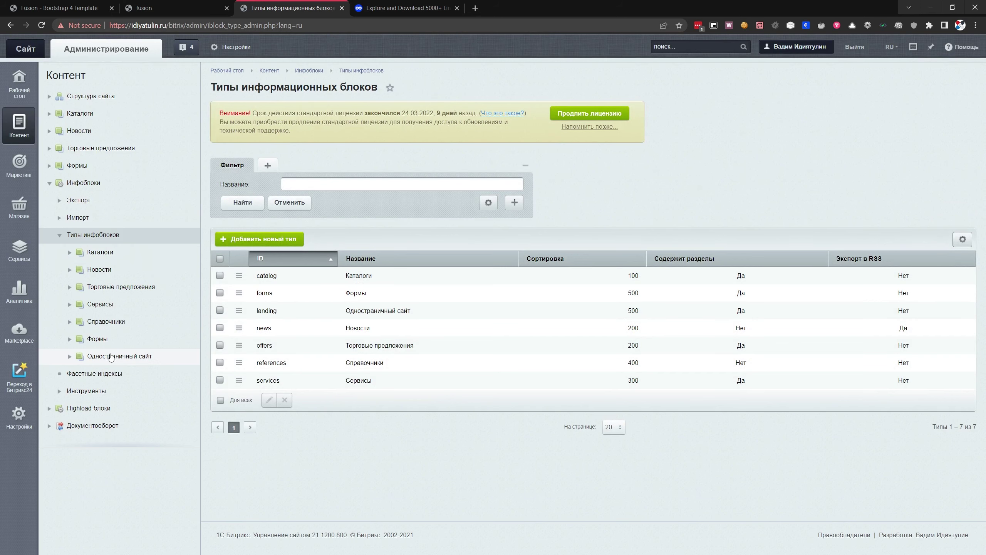
- Start a new infoblock in the "Одностраничный сайт" type and bind it to the site [s1] Разработка сайта на 1С-Битрикс
{"action": "left_click", "coordinate": [113, 356]}
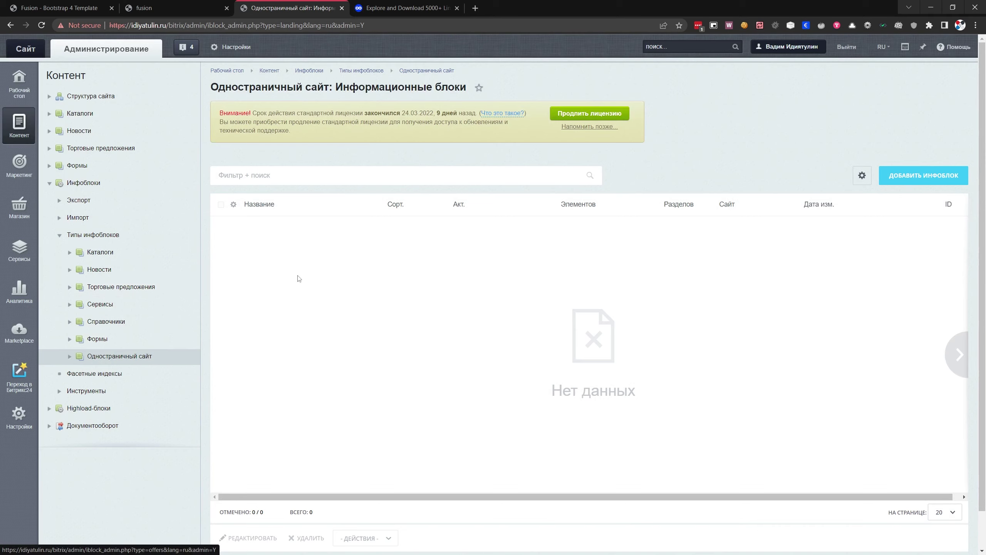
{"action": "left_click", "coordinate": [948, 175]}
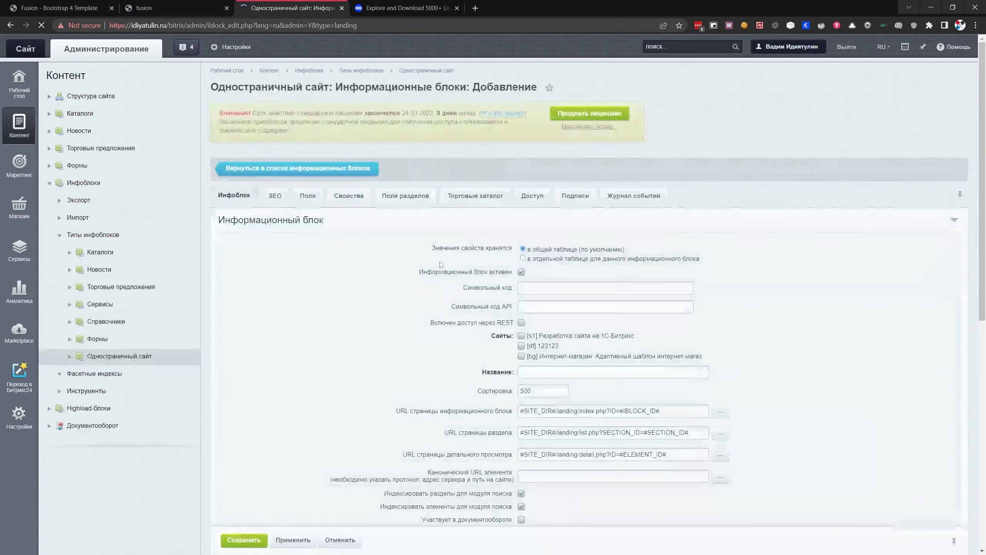
{"action": "scroll", "coordinate": [447, 261], "scroll_direction": "down", "scroll_amount": 1}
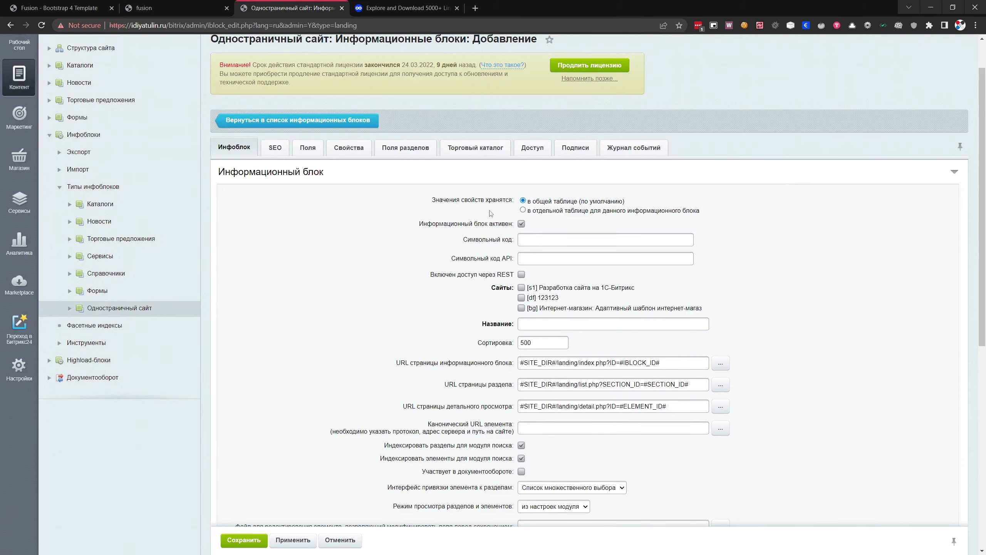
{"action": "scroll", "coordinate": [488, 212], "scroll_direction": "down", "scroll_amount": 1}
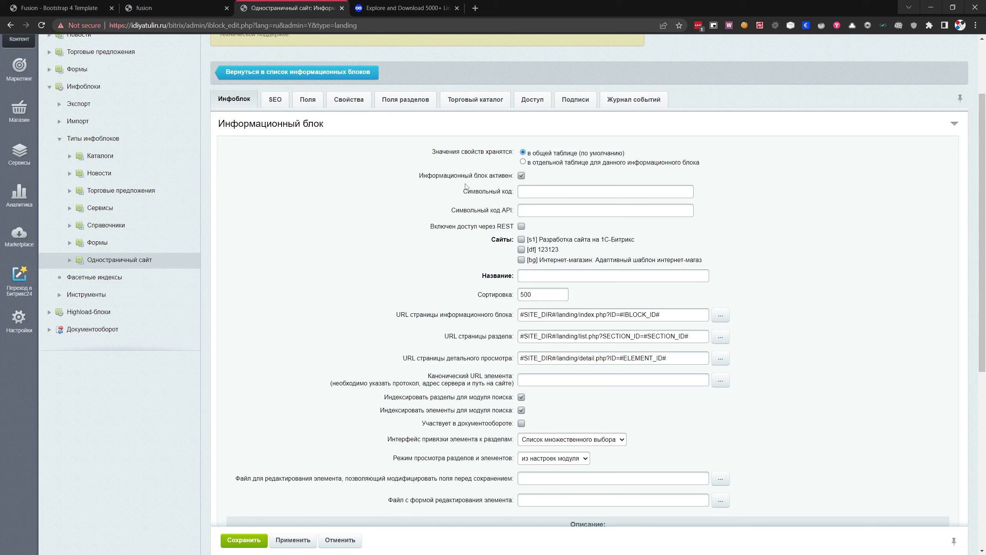
{"action": "left_click", "coordinate": [534, 192]}
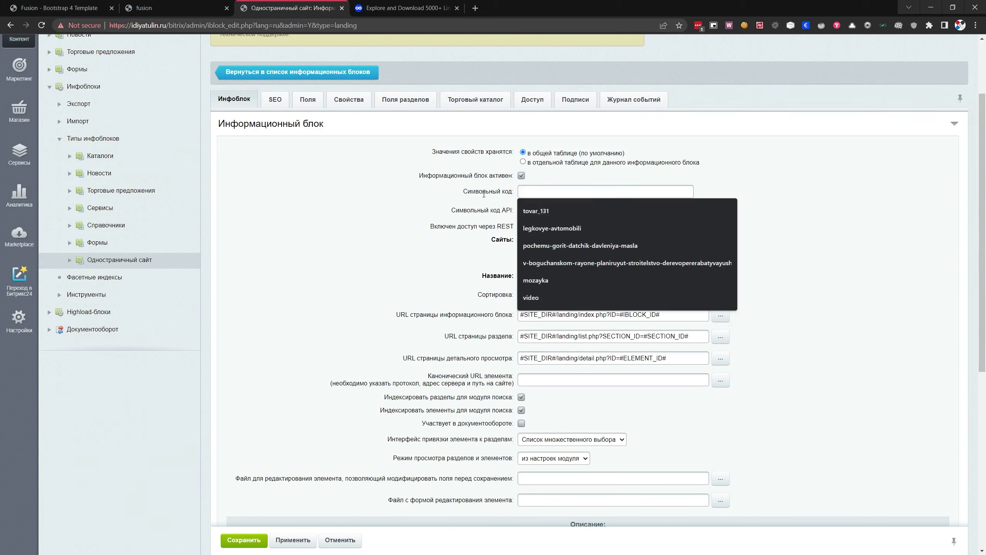
{"action": "left_click", "coordinate": [511, 219]}
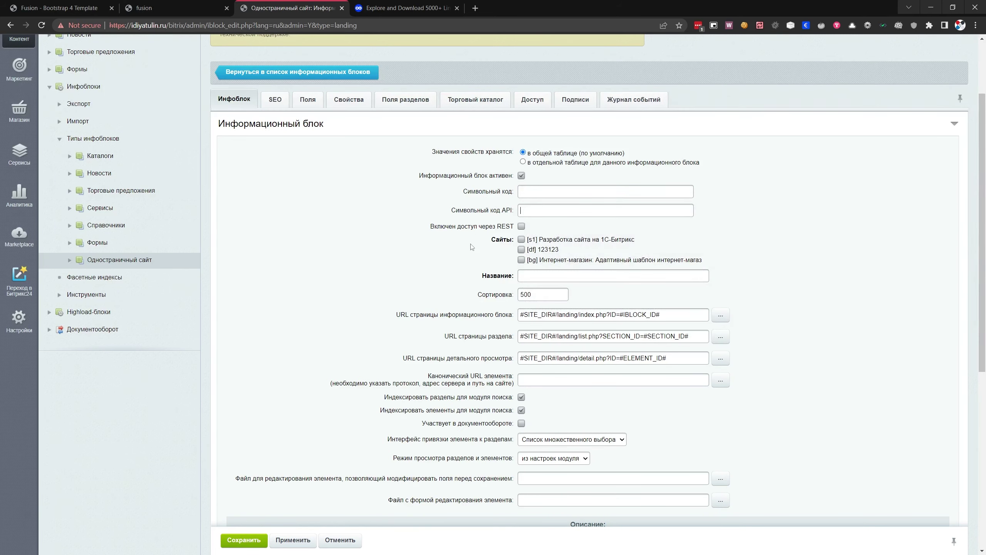
{"action": "left_click", "coordinate": [499, 234]}
{"action": "left_click", "coordinate": [521, 239]}
- Name the infoblock "Our Services", copying the text from the services heading on the fusion page
{"action": "left_click", "coordinate": [546, 276]}
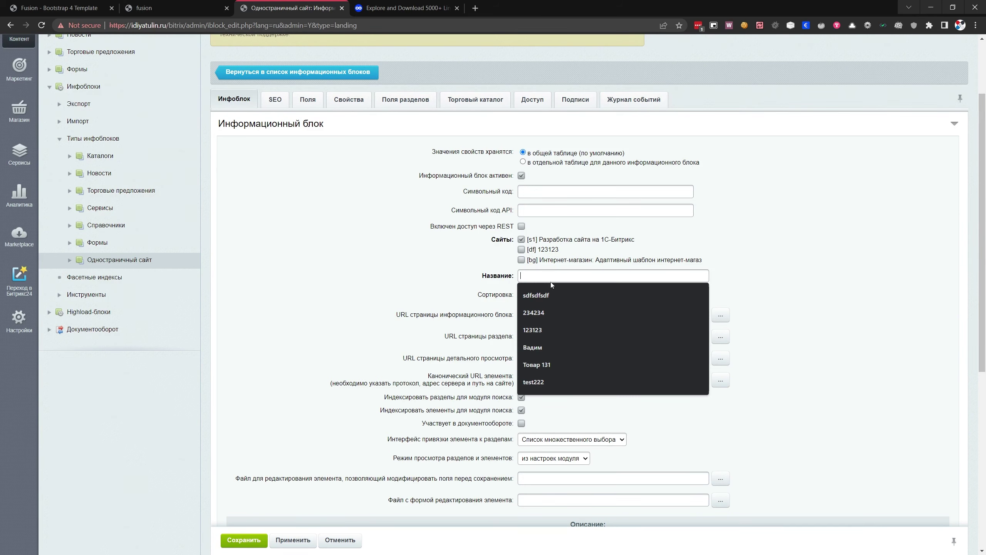
{"action": "left_click", "coordinate": [183, 5]}
{"action": "left_click_drag", "start_coordinate": [663, 163], "coordinate": [557, 161]}
{"action": "key", "text": "ctrl+c"}
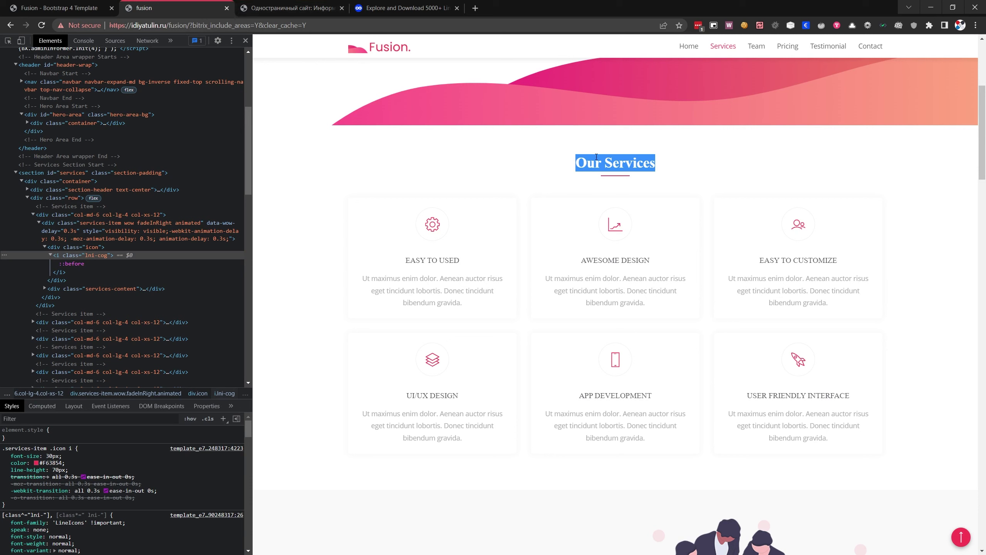
{"action": "left_click", "coordinate": [291, 8]}
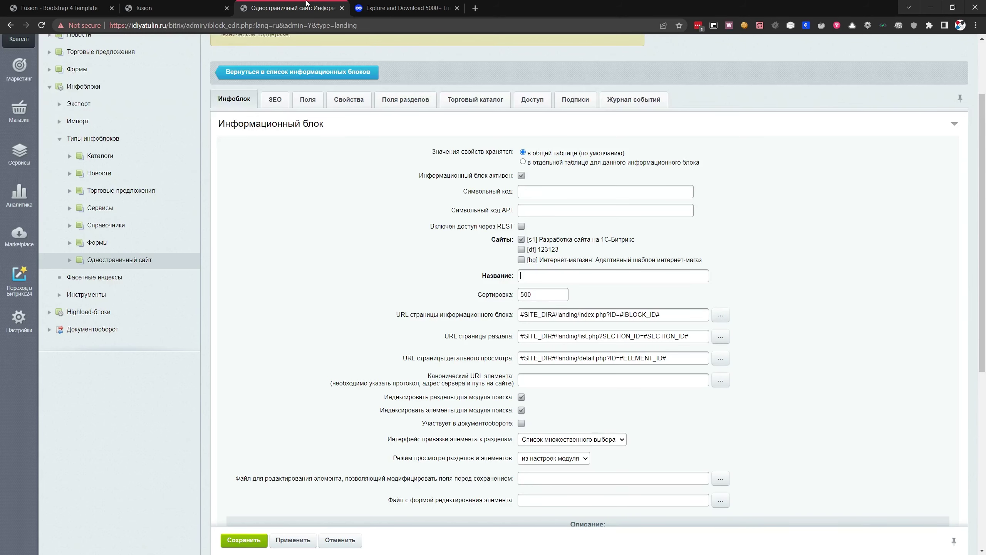
{"action": "left_click", "coordinate": [547, 272]}
{"action": "key", "text": "ctrl+v"}
- Clear the infoblock page, section page and detail page URL templates
{"action": "scroll", "coordinate": [500, 311], "scroll_direction": "down", "scroll_amount": 1}
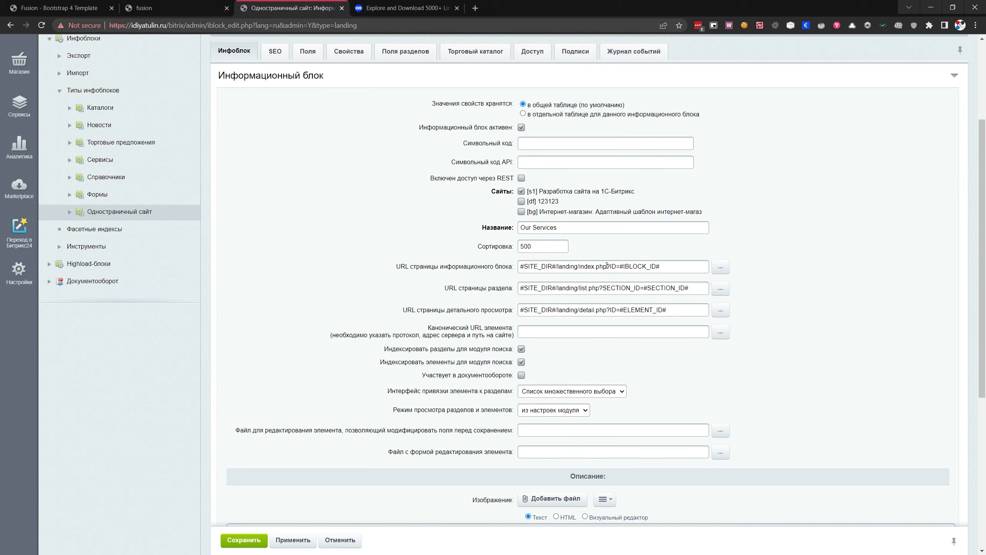
{"action": "triple_click", "coordinate": [677, 264]}
{"action": "key", "text": "BackSpace"}
{"action": "triple_click", "coordinate": [686, 288]}
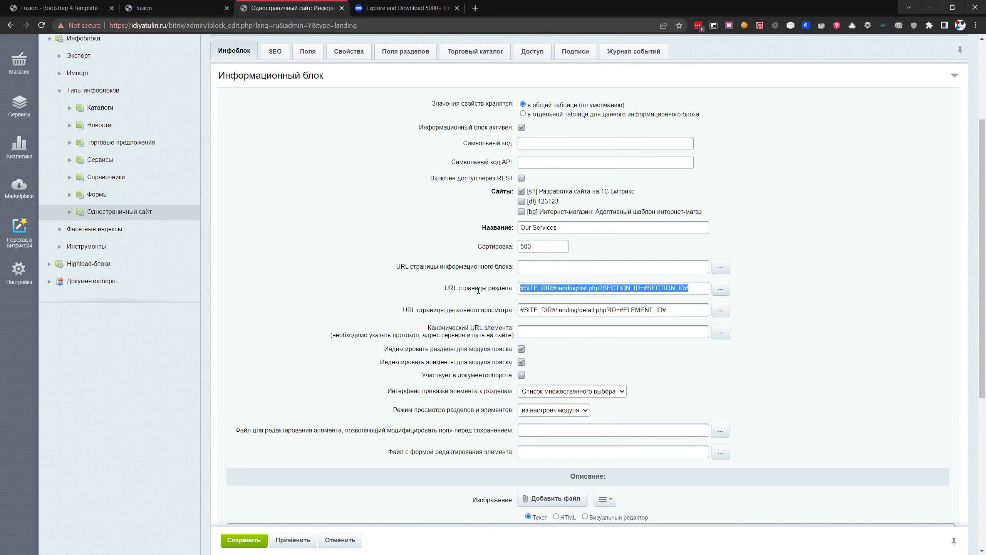
{"action": "key", "text": "BackSpace"}
{"action": "triple_click", "coordinate": [677, 309]}
{"action": "key", "text": "BackSpace"}
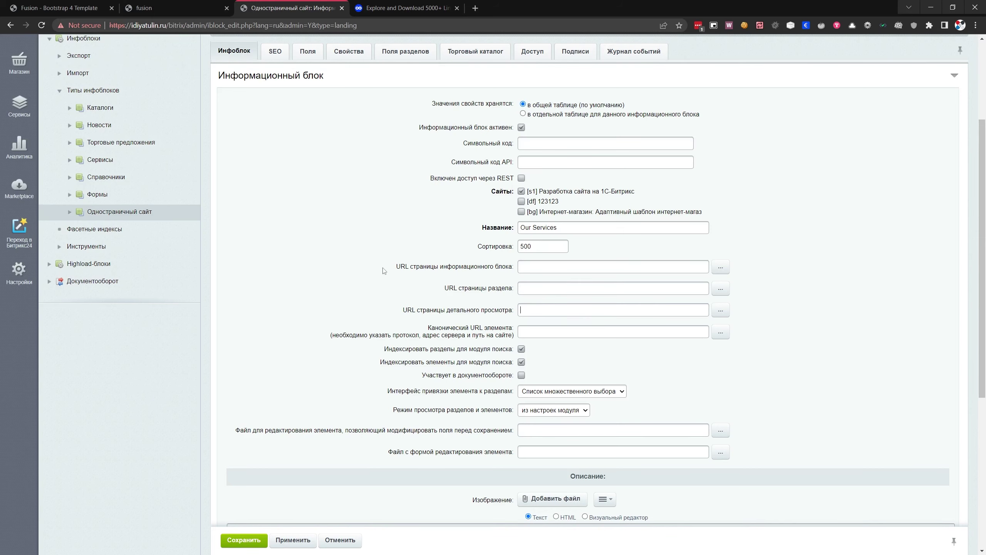
- Turn off search module indexing for both the infoblock's sections and its elements
{"action": "scroll", "coordinate": [482, 307], "scroll_direction": "down", "scroll_amount": 1}
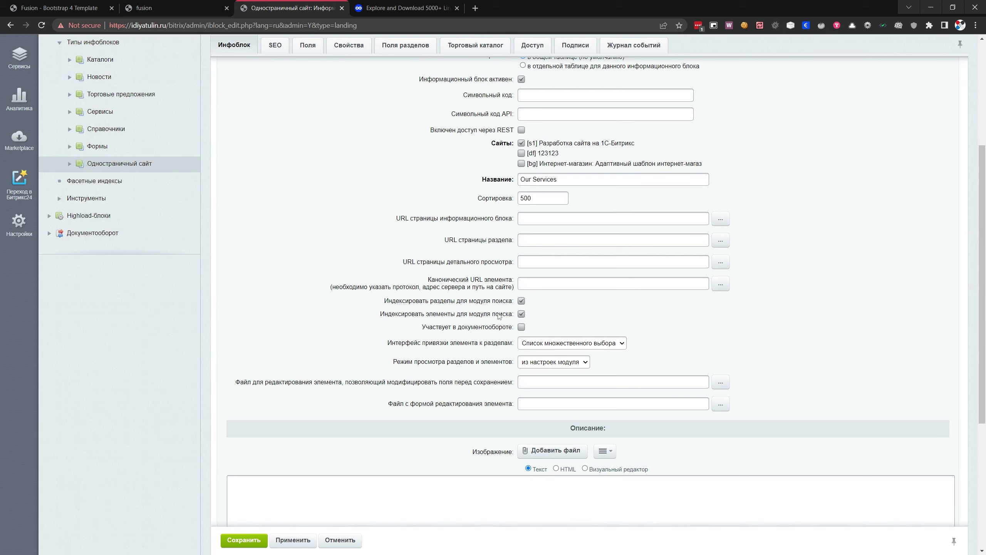
{"action": "left_click", "coordinate": [522, 302]}
{"action": "left_click", "coordinate": [210, 7]}
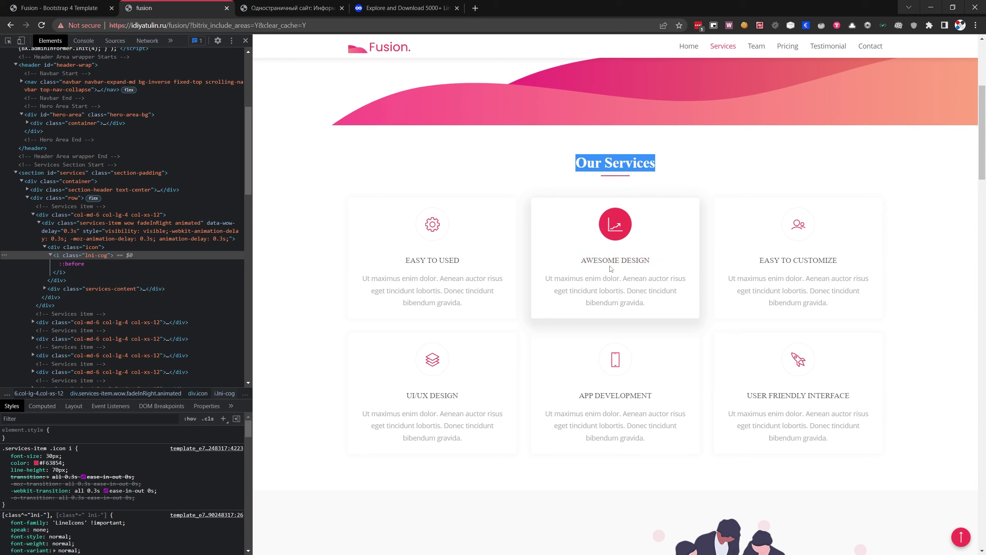
{"action": "left_click", "coordinate": [290, 5]}
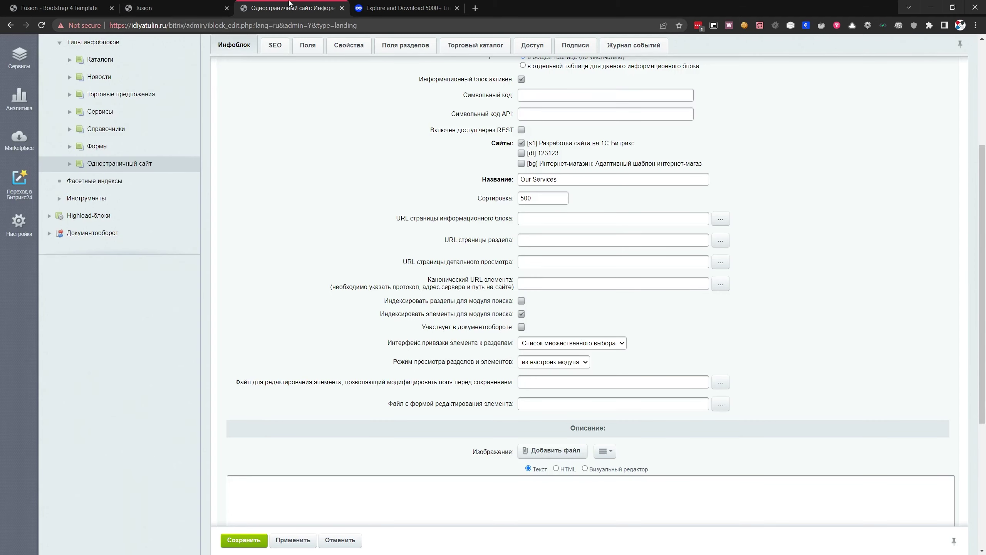
{"action": "left_click", "coordinate": [521, 314]}
- Review the infoblock's general settings and open its SEO settings
{"action": "scroll", "coordinate": [456, 326], "scroll_direction": "up", "scroll_amount": 3}
{"action": "scroll", "coordinate": [495, 416], "scroll_direction": "down", "scroll_amount": 3}
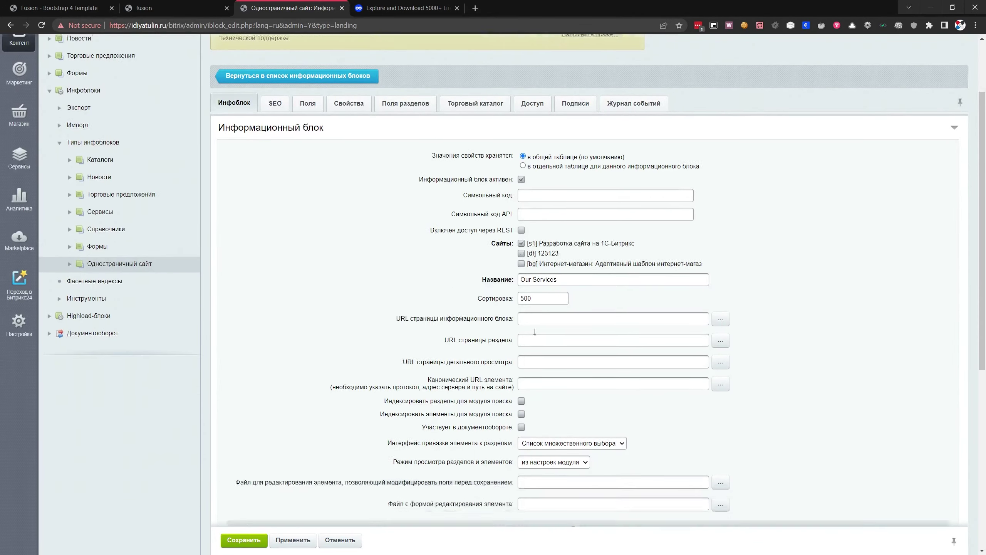
{"action": "scroll", "coordinate": [452, 342], "scroll_direction": "down", "scroll_amount": 3}
{"action": "scroll", "coordinate": [452, 342], "scroll_direction": "up", "scroll_amount": 10}
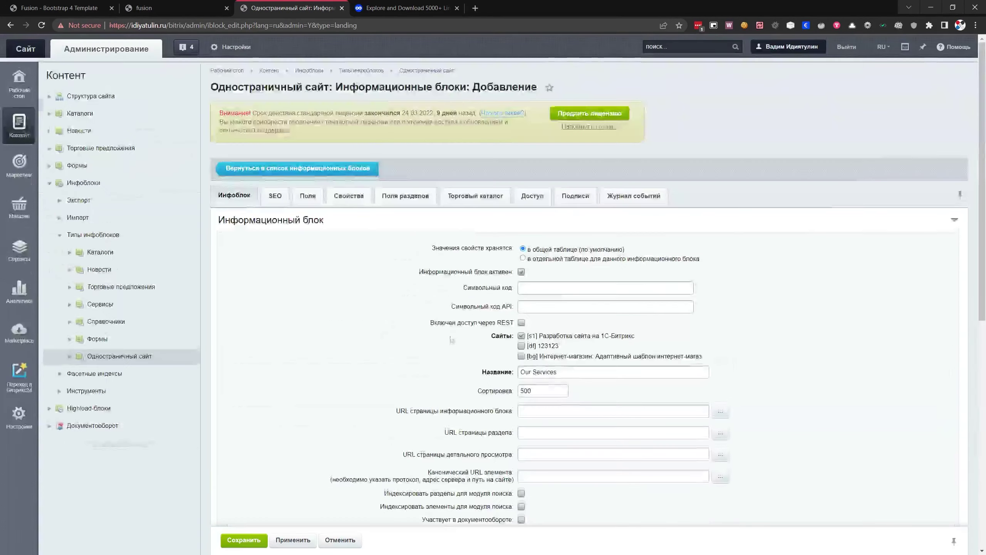
{"action": "left_click", "coordinate": [275, 196]}
{"action": "scroll", "coordinate": [345, 234], "scroll_direction": "down", "scroll_amount": 1}
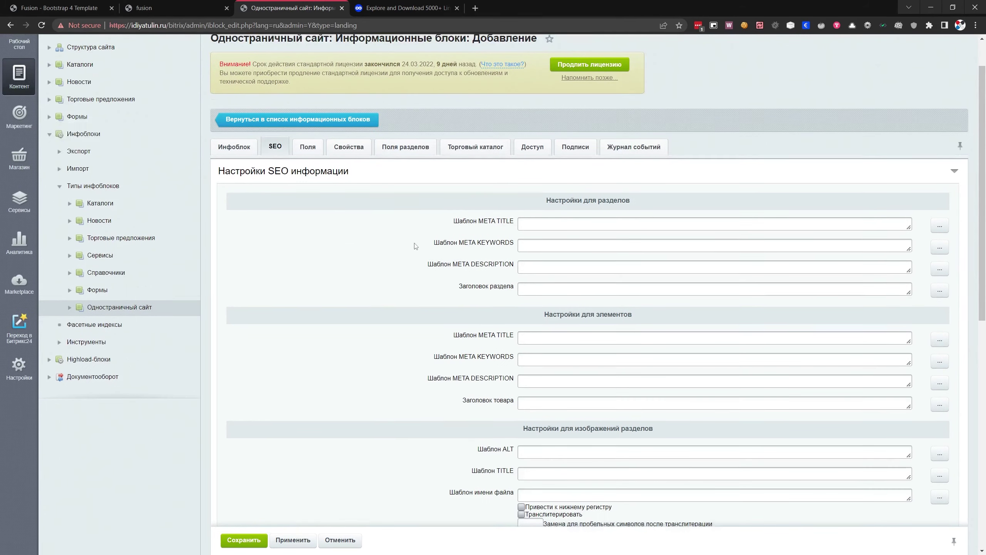
- Set the default activity start of the infoblock's elements to the current date and time (Текущие дата и время)
{"action": "scroll", "coordinate": [417, 246], "scroll_direction": "down", "scroll_amount": 1}
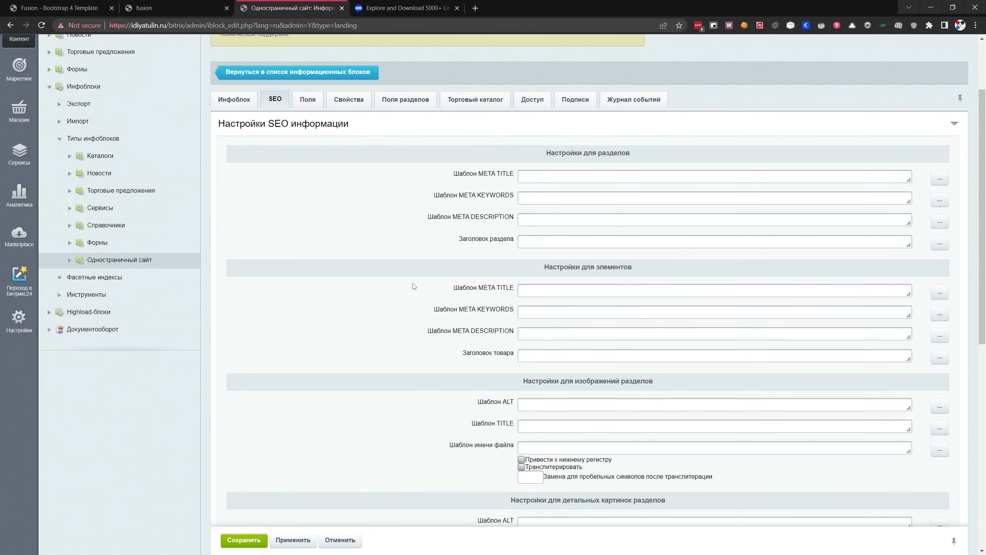
{"action": "scroll", "coordinate": [418, 277], "scroll_direction": "down", "scroll_amount": 3}
{"action": "scroll", "coordinate": [418, 278], "scroll_direction": "up", "scroll_amount": 5}
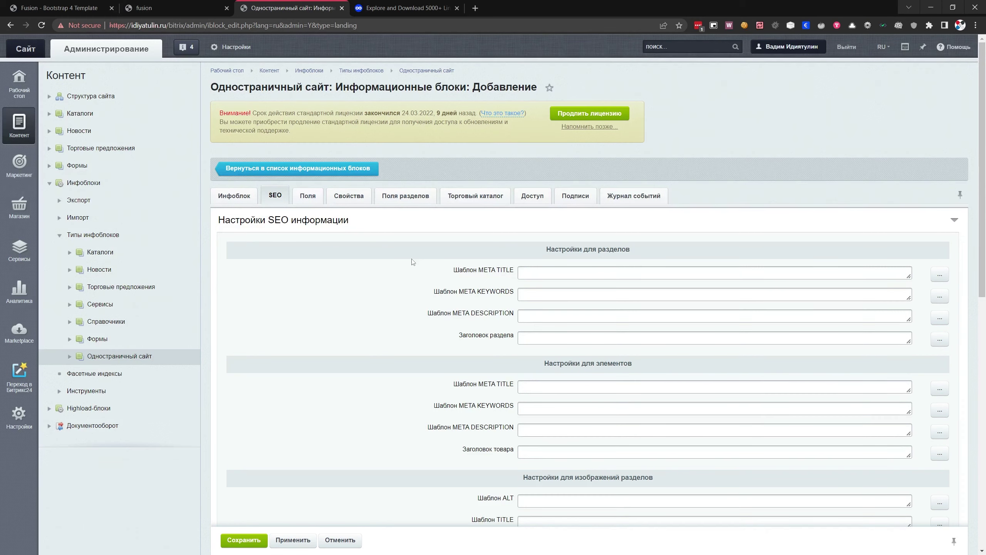
{"action": "scroll", "coordinate": [413, 260], "scroll_direction": "down", "scroll_amount": 2}
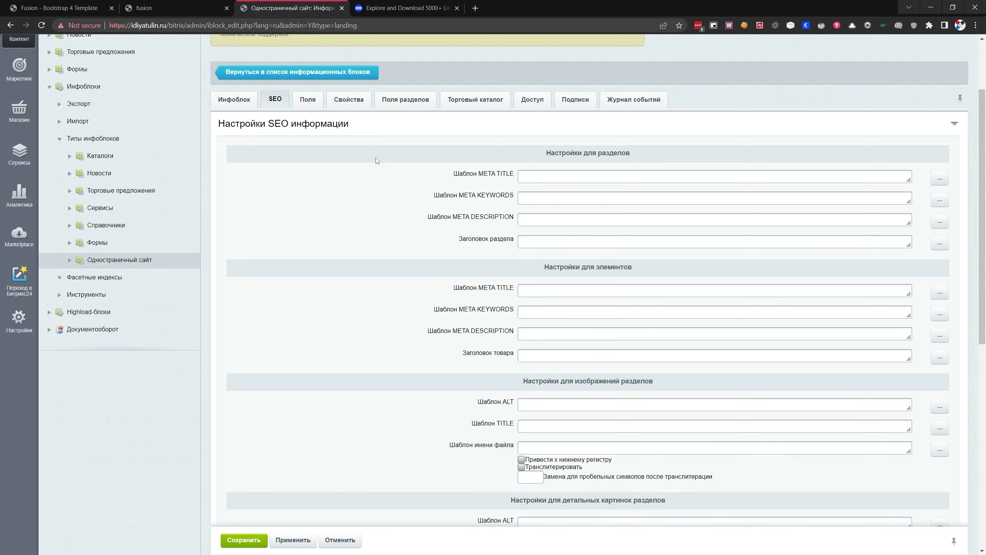
{"action": "left_click", "coordinate": [309, 101]}
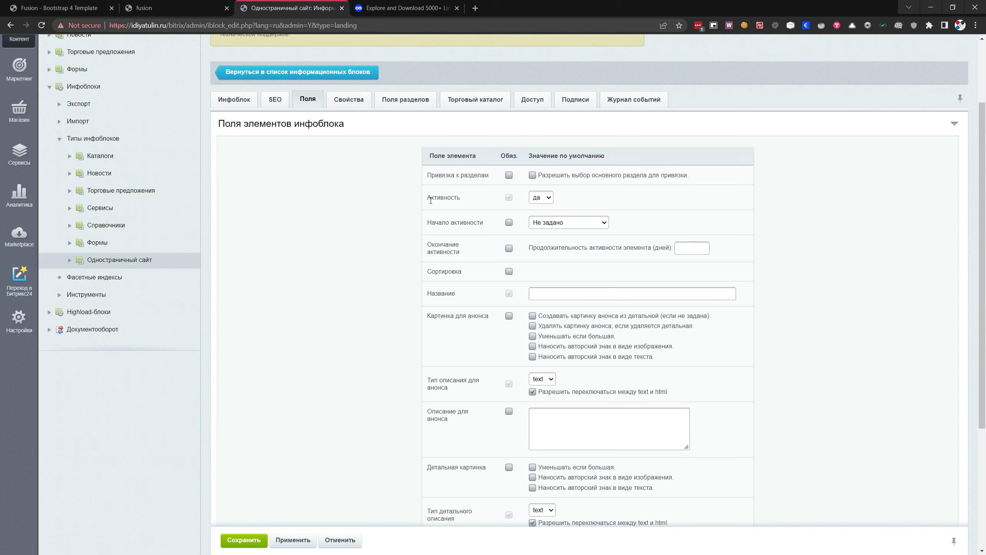
{"action": "scroll", "coordinate": [617, 207], "scroll_direction": "down", "scroll_amount": 1}
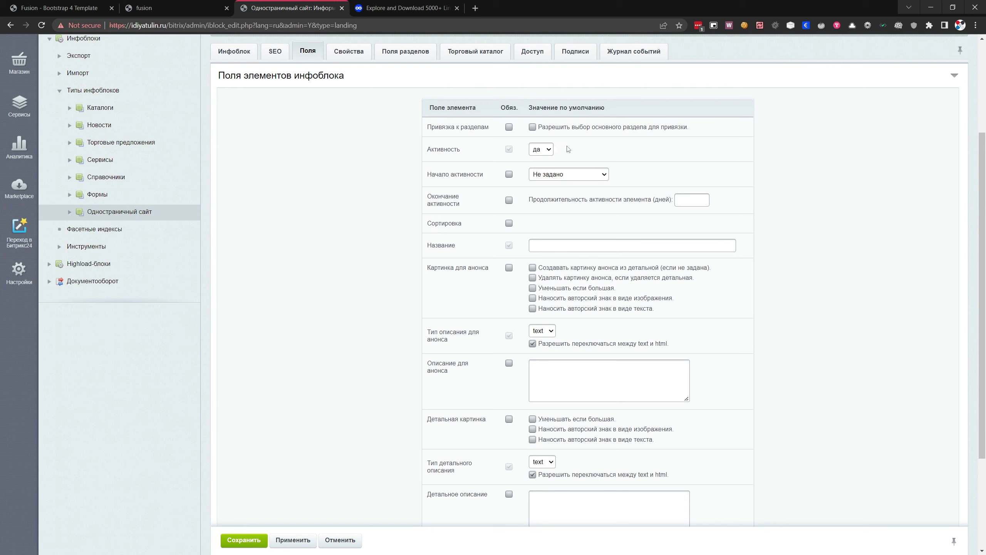
{"action": "left_click", "coordinate": [567, 175]}
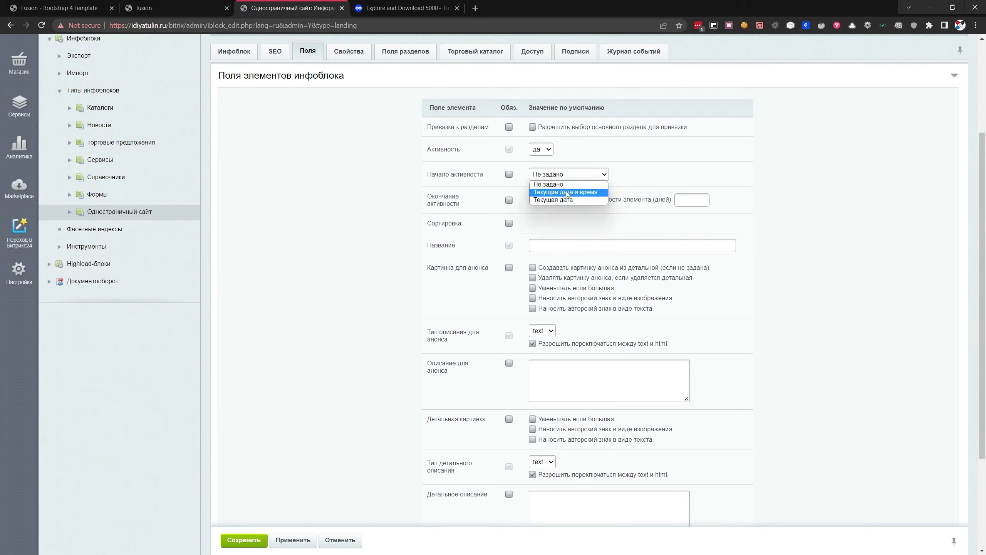
{"action": "left_click", "coordinate": [565, 192]}
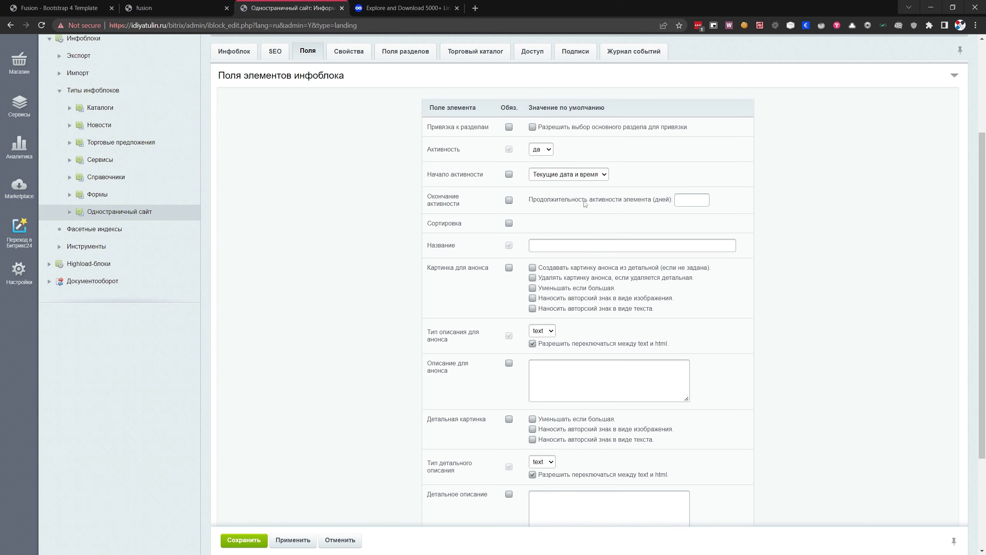
- Compare the remaining element fields with the content of the service cards on the fusion page
{"action": "scroll", "coordinate": [575, 199], "scroll_direction": "down", "scroll_amount": 1}
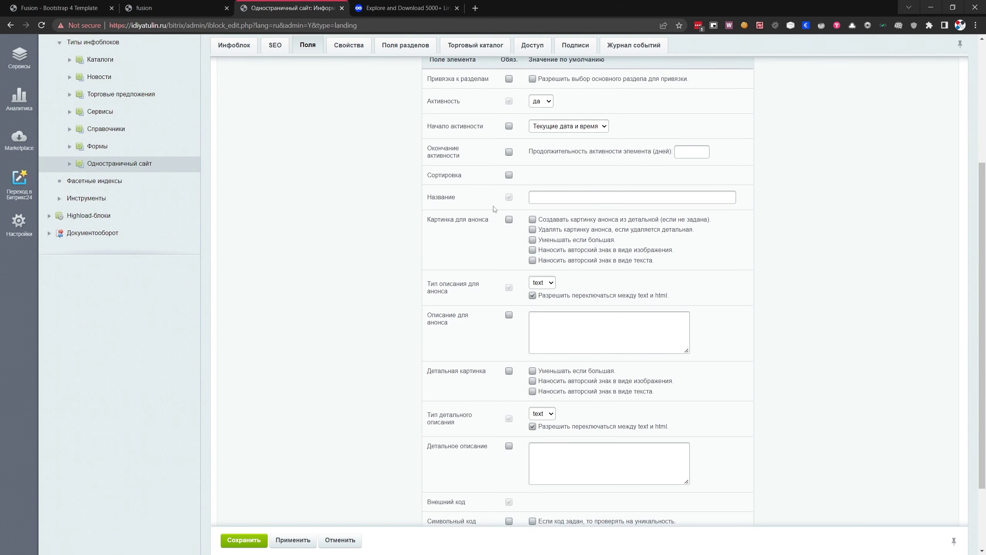
{"action": "left_click", "coordinate": [183, 5]}
{"action": "scroll", "coordinate": [403, 183], "scroll_direction": "down", "scroll_amount": 1}
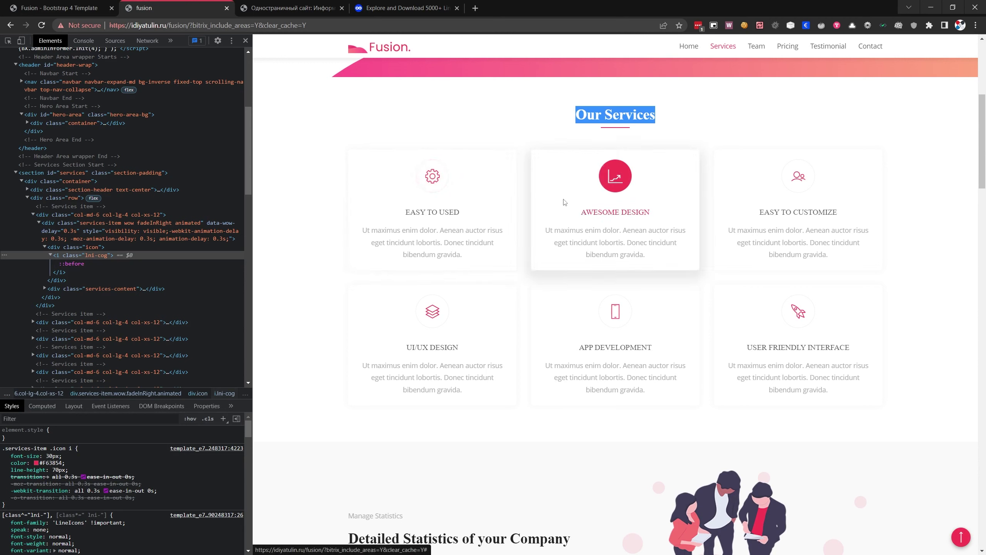
{"action": "left_click", "coordinate": [299, 11]}
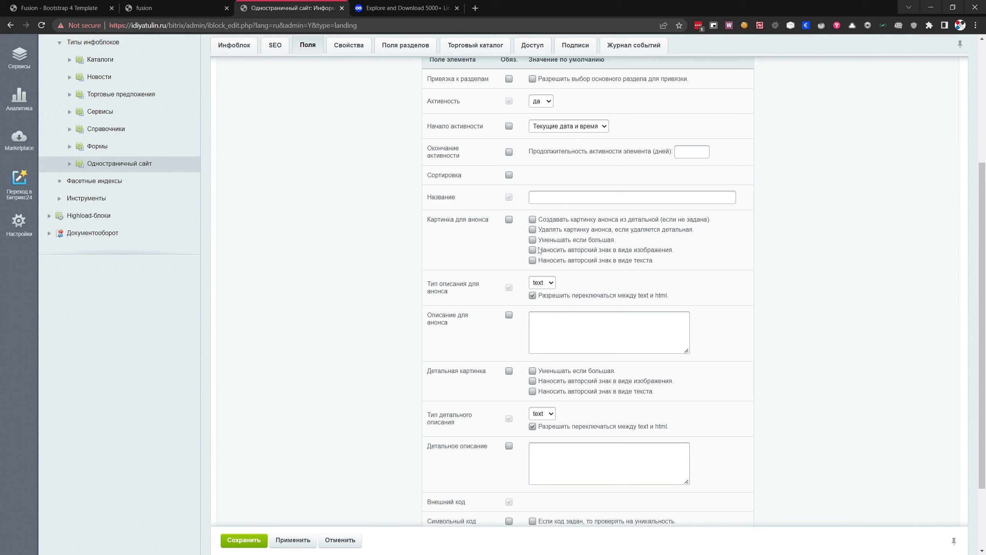
{"action": "scroll", "coordinate": [509, 261], "scroll_direction": "down", "scroll_amount": 3}
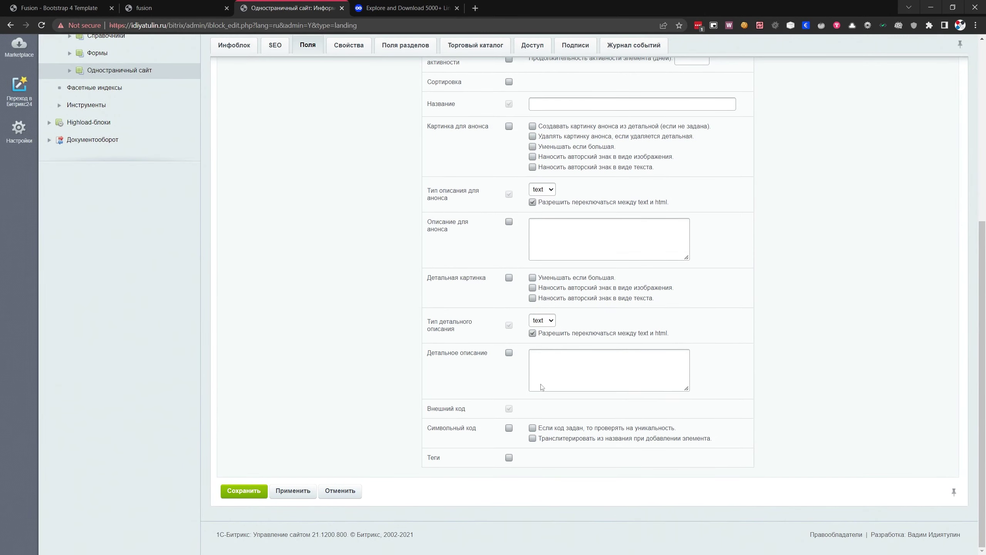
{"action": "scroll", "coordinate": [515, 331], "scroll_direction": "up", "scroll_amount": 5}
{"action": "scroll", "coordinate": [515, 331], "scroll_direction": "down", "scroll_amount": 1}
- Add an element property named "Иконка" of type Строка for the icon on the service cards
{"action": "left_click", "coordinate": [349, 149]}
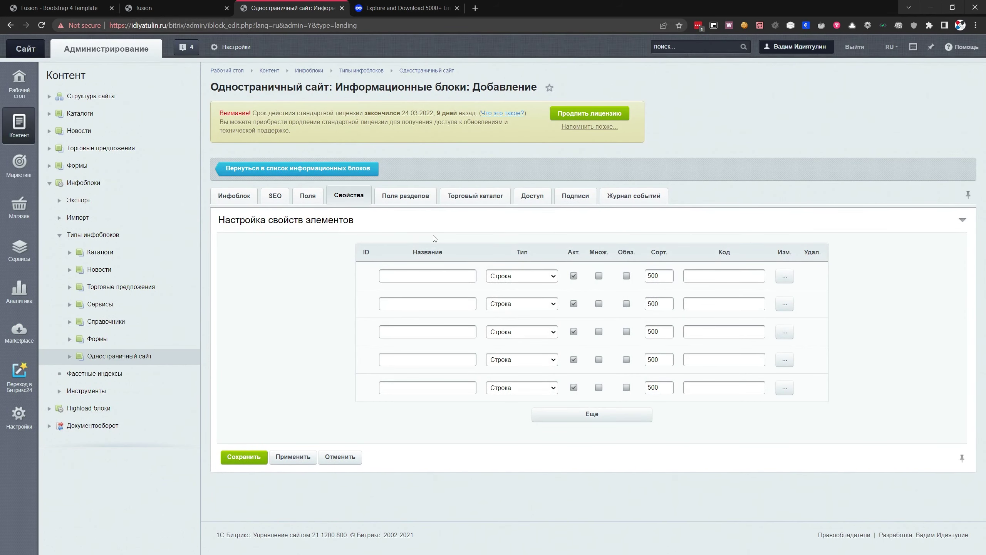
{"action": "left_click", "coordinate": [183, 5]}
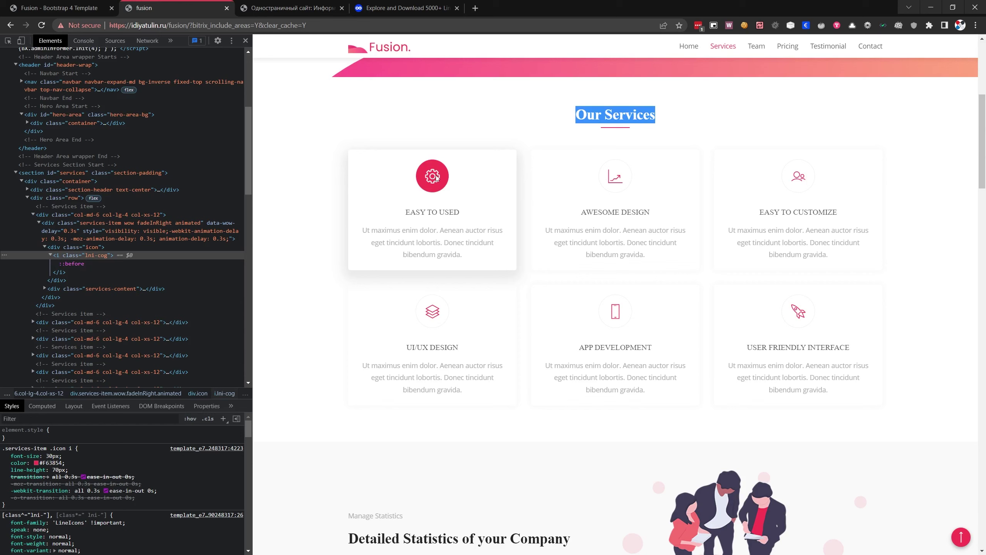
{"action": "left_click", "coordinate": [295, 8]}
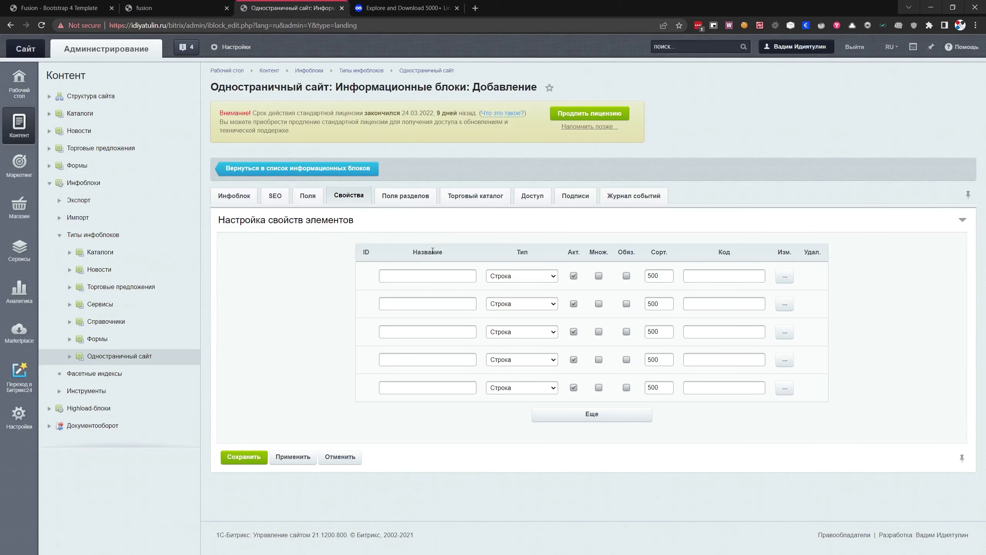
{"action": "left_click", "coordinate": [420, 276]}
{"action": "type", "text": "В"}
{"action": "type", "text": "Иконка"}
{"action": "left_click", "coordinate": [504, 276]}
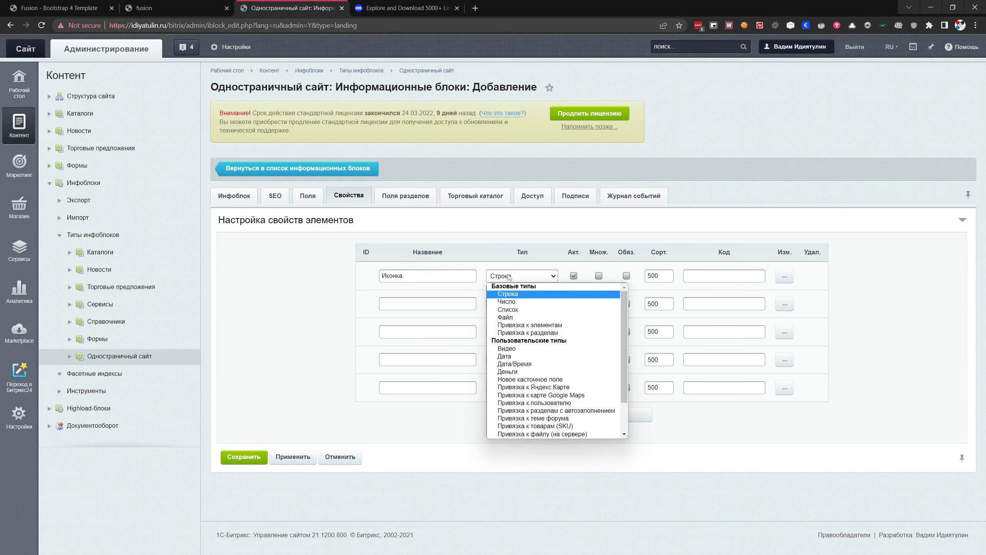
{"action": "left_click", "coordinate": [510, 277]}
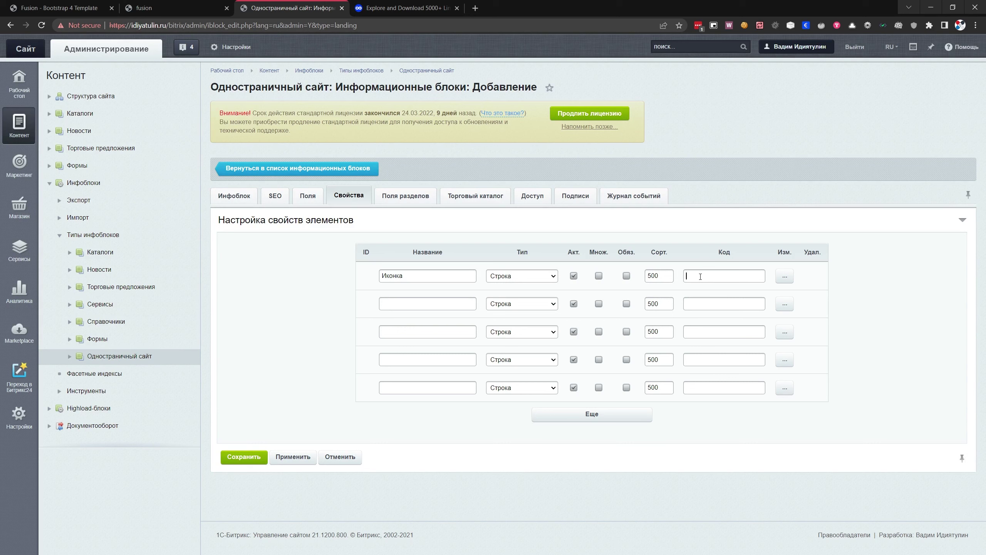
- Set the code of the "Иконка" property to ICONS
{"action": "type", "text": "ICONS"}
{"action": "left_click_drag", "start_coordinate": [718, 278], "coordinate": [661, 277]}
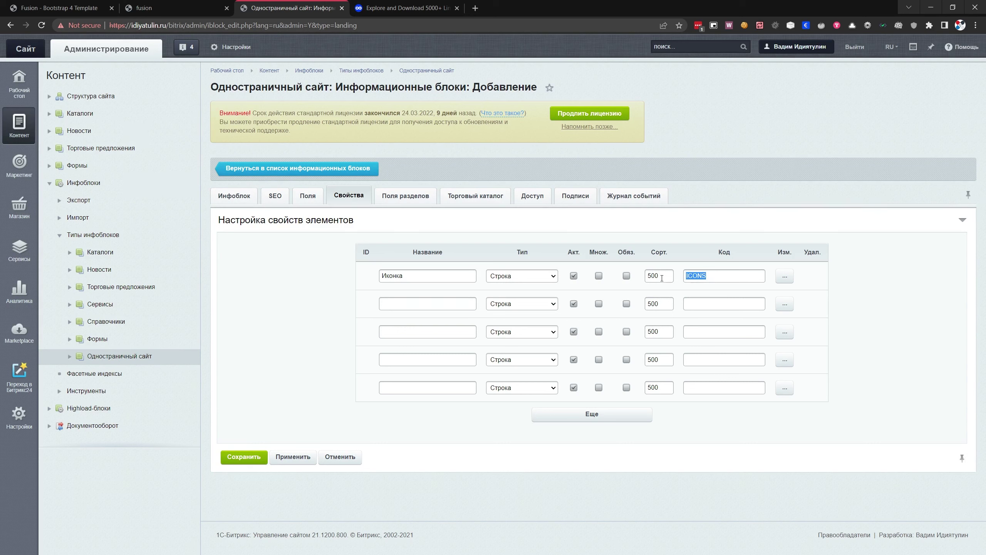
{"action": "left_click", "coordinate": [710, 279]}
{"action": "double_click", "coordinate": [697, 276]}
{"action": "left_click", "coordinate": [710, 279]}
{"action": "double_click", "coordinate": [700, 275]}
{"action": "type", "text": "iso"}
{"action": "double_click", "coordinate": [701, 277]}
{"action": "left_click", "coordinate": [698, 275]}
{"action": "double_click", "coordinate": [684, 275]}
{"action": "type", "text": "ICONS"}
- Open the detailed settings of the "Иконка" property and examine its options up to the hint field
{"action": "left_click", "coordinate": [785, 277]}
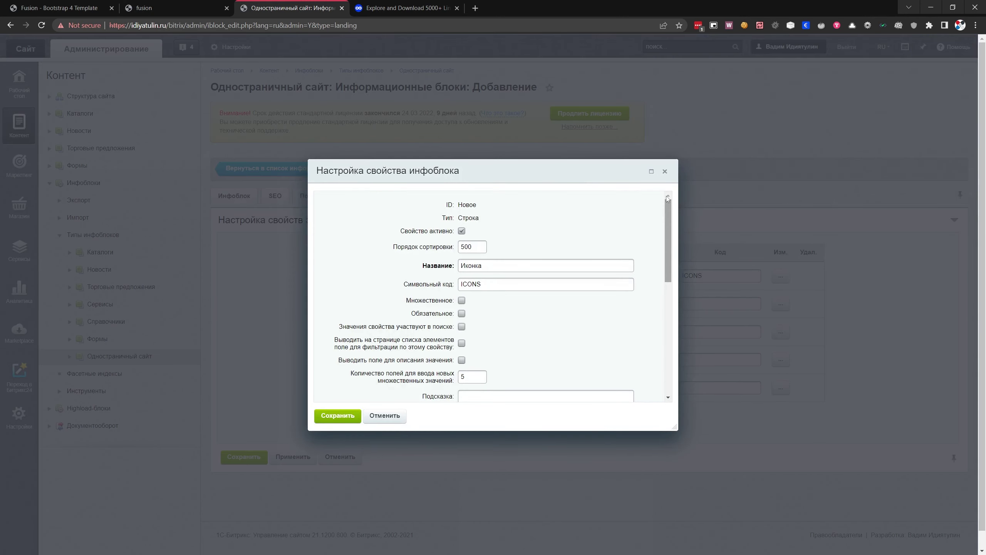
{"action": "left_click", "coordinate": [661, 170]}
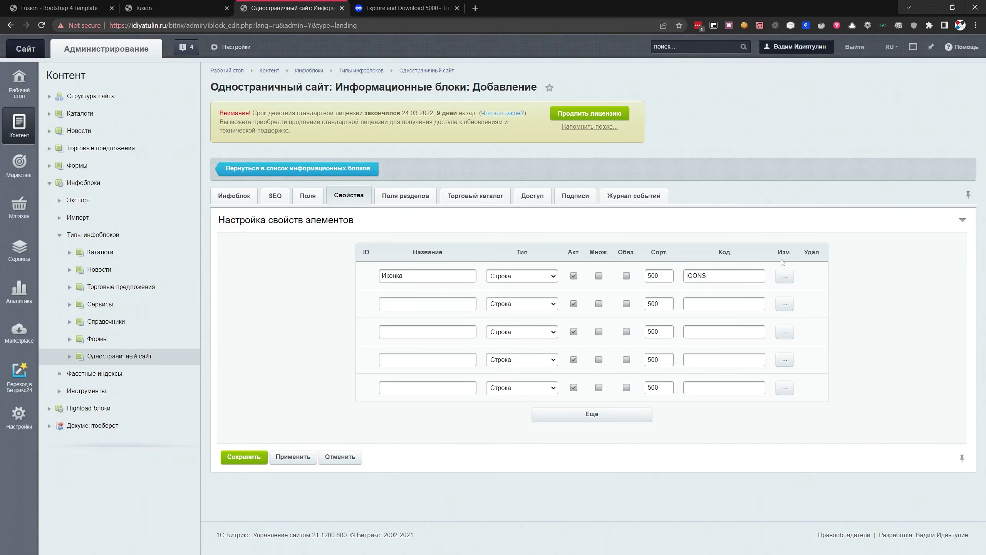
{"action": "left_click", "coordinate": [785, 276]}
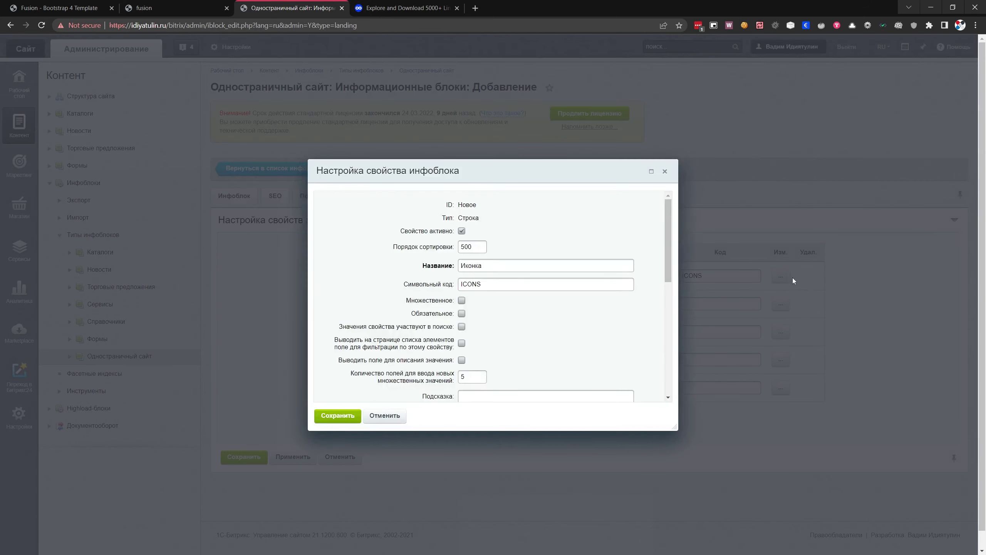
{"action": "scroll", "coordinate": [427, 245], "scroll_direction": "down", "scroll_amount": 3}
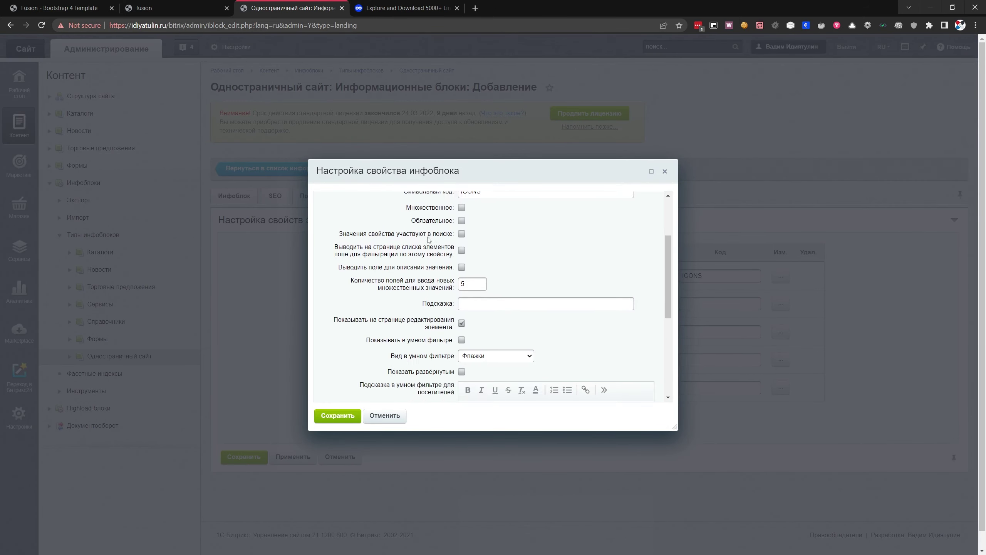
{"action": "scroll", "coordinate": [437, 264], "scroll_direction": "up", "scroll_amount": 2}
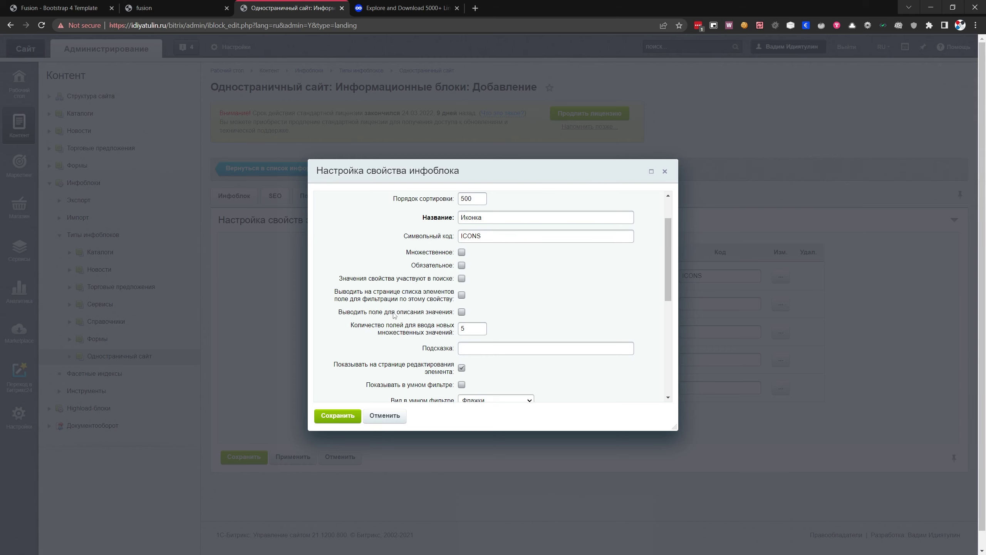
{"action": "scroll", "coordinate": [394, 315], "scroll_direction": "down", "scroll_amount": 1}
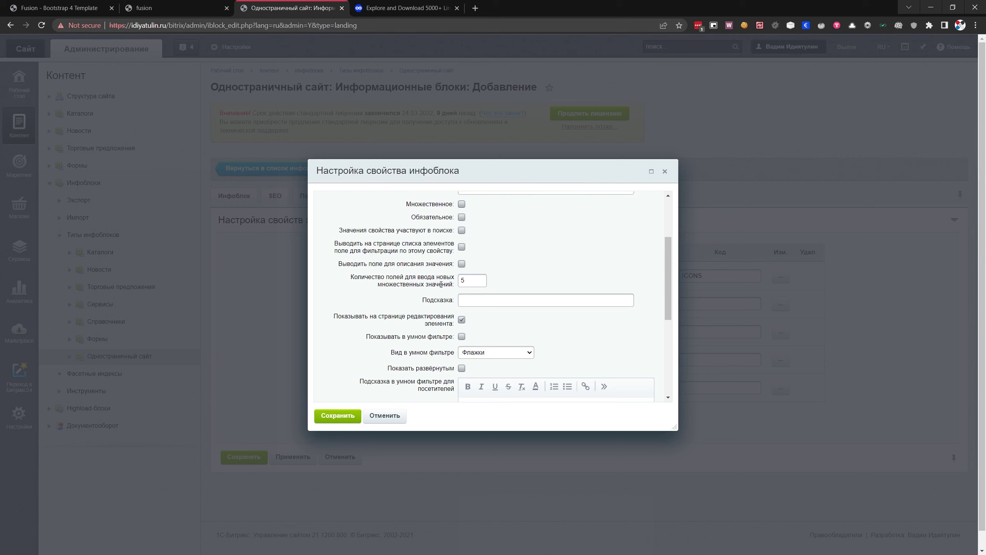
{"action": "left_click", "coordinate": [473, 277]}
{"action": "left_click", "coordinate": [501, 295]}
{"action": "left_click", "coordinate": [475, 301]}
- Copy the web address of the Lineicons icon library page and return to the property settings
{"action": "left_click", "coordinate": [392, 5]}
{"action": "left_click", "coordinate": [291, 4]}
{"action": "left_click", "coordinate": [364, 4]}
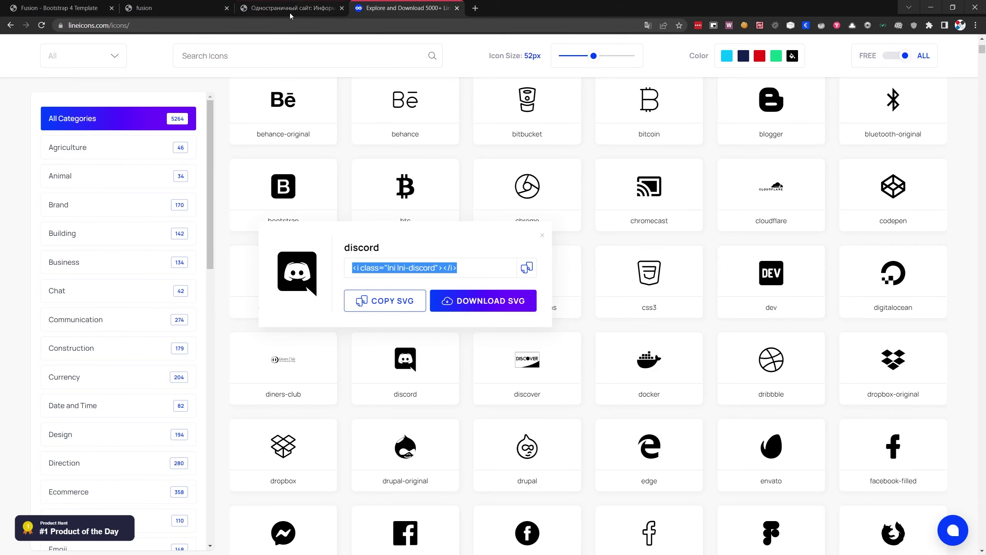
{"action": "left_click", "coordinate": [151, 26]}
{"action": "key", "text": "ctrl+c"}
{"action": "left_click", "coordinate": [294, 10]}
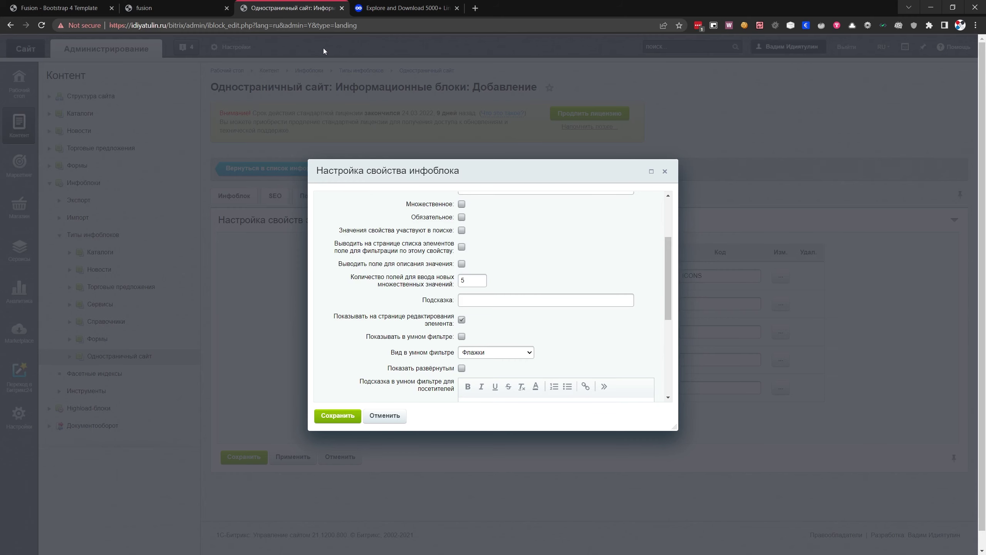
{"action": "left_click", "coordinate": [479, 297]}
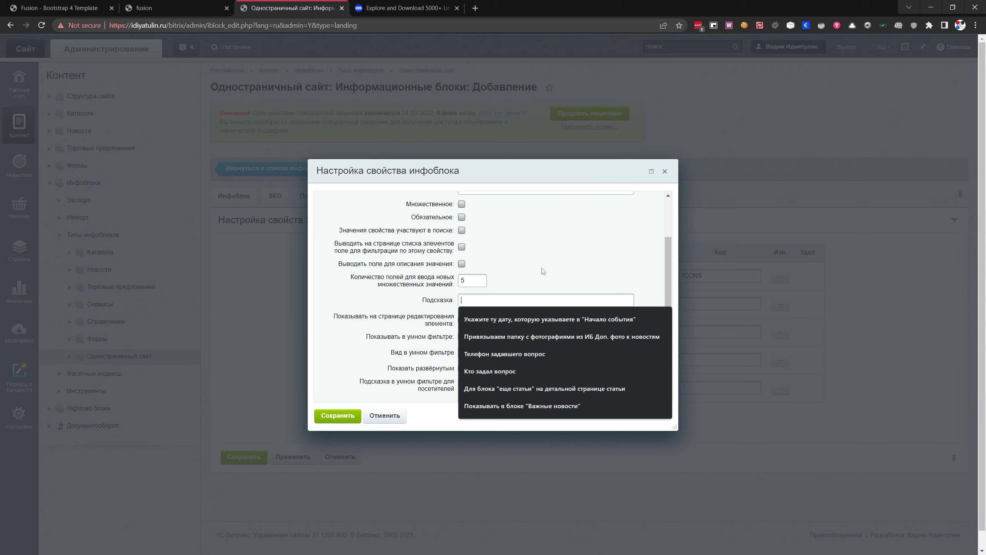
{"action": "type", "text": "sdf"}
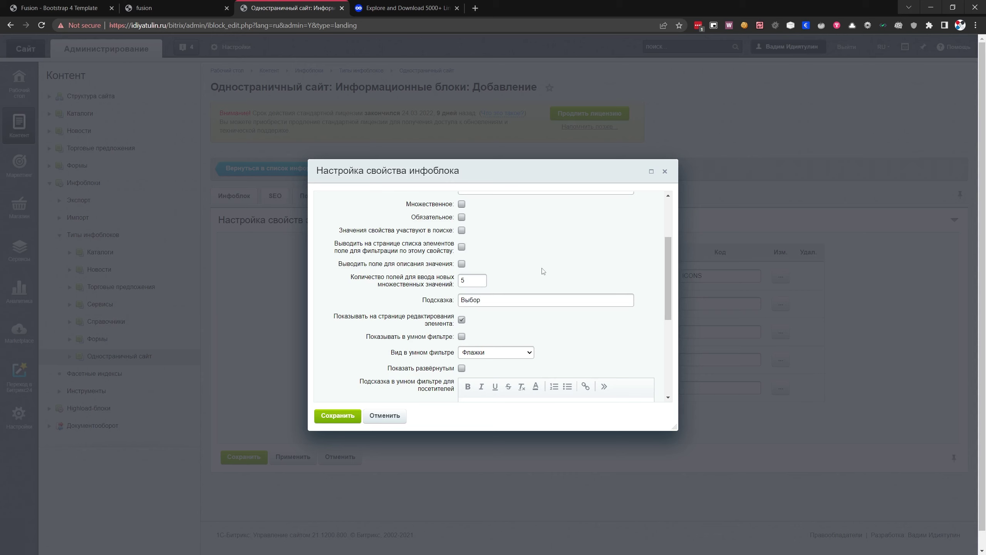
{"action": "key", "text": "ctrl+v"}
{"action": "type", "text": "на сайте"}
{"action": "type", "text": "к"}
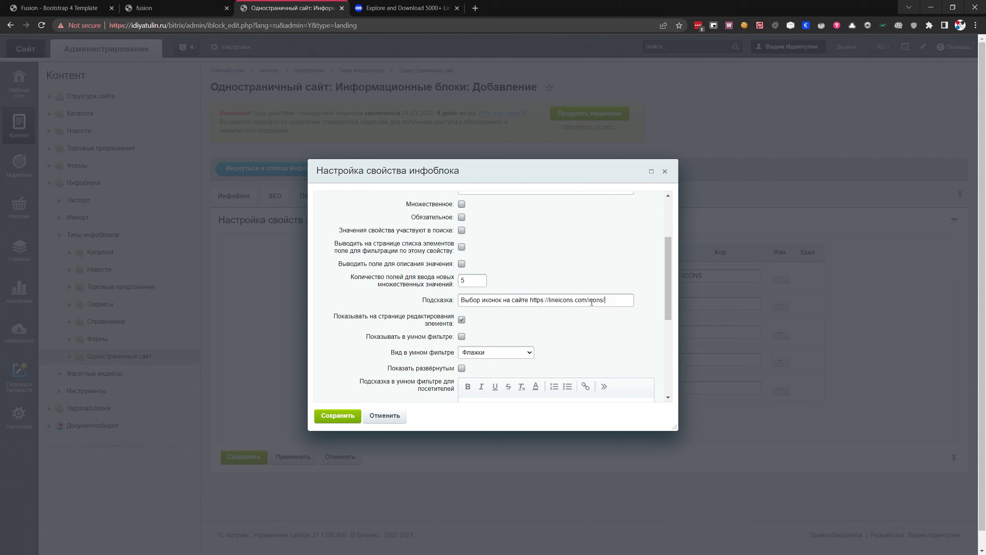
{"action": "scroll", "coordinate": [441, 279], "scroll_direction": "down", "scroll_amount": 1}
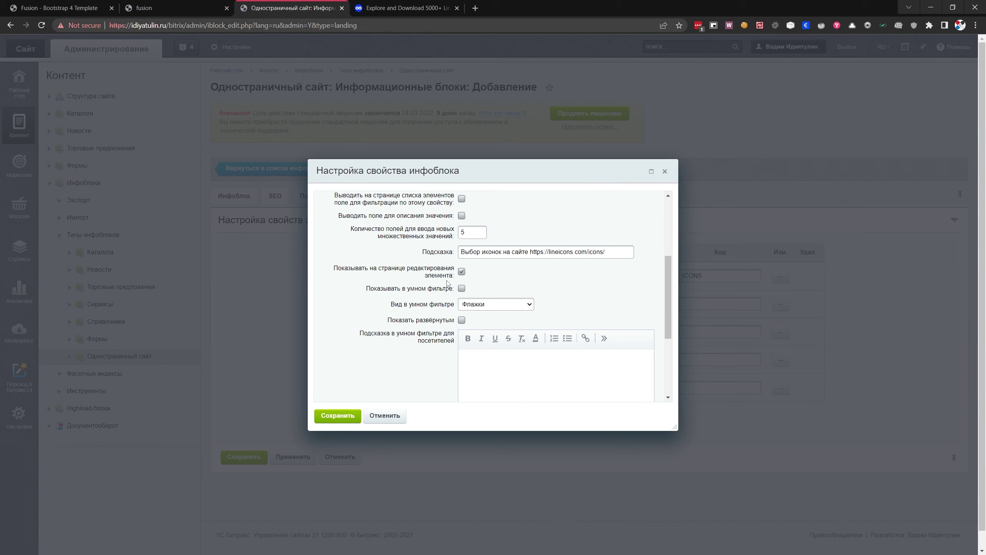
{"action": "scroll", "coordinate": [419, 294], "scroll_direction": "down", "scroll_amount": 3}
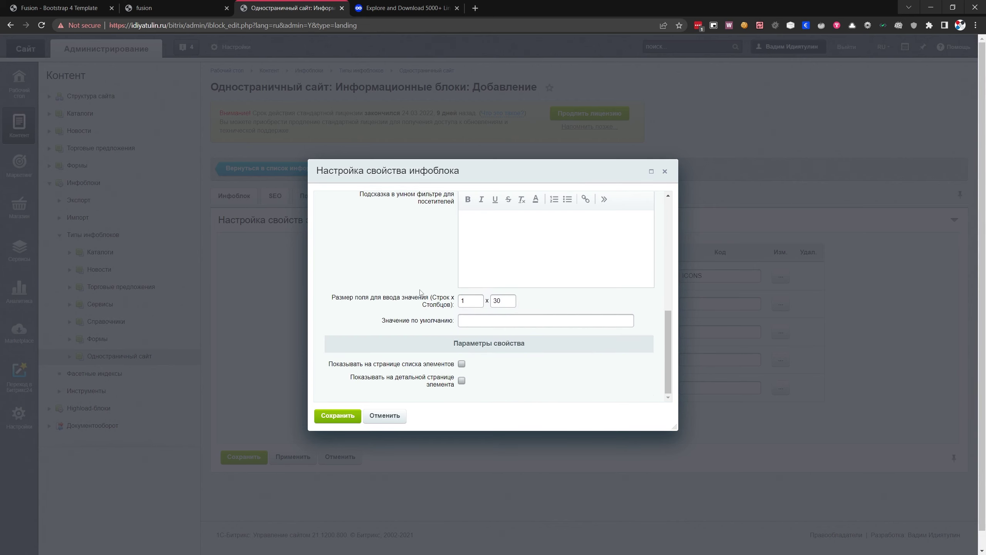
{"action": "left_click", "coordinate": [342, 415]}
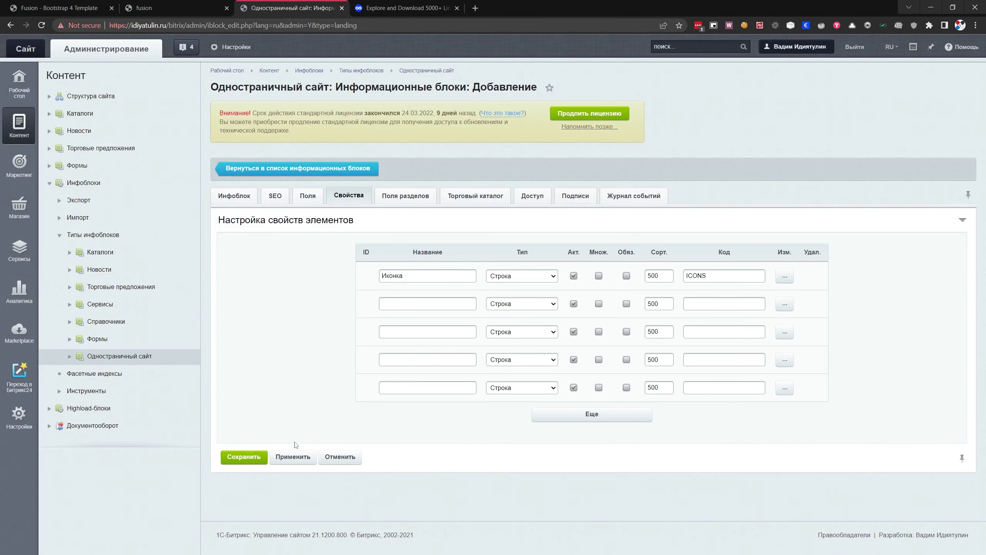
- Look over the section fields and trade catalog settings, and set the default access for all users to "Чтение"
{"action": "left_click", "coordinate": [406, 195]}
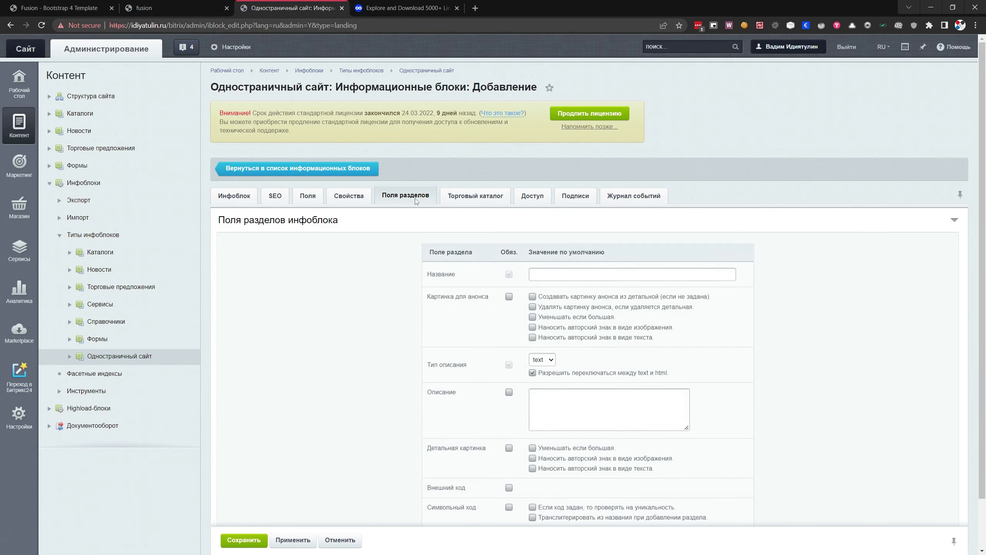
{"action": "left_click", "coordinate": [463, 200]}
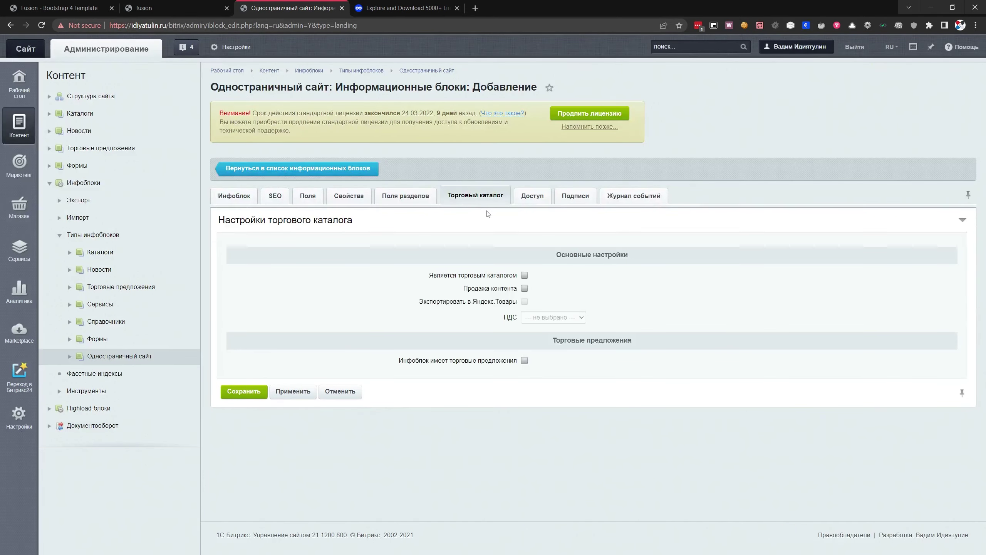
{"action": "left_click", "coordinate": [532, 196]}
{"action": "scroll", "coordinate": [510, 251], "scroll_direction": "down", "scroll_amount": 1}
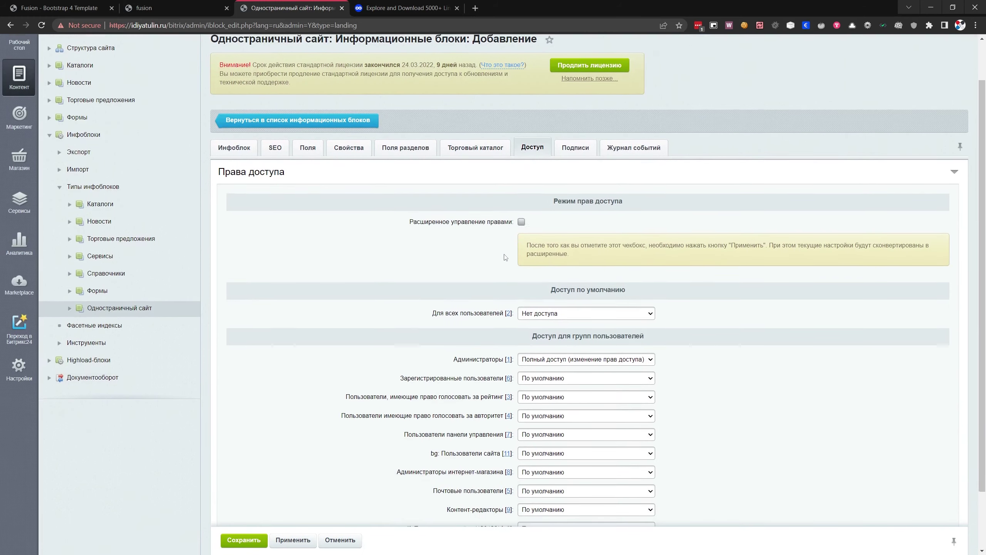
{"action": "scroll", "coordinate": [513, 281], "scroll_direction": "up", "scroll_amount": 1}
{"action": "scroll", "coordinate": [519, 304], "scroll_direction": "down", "scroll_amount": 2}
{"action": "scroll", "coordinate": [533, 313], "scroll_direction": "up", "scroll_amount": 1}
{"action": "left_click", "coordinate": [533, 312]}
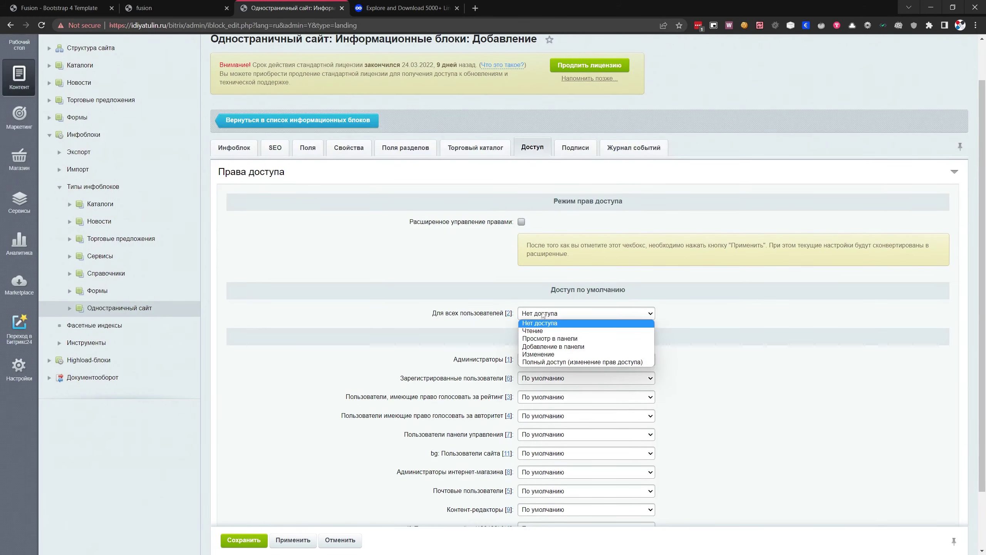
{"action": "left_click", "coordinate": [542, 334]}
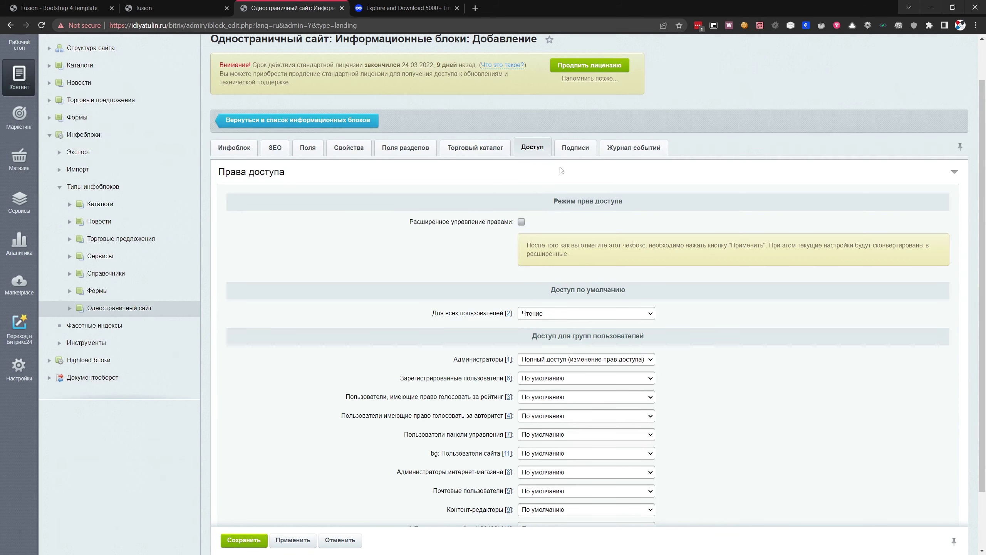
- In the infoblock's object captions, set the plural element caption to "Услуги" and the singular one to "Услуга"
{"action": "left_click", "coordinate": [571, 150]}
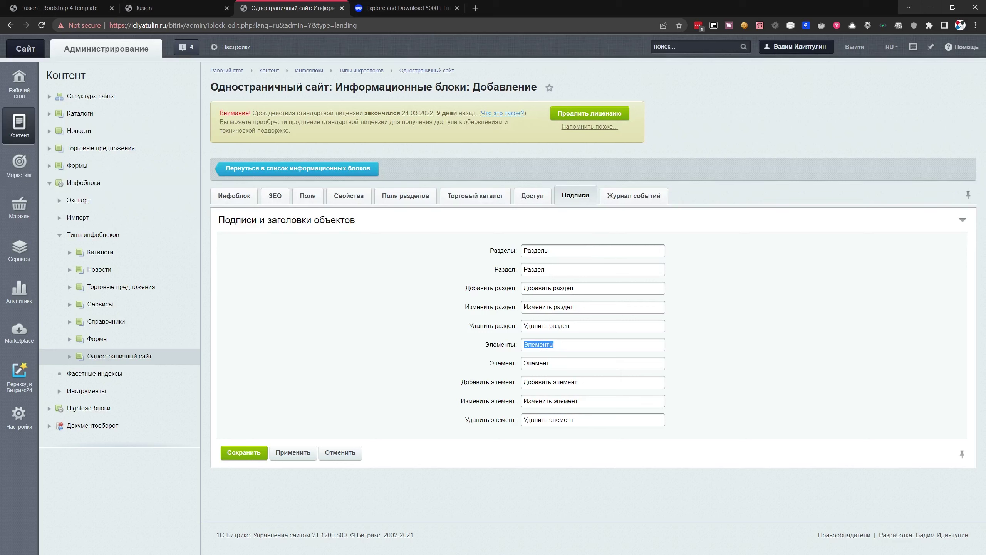
{"action": "double_click", "coordinate": [566, 343]}
{"action": "type", "text": "Услуги"}
{"action": "double_click", "coordinate": [539, 362]}
{"action": "type", "text": "Услуга"}
- Change the element action captions to "Добавить услугу", "Изменить услугу" and "Удалить услугу"
{"action": "double_click", "coordinate": [566, 381]}
{"action": "type", "text": "услугу"}
{"action": "double_click", "coordinate": [565, 381]}
{"action": "key", "text": "ctrl+c"}
{"action": "double_click", "coordinate": [565, 401]}
{"action": "key", "text": "ctrl+v"}
{"action": "double_click", "coordinate": [561, 420]}
{"action": "key", "text": "ctrl+v"}
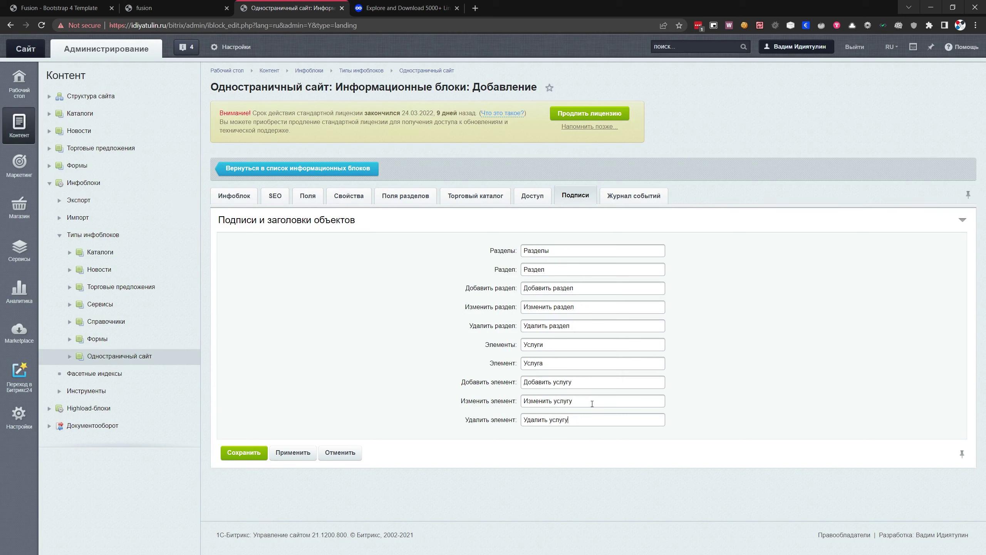
- Set the infoblock's viewing mode for sections and elements to "совместный" and try to save the infoblock
{"action": "left_click", "coordinate": [628, 196]}
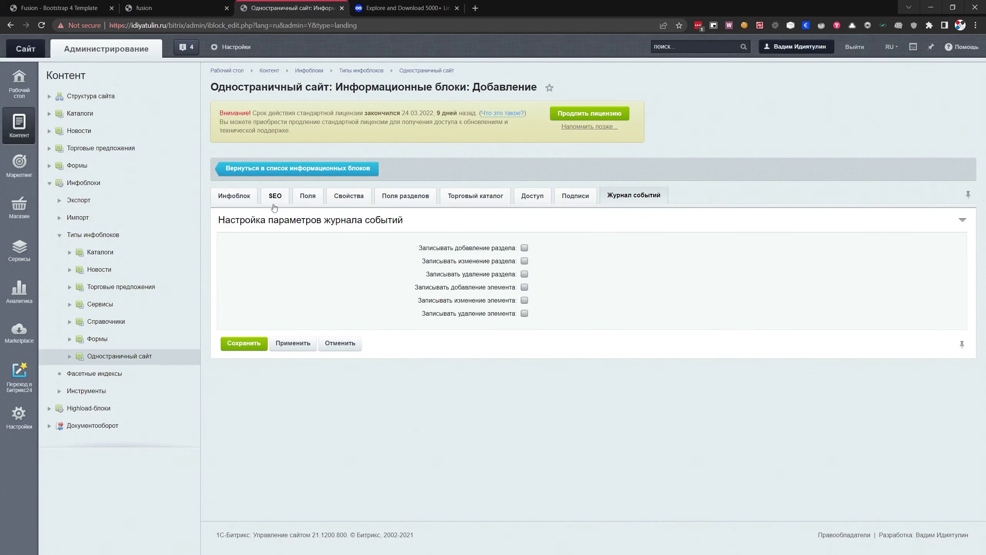
{"action": "left_click", "coordinate": [238, 198]}
{"action": "scroll", "coordinate": [372, 274], "scroll_direction": "down", "scroll_amount": 3}
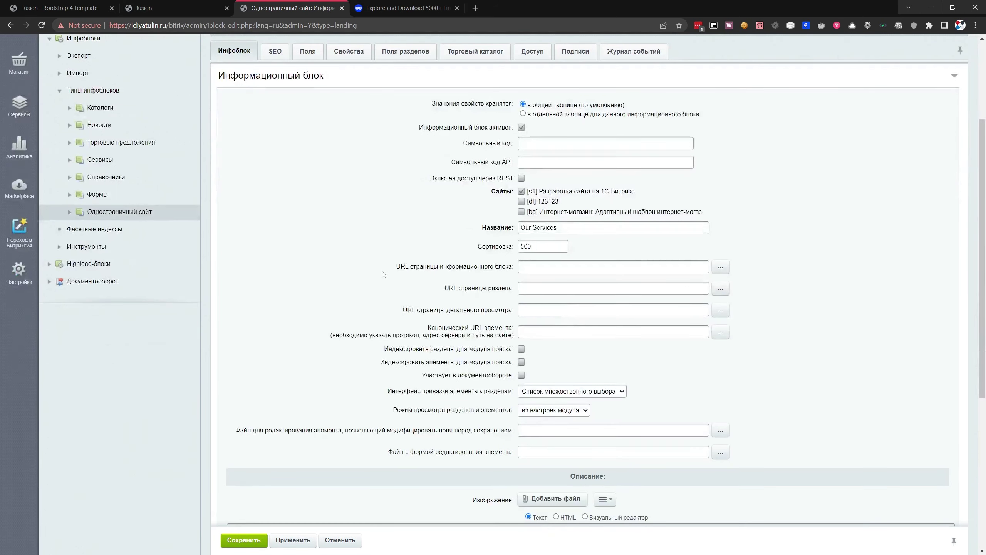
{"action": "left_click_drag", "start_coordinate": [412, 410], "coordinate": [486, 410]}
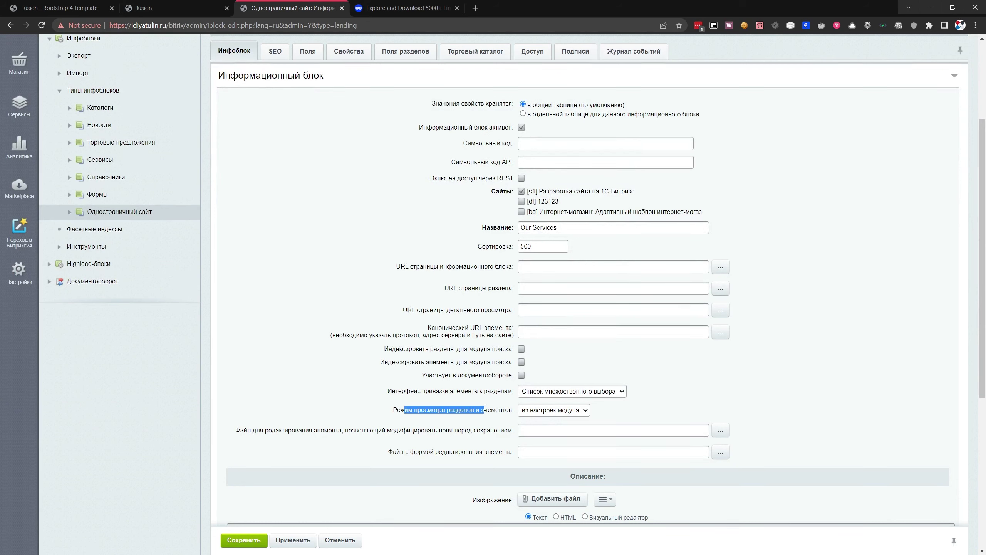
{"action": "left_click", "coordinate": [487, 410]}
{"action": "left_click", "coordinate": [551, 415]}
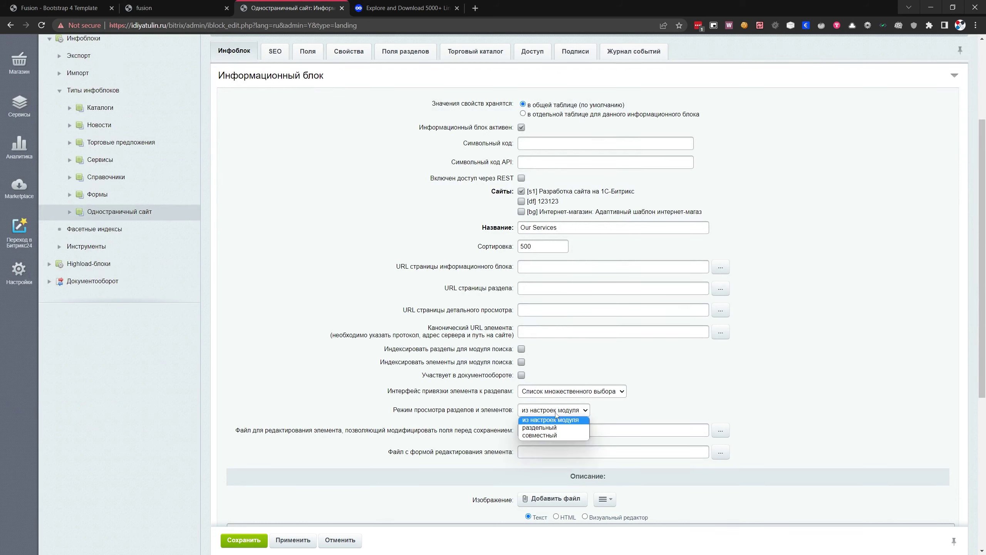
{"action": "left_click", "coordinate": [540, 435]}
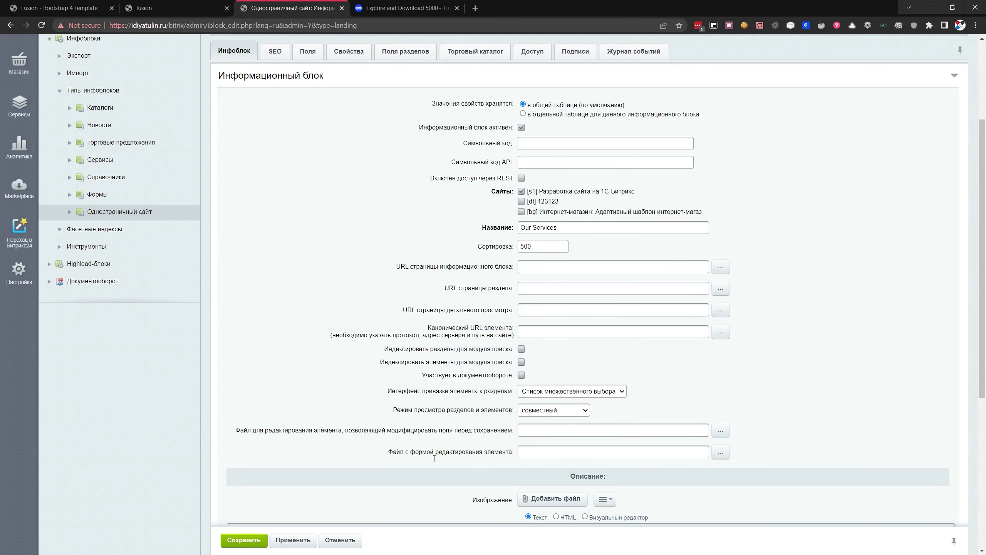
{"action": "left_click", "coordinate": [244, 540]}
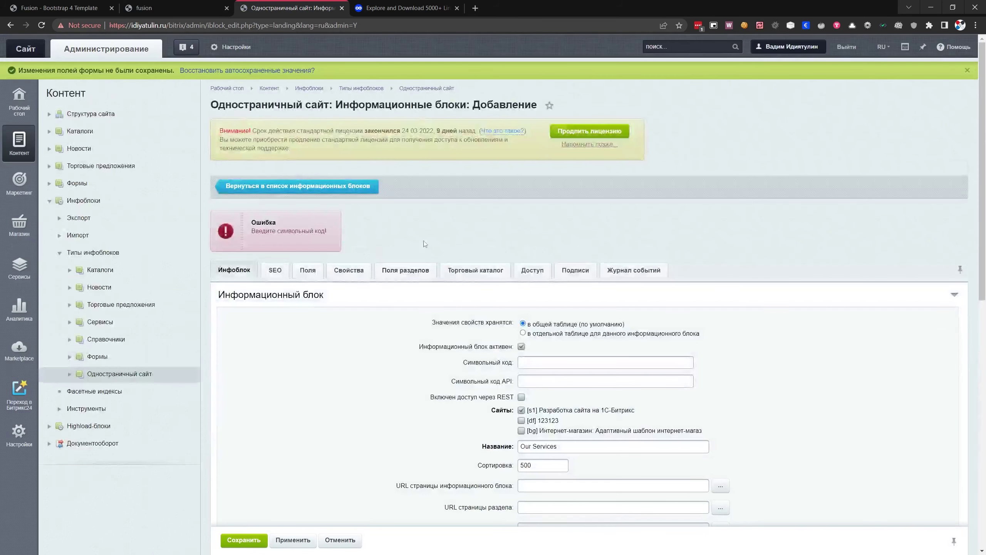
- Check the infoblock's property list and main settings to find which required symbolic code is missing
{"action": "scroll", "coordinate": [416, 217], "scroll_direction": "down", "scroll_amount": 3}
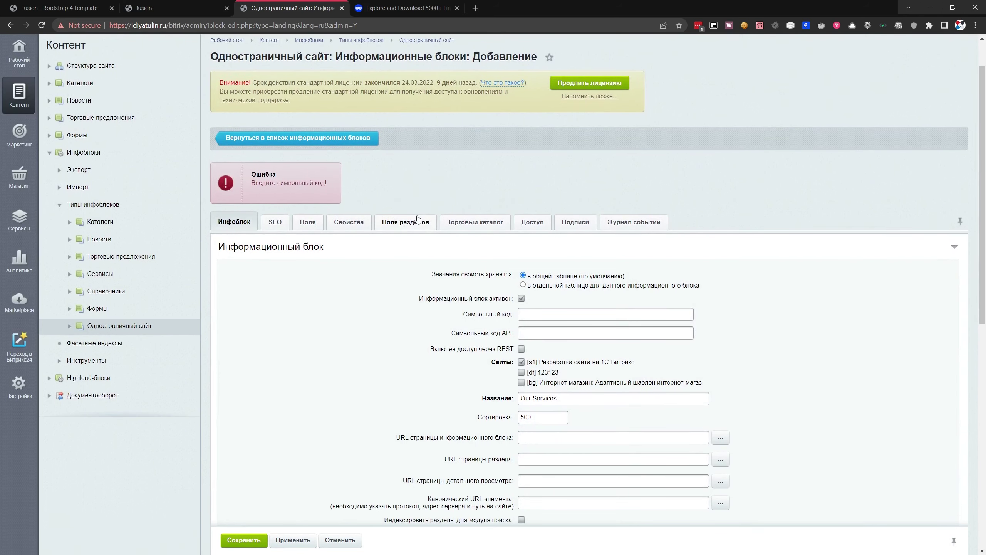
{"action": "scroll", "coordinate": [379, 251], "scroll_direction": "down", "scroll_amount": 2}
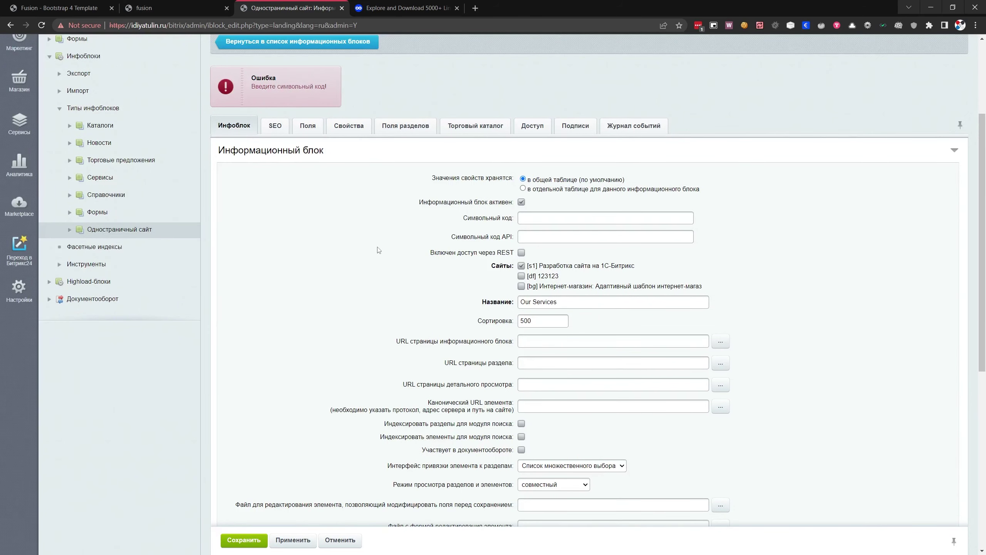
{"action": "left_click", "coordinate": [356, 130]}
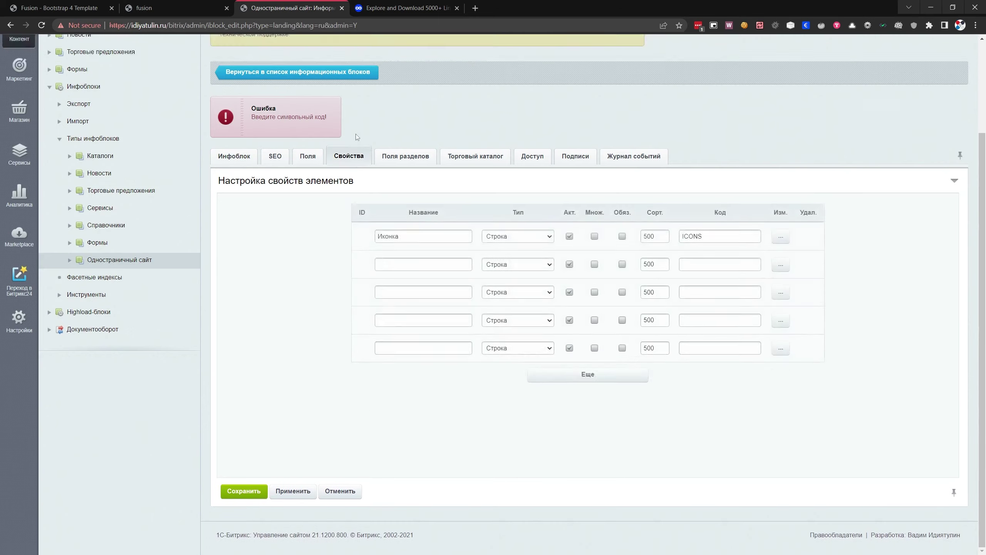
{"action": "scroll", "coordinate": [394, 179], "scroll_direction": "up", "scroll_amount": 3}
{"action": "left_click", "coordinate": [234, 230]}
{"action": "scroll", "coordinate": [275, 194], "scroll_direction": "down", "scroll_amount": 3}
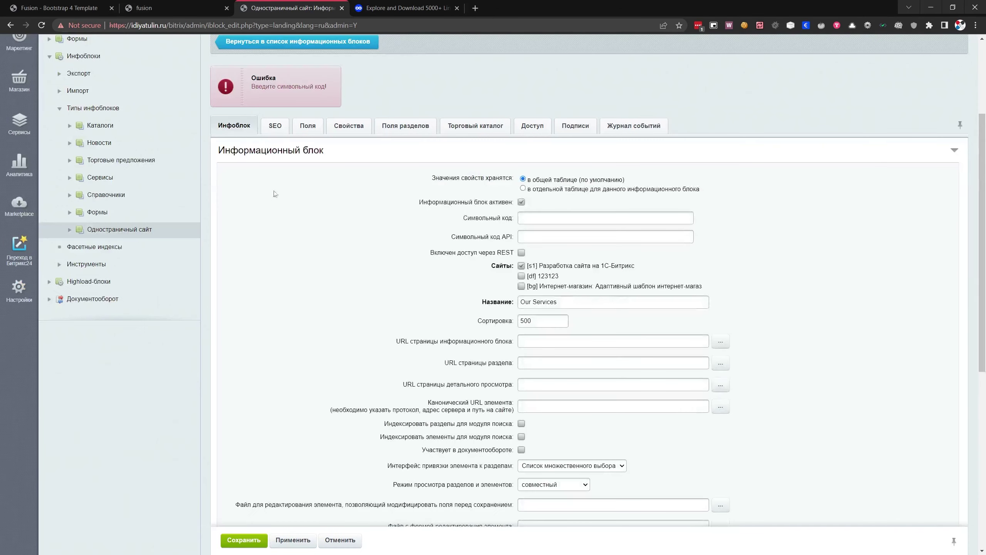
{"action": "left_click_drag", "start_coordinate": [260, 86], "coordinate": [324, 91]}
{"action": "left_click", "coordinate": [330, 101]}
{"action": "scroll", "coordinate": [499, 258], "scroll_direction": "up", "scroll_amount": 3}
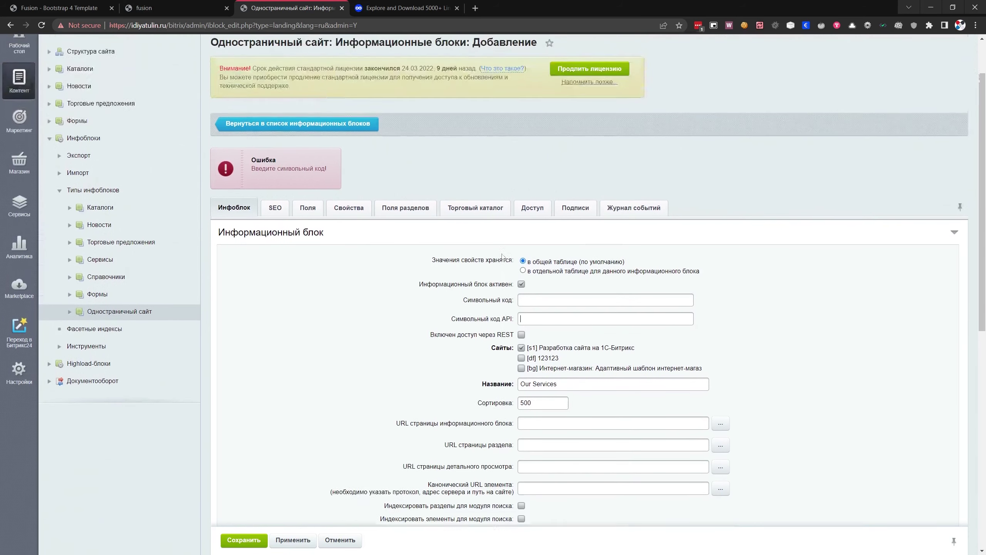
- Set the infoblock's symbolic code to services and save the infoblock
{"action": "left_click", "coordinate": [559, 315]}
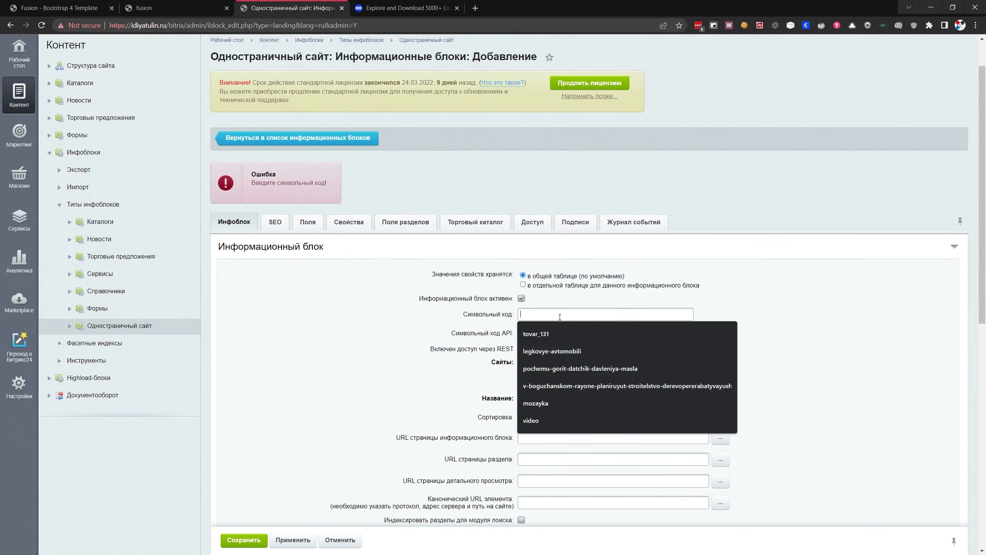
{"action": "left_click", "coordinate": [430, 321]}
{"action": "left_click", "coordinate": [531, 315]}
{"action": "type", "text": "фыр"}
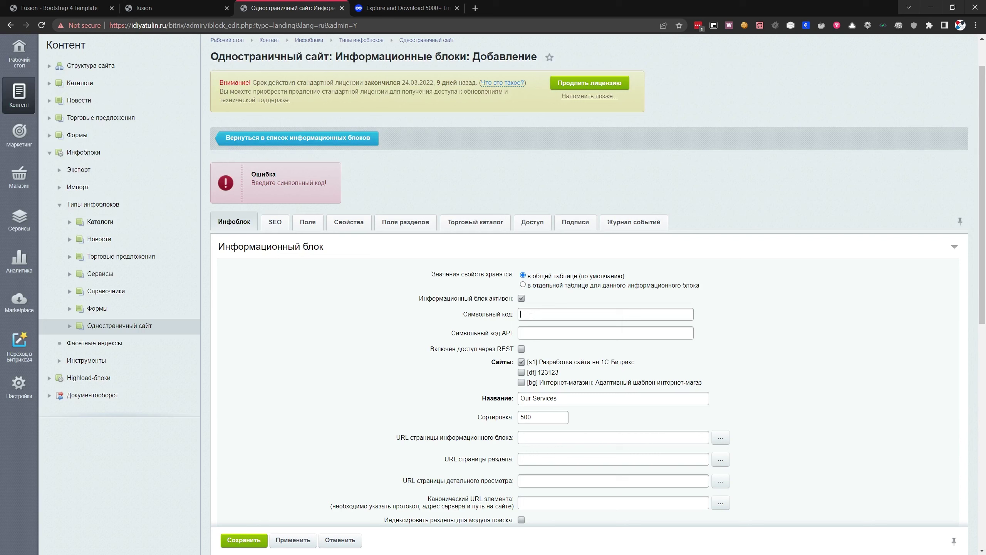
{"action": "type", "text": "services"}
{"action": "left_click_drag", "start_coordinate": [462, 316], "coordinate": [513, 315]}
{"action": "left_click", "coordinate": [514, 316]}
{"action": "double_click", "coordinate": [544, 318]}
{"action": "left_click", "coordinate": [543, 319]}
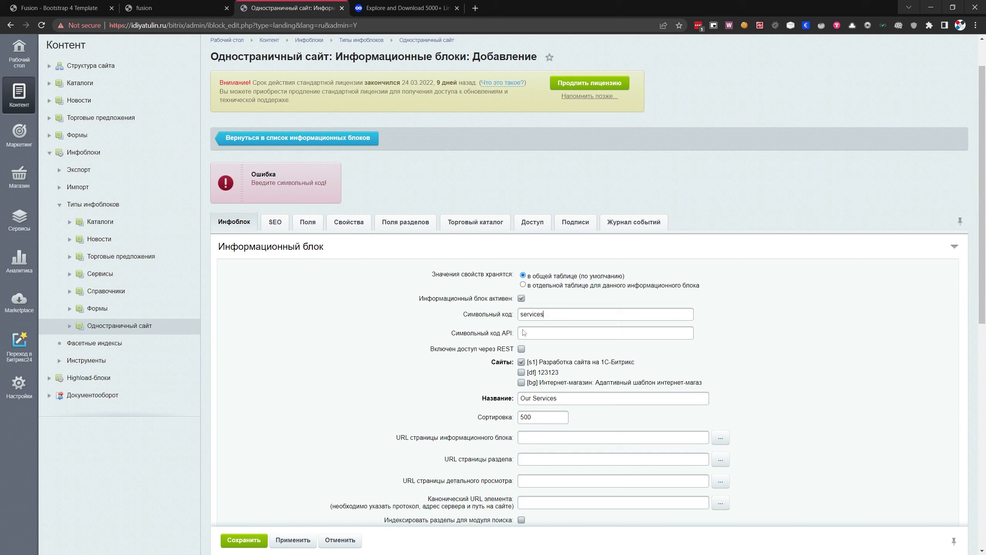
{"action": "left_click", "coordinate": [257, 540]}
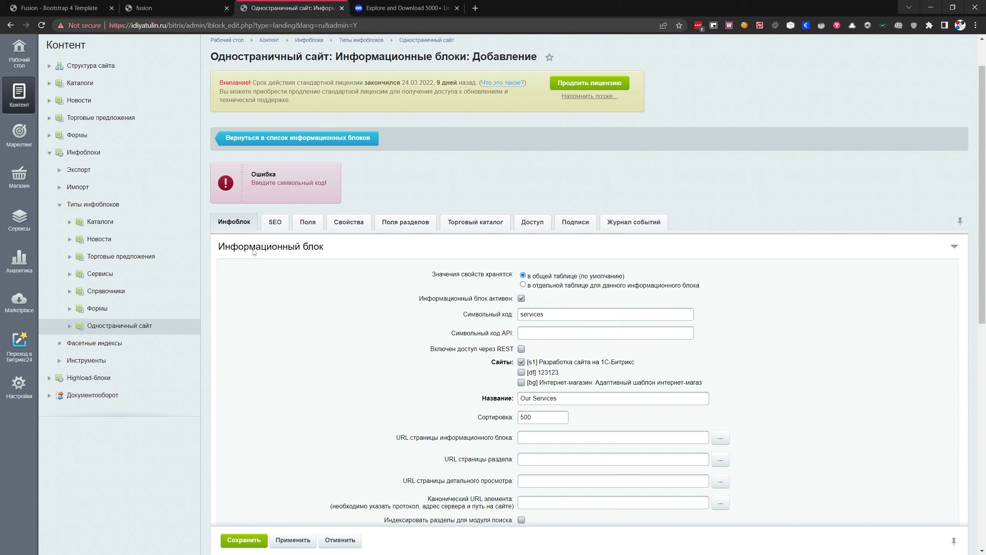
{"action": "left_click", "coordinate": [246, 540]}
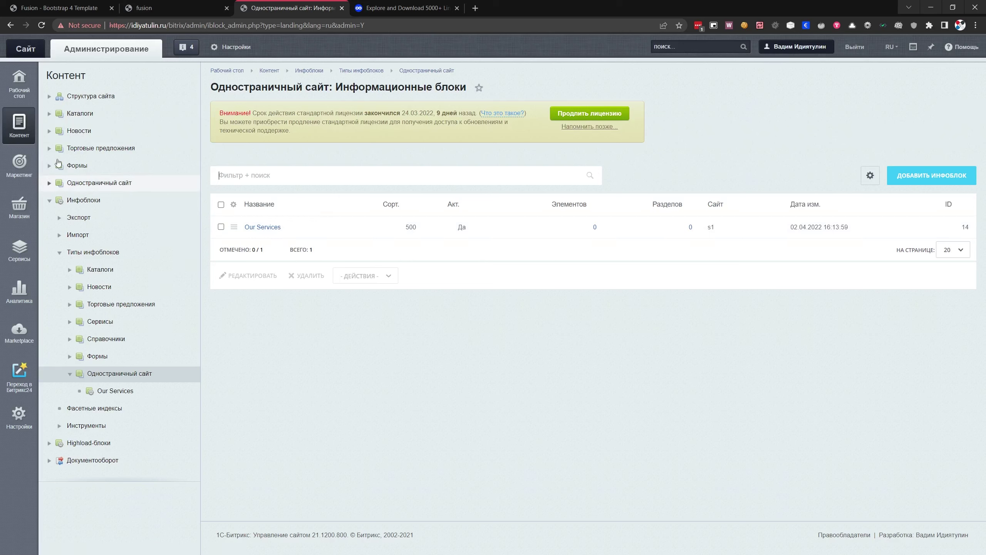
- Open the Our Services infoblock in the "Одностраничный сайт" content section and start adding a new service
{"action": "left_click", "coordinate": [49, 200]}
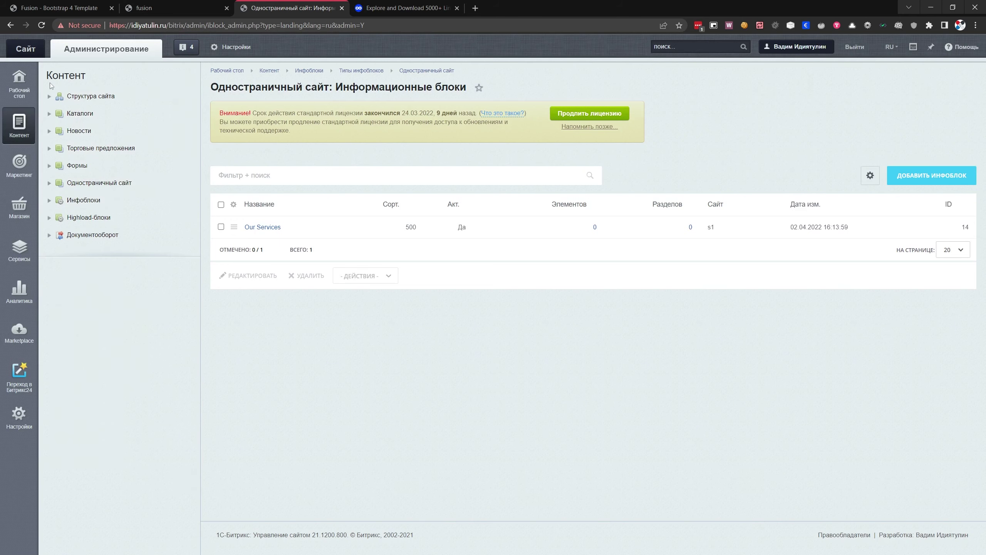
{"action": "left_click", "coordinate": [61, 205]}
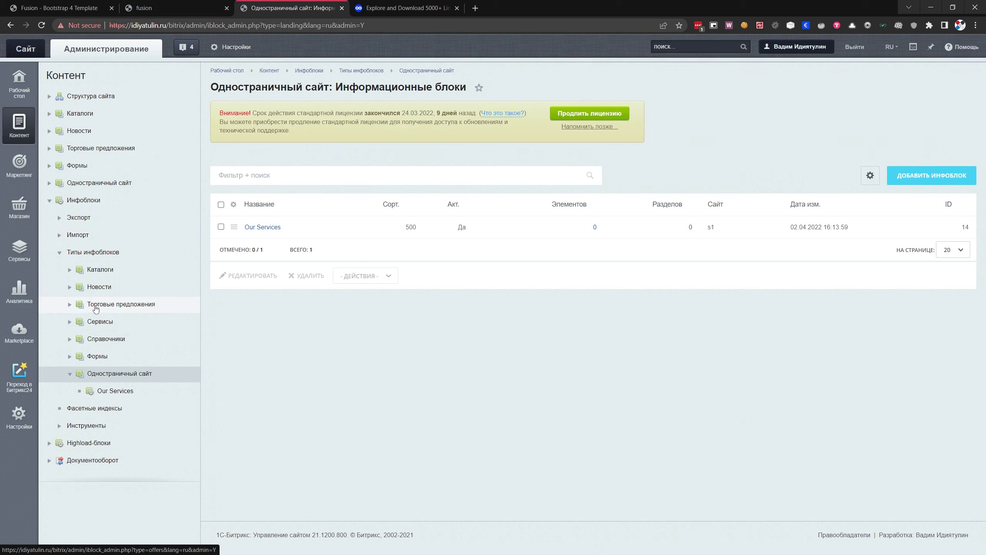
{"action": "left_click", "coordinate": [49, 200]}
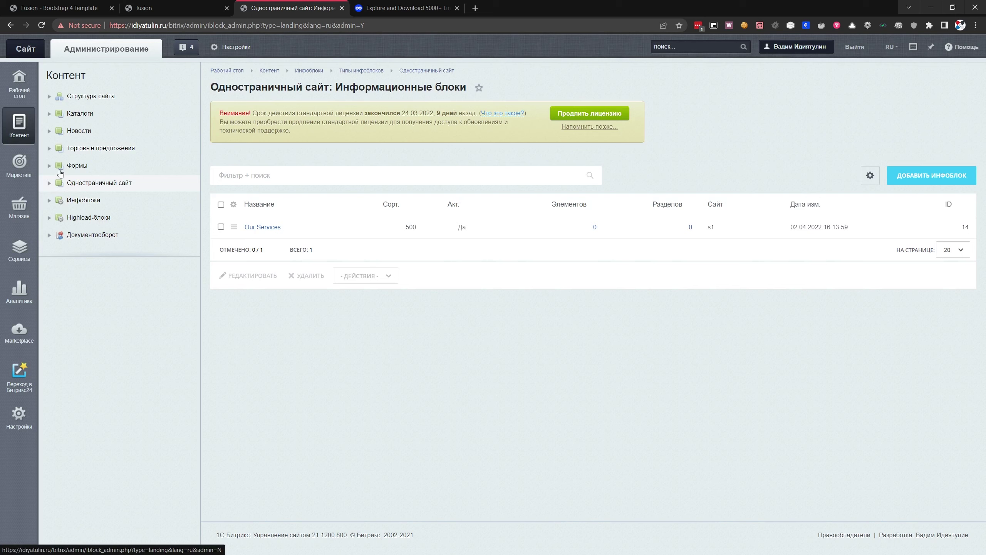
{"action": "left_click", "coordinate": [49, 183]}
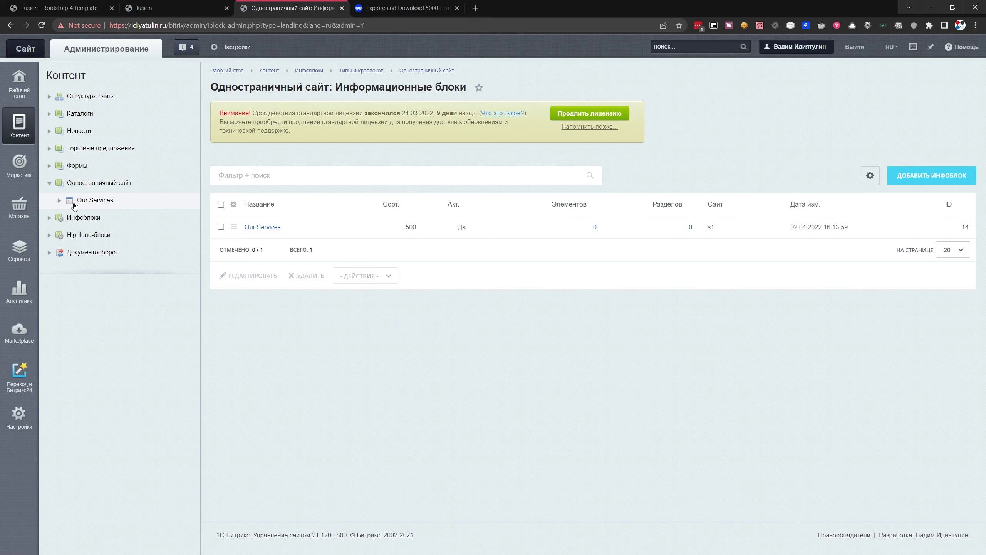
{"action": "left_click", "coordinate": [59, 201]}
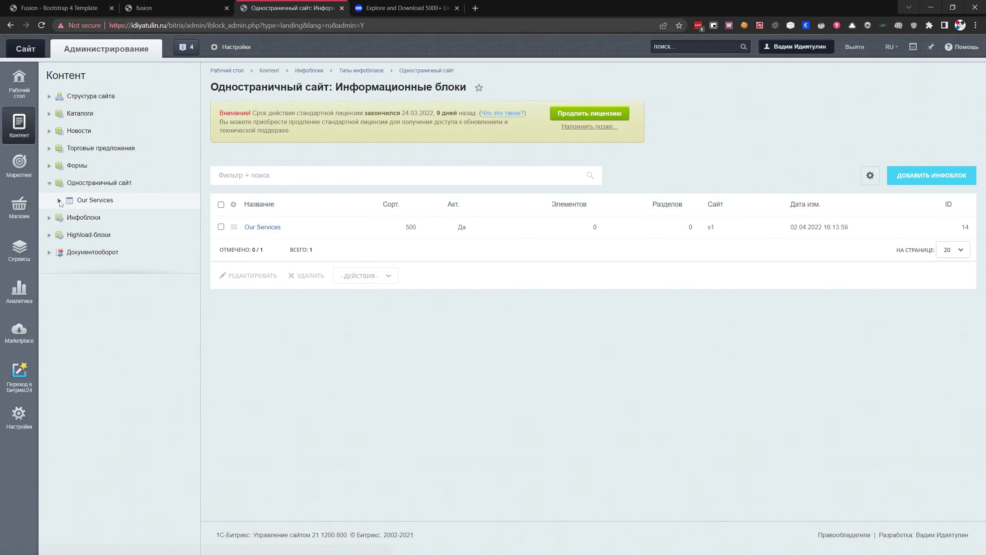
{"action": "left_click", "coordinate": [87, 200]}
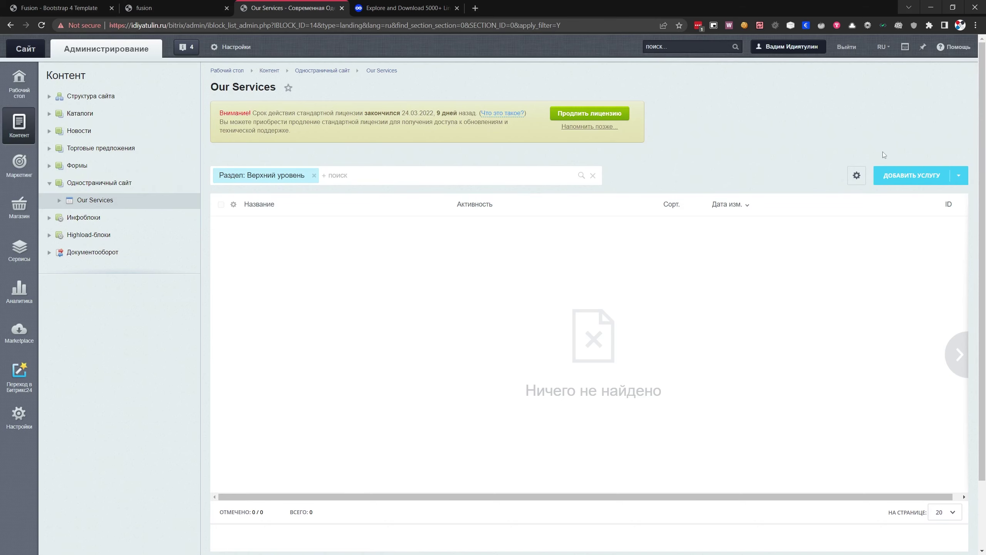
{"action": "left_click", "coordinate": [903, 174]}
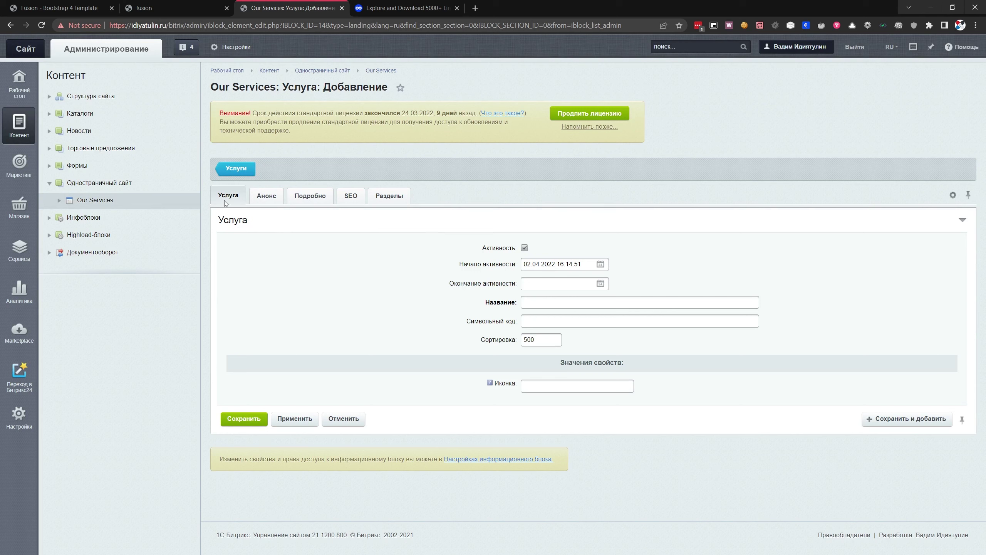
- Examine the new service form's announcement, details, SEO and sections pages, and its activity start date
{"action": "left_click", "coordinate": [264, 200]}
{"action": "left_click", "coordinate": [314, 199]}
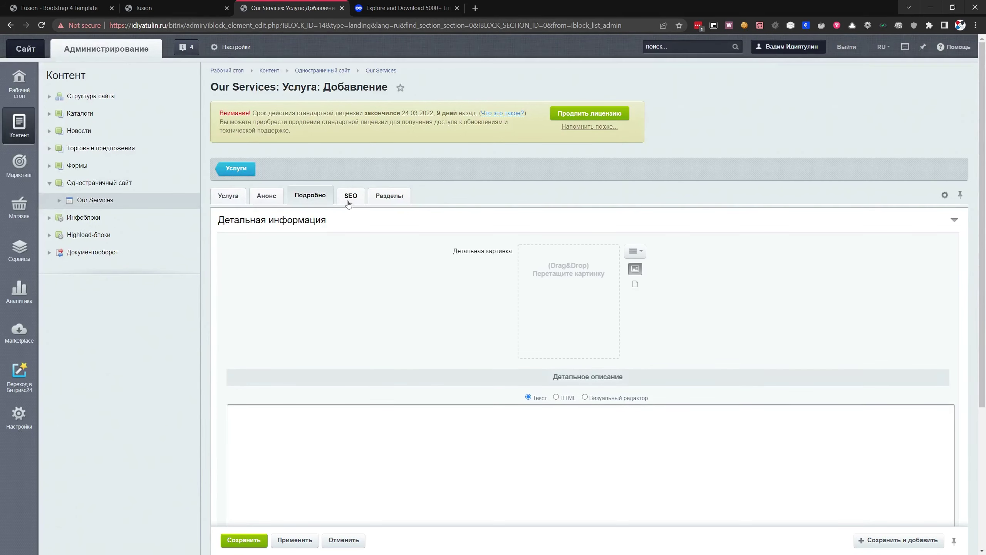
{"action": "left_click", "coordinate": [351, 196]}
{"action": "left_click", "coordinate": [388, 196]}
{"action": "left_click", "coordinate": [254, 199]}
{"action": "left_click", "coordinate": [239, 197]}
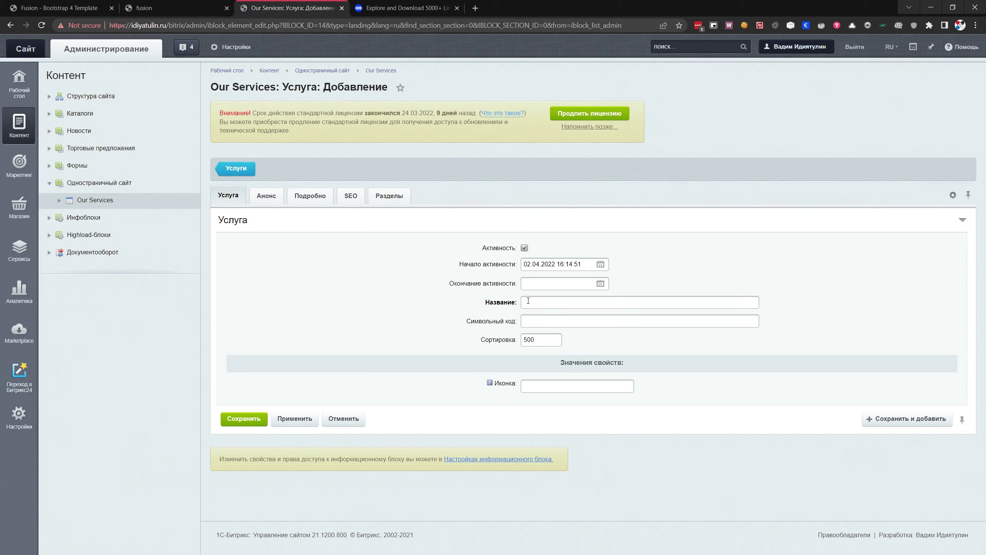
{"action": "left_click_drag", "start_coordinate": [581, 263], "coordinate": [500, 273]}
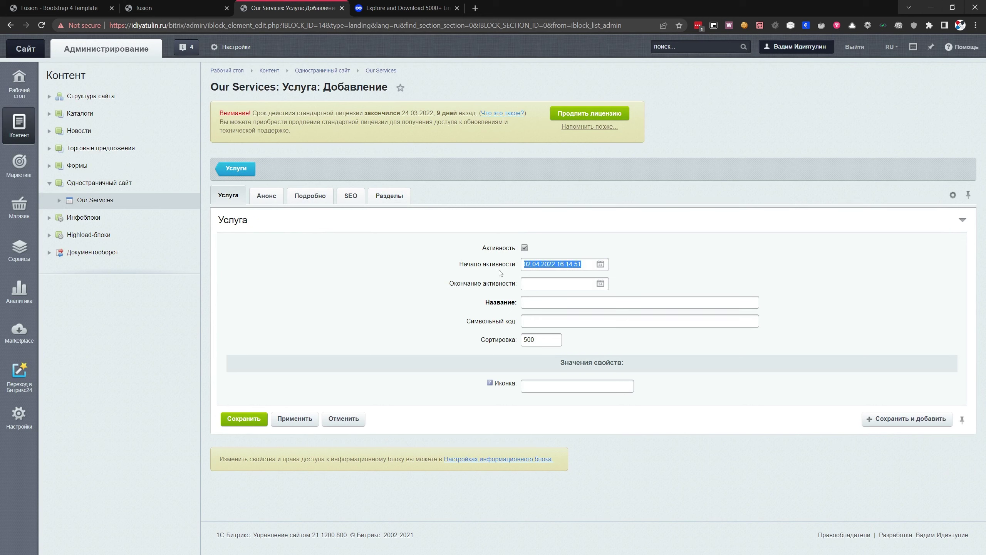
{"action": "left_click", "coordinate": [474, 274]}
{"action": "left_click_drag", "start_coordinate": [584, 264], "coordinate": [524, 264]}
{"action": "left_click", "coordinate": [544, 264]}
- Name the new service EASY TO USED, copying the title from the first service card on the fusion page
{"action": "left_click", "coordinate": [540, 303]}
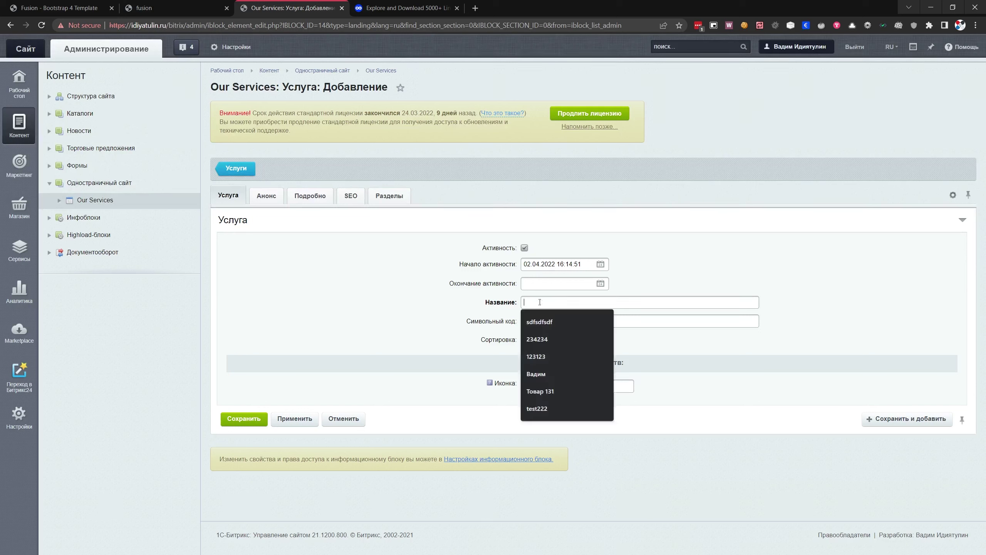
{"action": "left_click", "coordinate": [180, 3]}
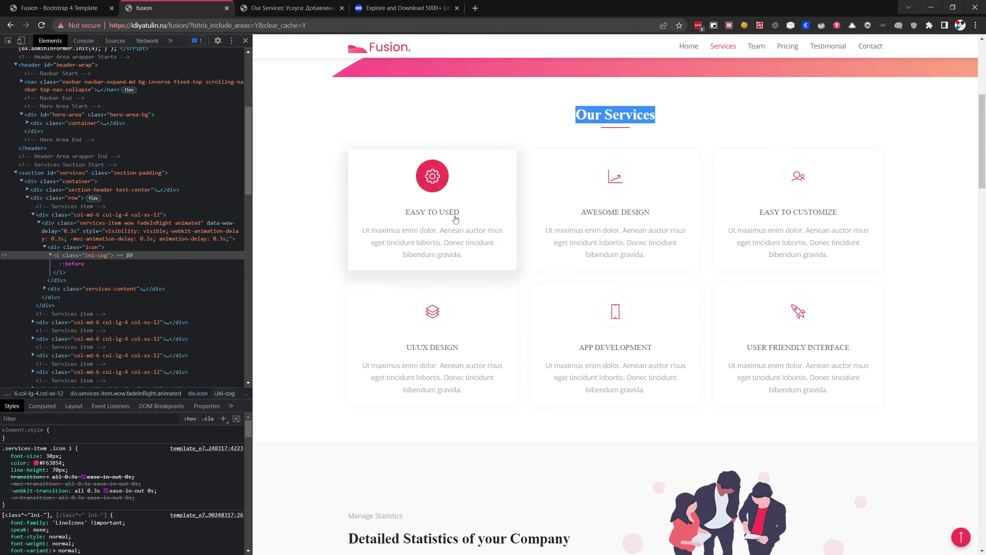
{"action": "left_click_drag", "start_coordinate": [471, 216], "coordinate": [391, 217]}
{"action": "key", "text": "ctrl+c"}
{"action": "left_click", "coordinate": [85, 3]}
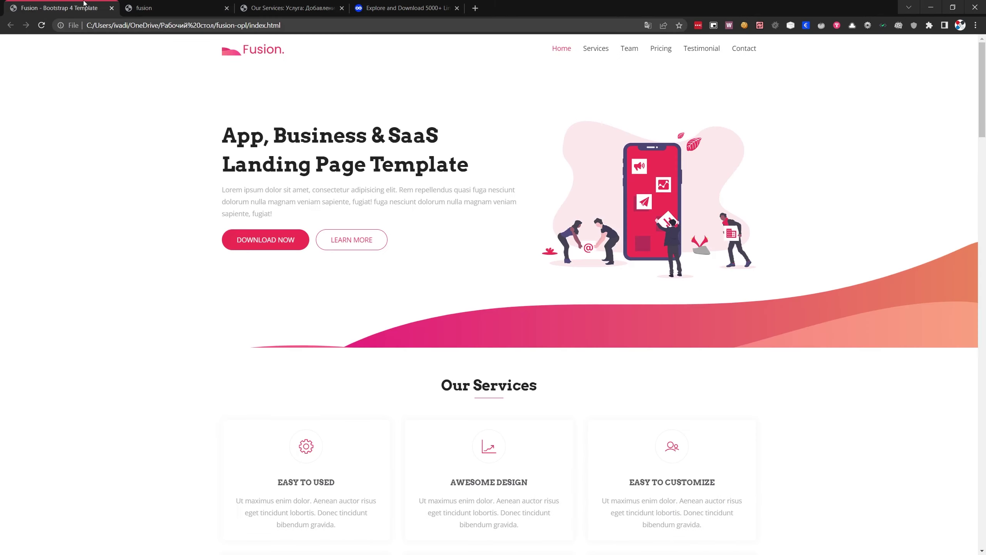
{"action": "left_click", "coordinate": [285, 3]}
{"action": "left_click", "coordinate": [548, 302]}
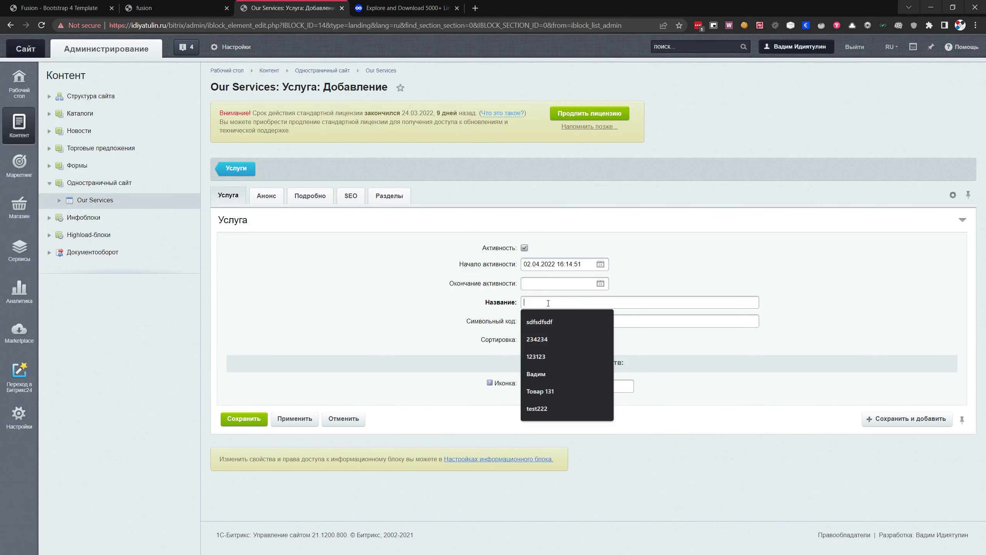
{"action": "key", "text": "ctrl+v"}
- Copy the "Ut maximus enim dolor…" text from the original template's Easy to Used card into the service's announcement description
{"action": "left_click", "coordinate": [77, 3]}
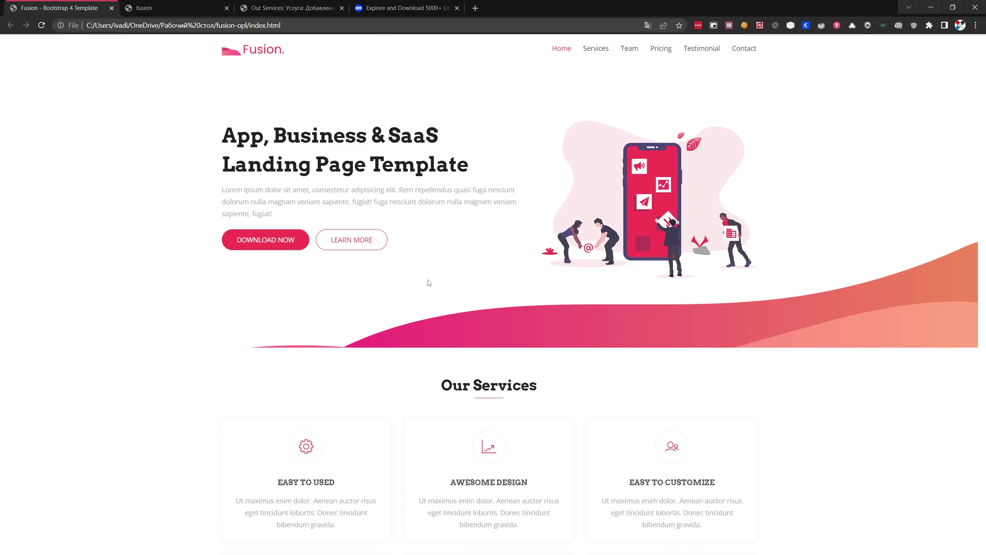
{"action": "scroll", "coordinate": [336, 330], "scroll_direction": "down", "scroll_amount": 3}
{"action": "left_click_drag", "start_coordinate": [350, 384], "coordinate": [225, 360]}
{"action": "key", "text": "ctrl+c"}
{"action": "left_click", "coordinate": [194, 8]}
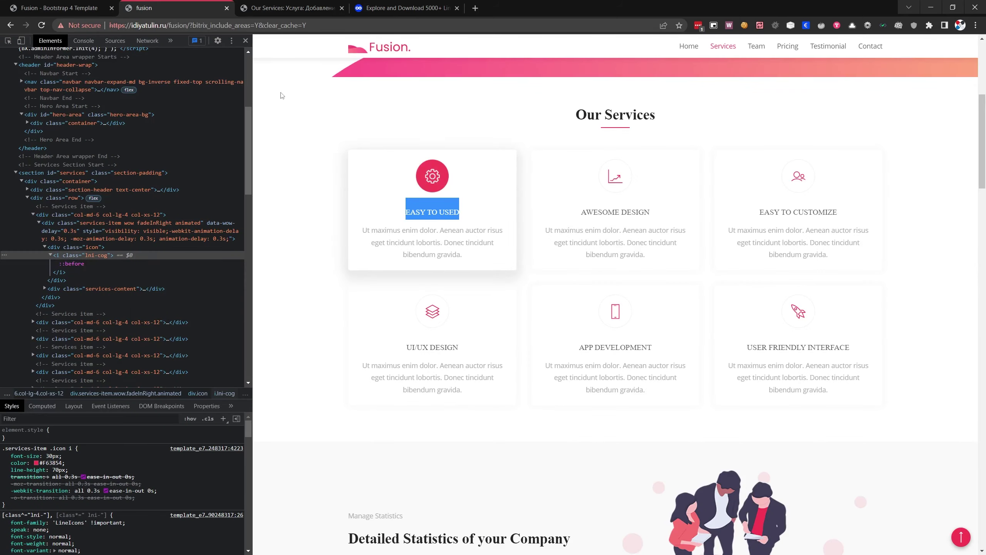
{"action": "left_click_drag", "start_coordinate": [308, 3], "coordinate": [183, 7]}
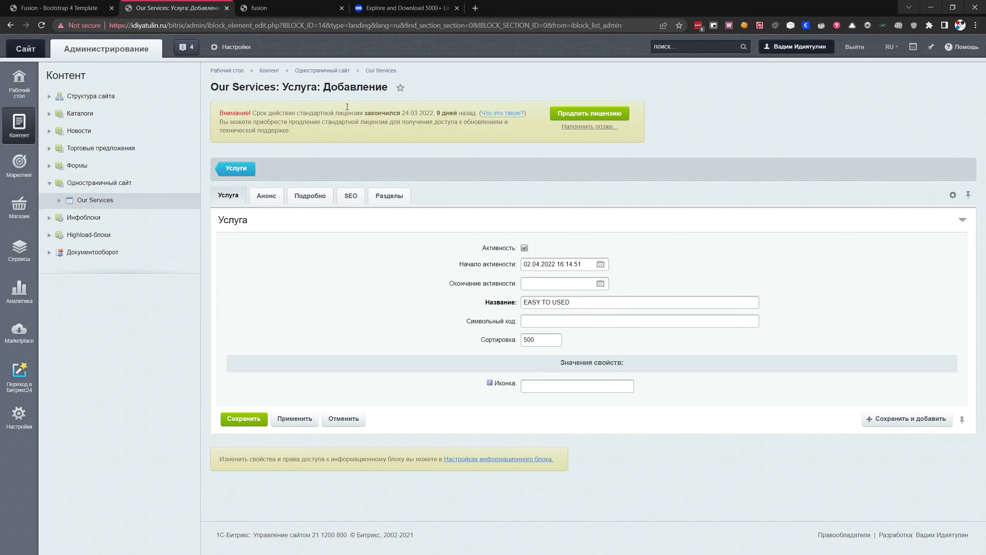
{"action": "left_click", "coordinate": [544, 317]}
{"action": "left_click", "coordinate": [266, 196]}
{"action": "scroll", "coordinate": [335, 256], "scroll_direction": "down", "scroll_amount": 2}
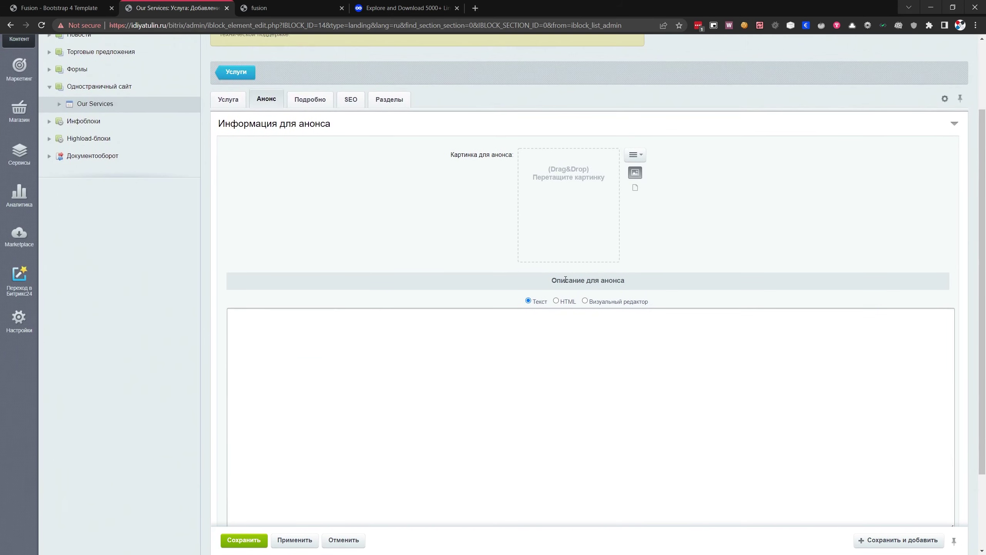
{"action": "left_click", "coordinate": [486, 330]}
{"action": "key", "text": "ctrl+v"}
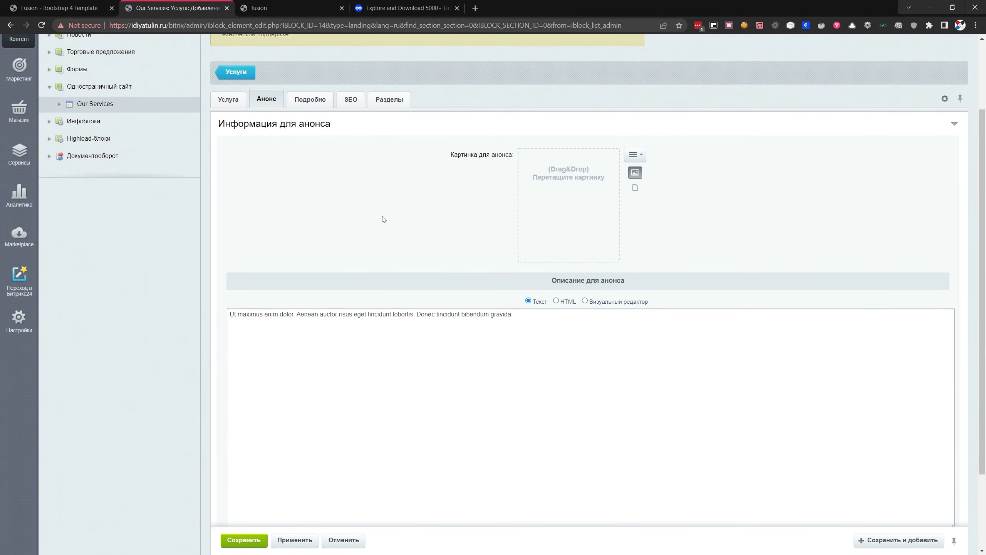
- Inspect the gear icon of the Easy to Used card in the original template and expand its element in the markup
{"action": "scroll", "coordinate": [344, 184], "scroll_direction": "up", "scroll_amount": 2}
{"action": "left_click", "coordinate": [228, 195]}
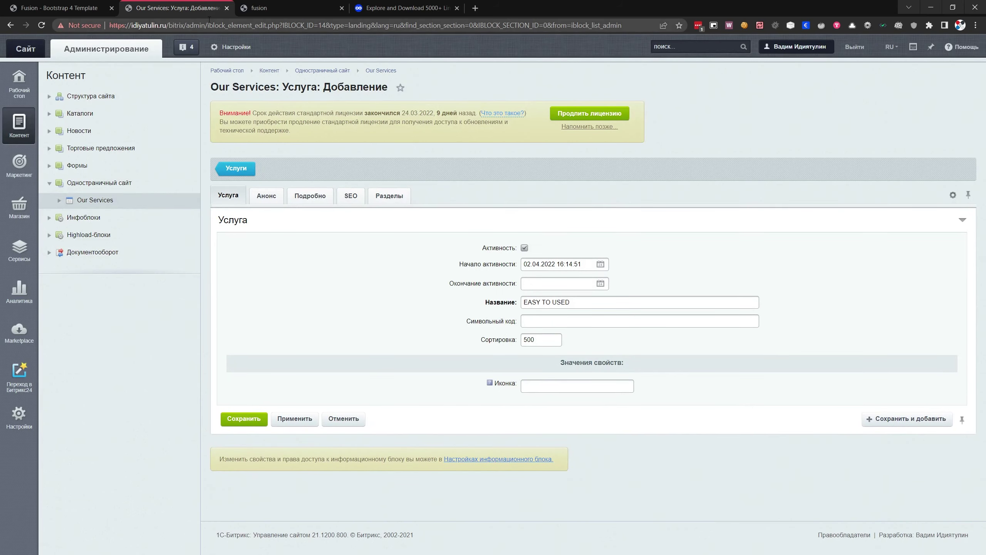
{"action": "left_click", "coordinate": [429, 5]}
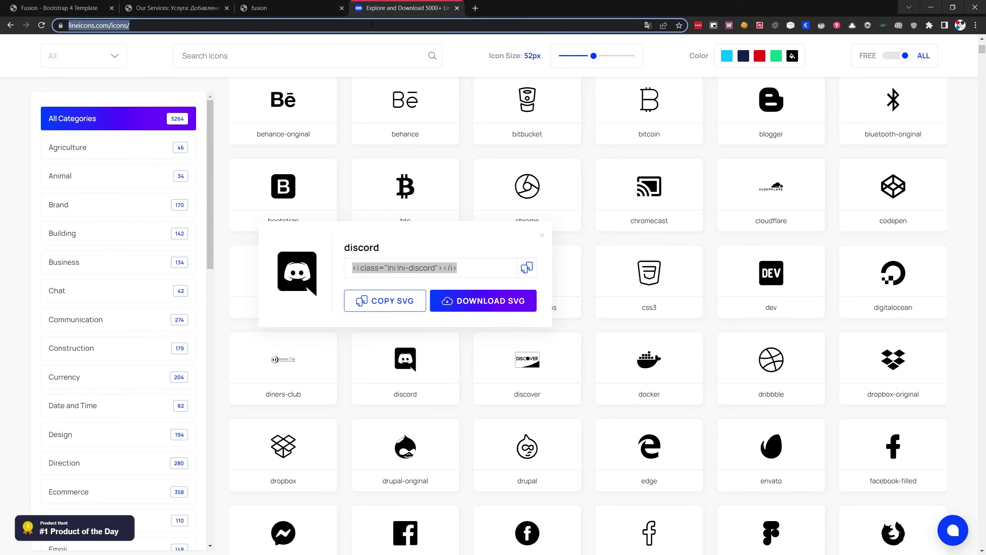
{"action": "left_click", "coordinate": [88, 8]}
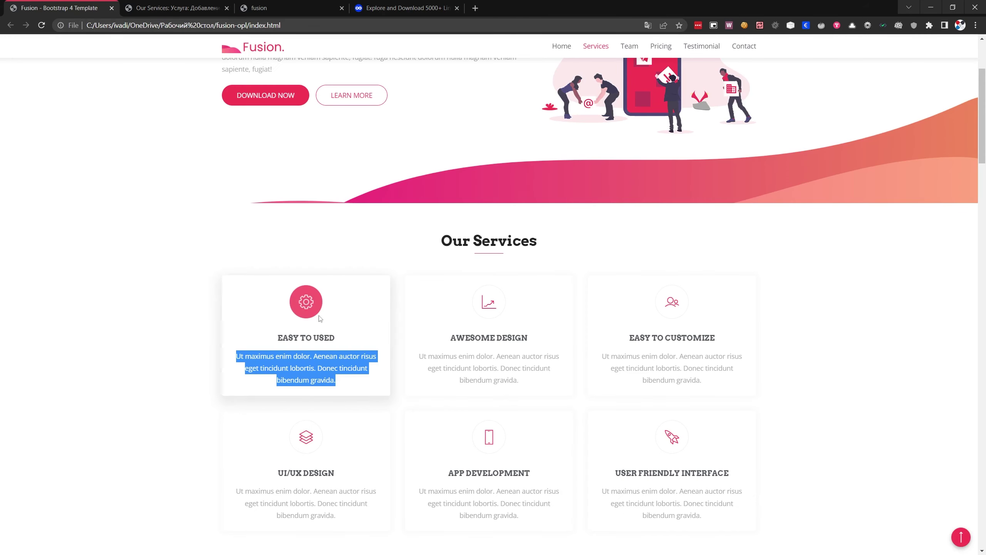
{"action": "right_click", "coordinate": [307, 302]}
{"action": "left_click", "coordinate": [350, 482]}
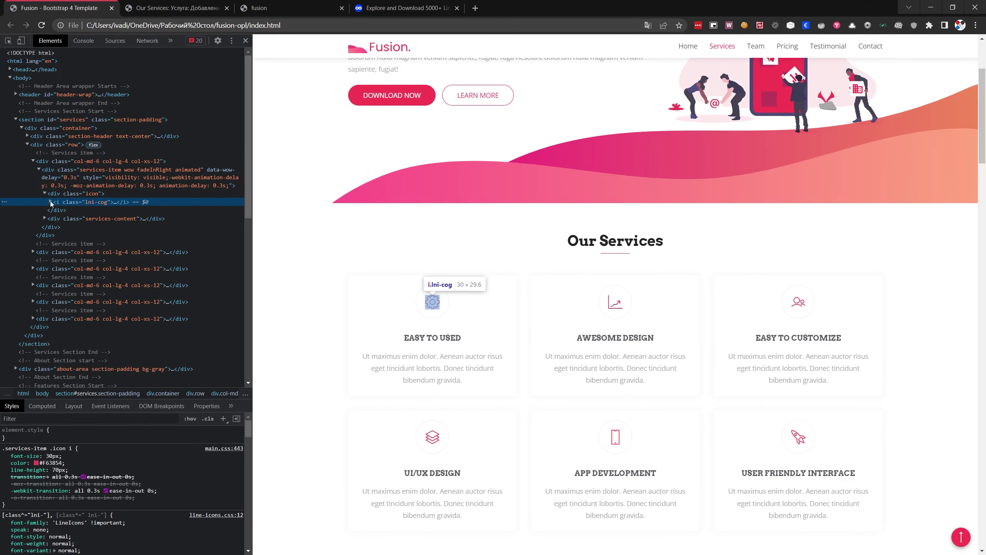
{"action": "left_click", "coordinate": [50, 202]}
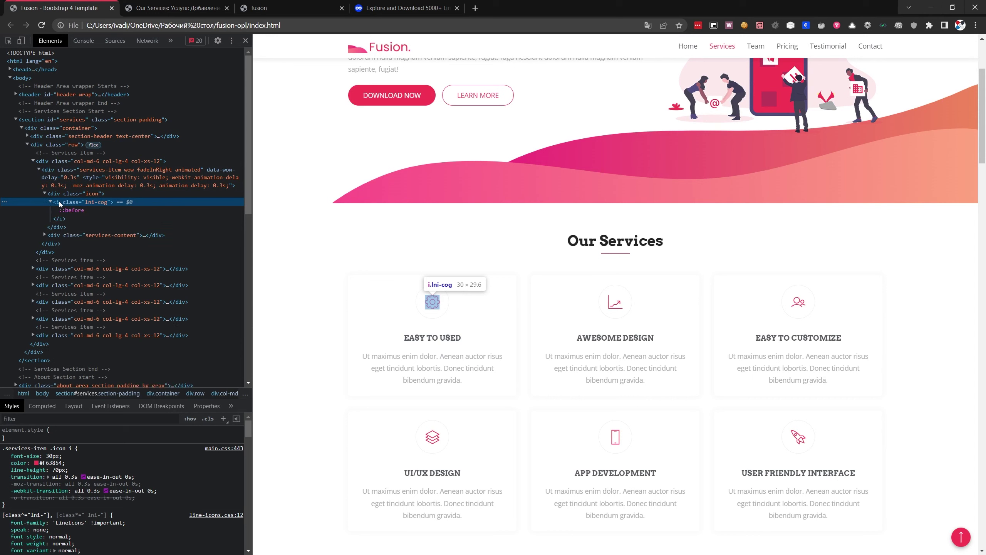
- Copy the gear icon element's outer HTML, <i class="lni-cog"></i>, into the service's Иконка property
{"action": "right_click", "coordinate": [60, 203]}
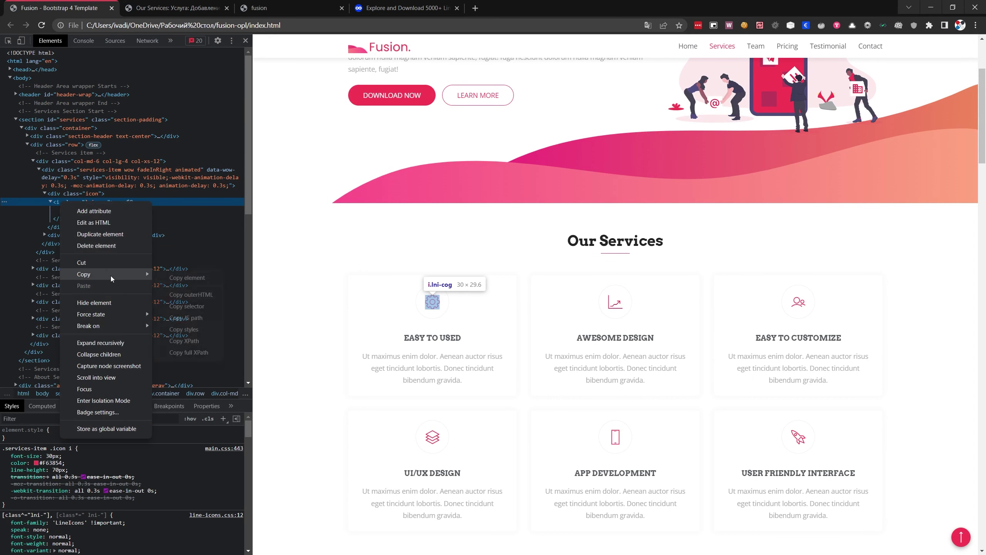
{"action": "mouse_move", "coordinate": [105, 274]}
{"action": "left_click", "coordinate": [194, 292]}
{"action": "left_click", "coordinate": [169, 9]}
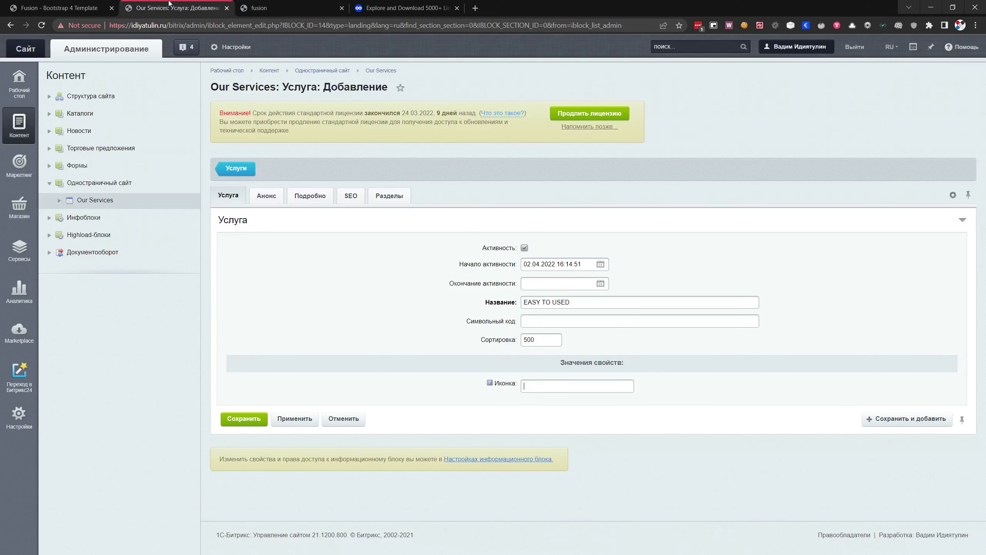
{"action": "key", "text": "ctrl+v"}
{"action": "key", "text": "ctrl+a"}
{"action": "left_click", "coordinate": [554, 392]}
{"action": "left_click_drag", "start_coordinate": [586, 387], "coordinate": [504, 404]}
- Check the Иконка property's hint and compare its entered markup with the discord icon's code on the Lineicons site
{"action": "mouse_move", "coordinate": [490, 384]}
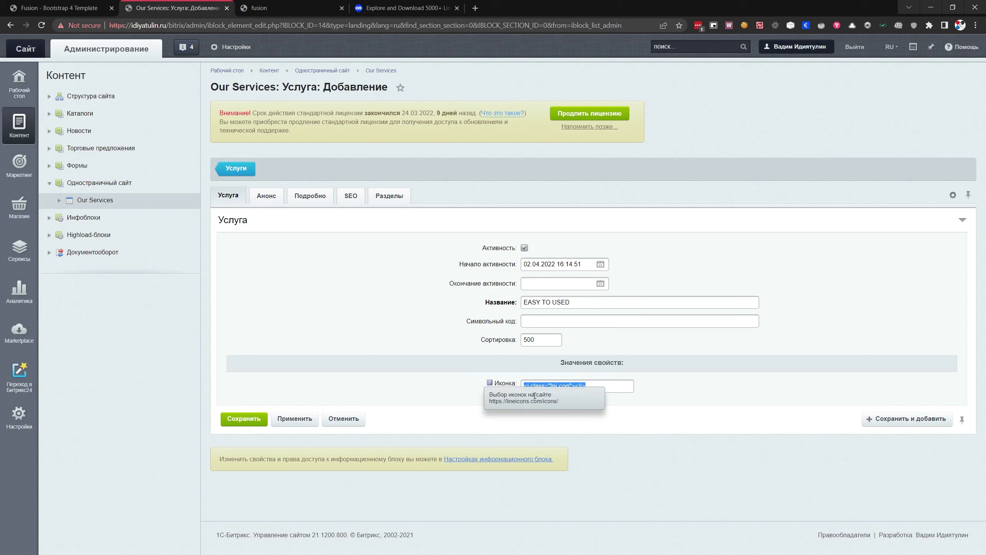
{"action": "left_click_drag", "start_coordinate": [559, 401], "coordinate": [494, 402]}
{"action": "left_click", "coordinate": [494, 402]}
{"action": "left_click", "coordinate": [404, 8]}
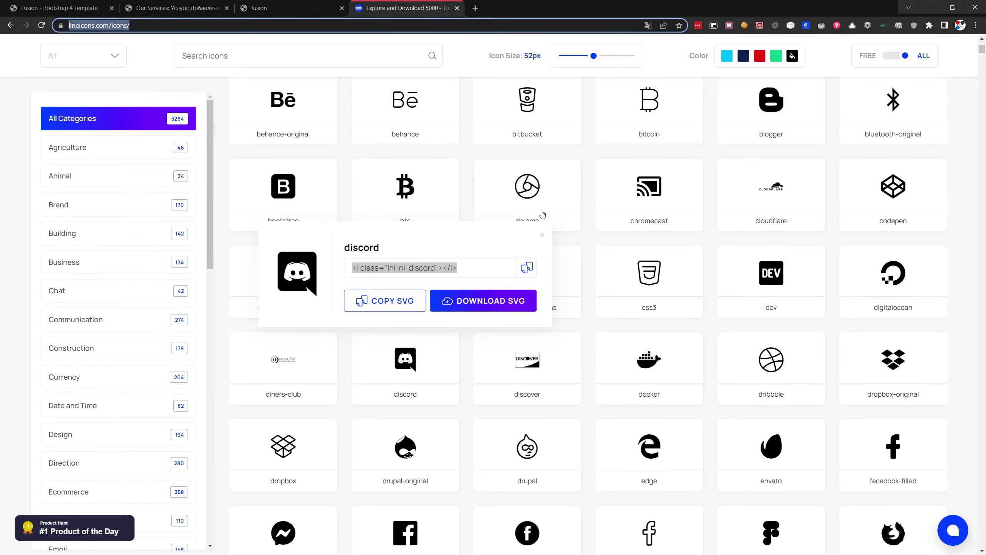
{"action": "left_click", "coordinate": [464, 269]}
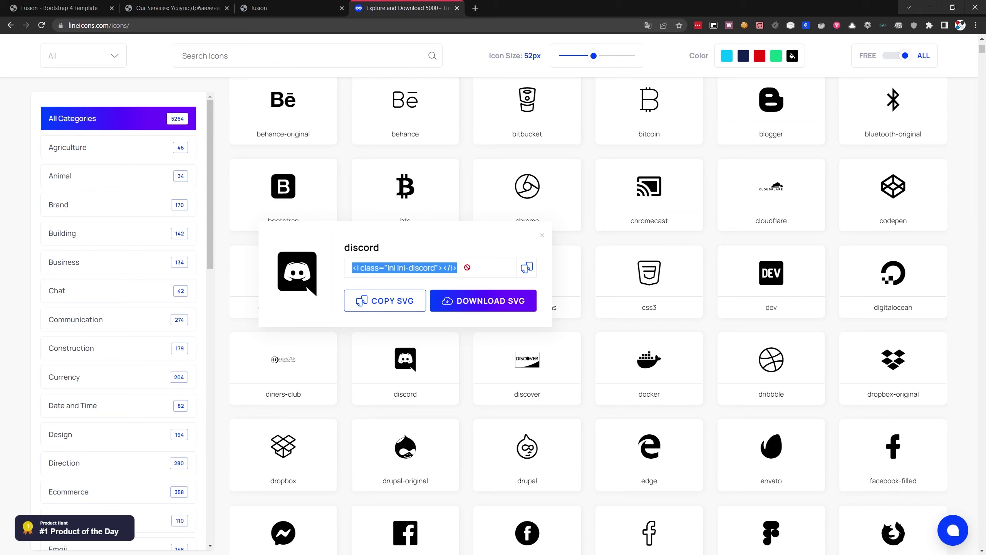
{"action": "left_click", "coordinate": [177, 8]}
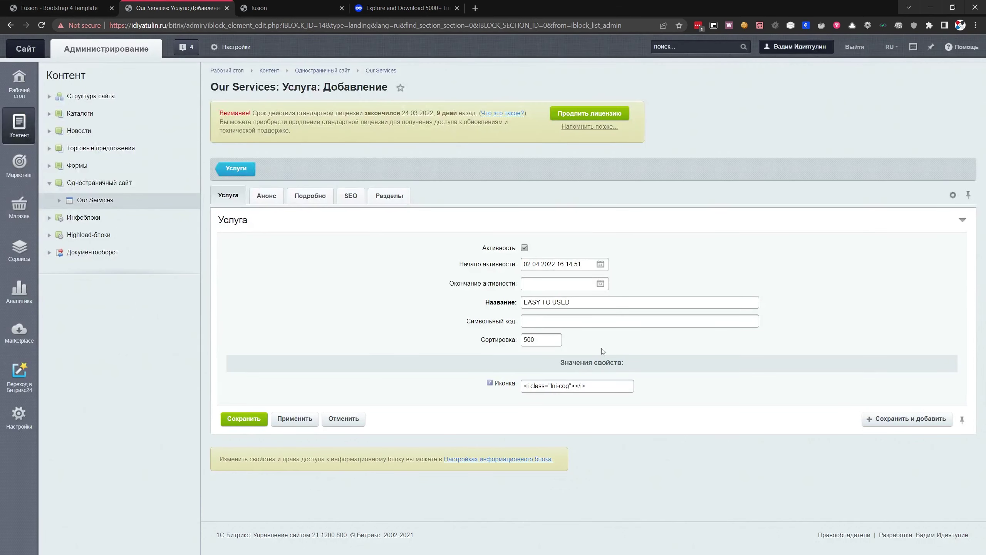
{"action": "left_click_drag", "start_coordinate": [583, 387], "coordinate": [500, 391]}
{"action": "left_click", "coordinate": [496, 368]}
{"action": "left_click_drag", "start_coordinate": [566, 388], "coordinate": [503, 396]}
{"action": "left_click", "coordinate": [574, 387]}
- Review the service's announcement and details pages, and save the new service while keeping its form open
{"action": "left_click", "coordinate": [267, 195]}
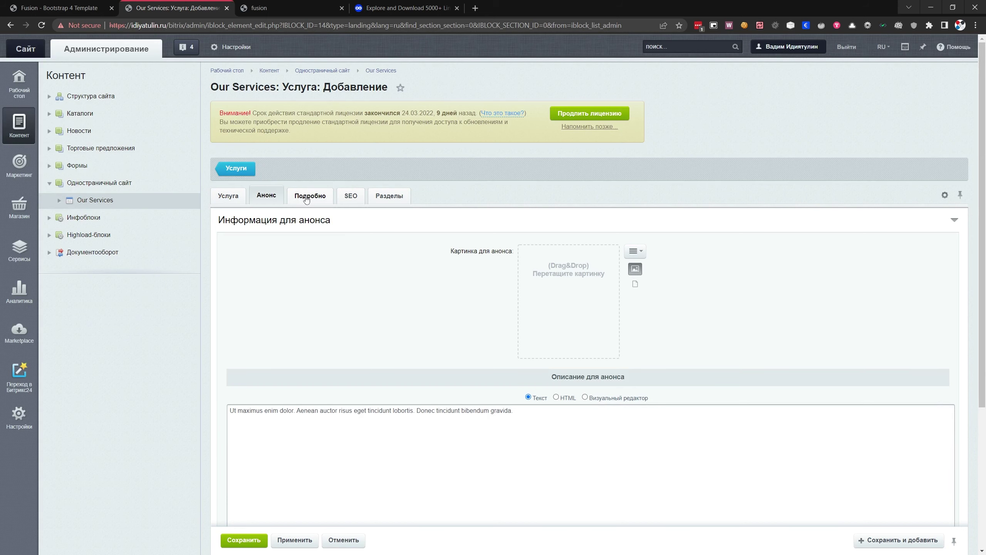
{"action": "left_click", "coordinate": [306, 199]}
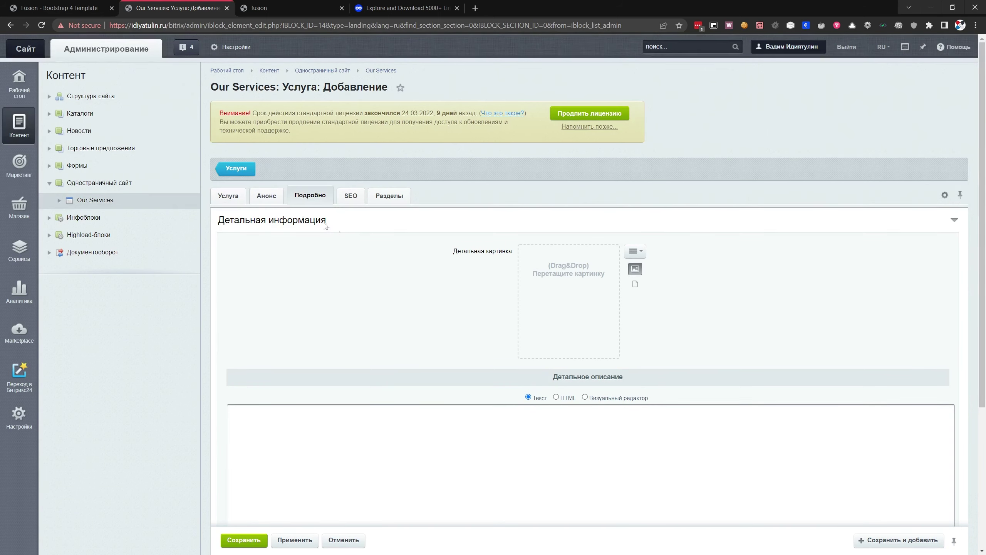
{"action": "left_click", "coordinate": [266, 195]}
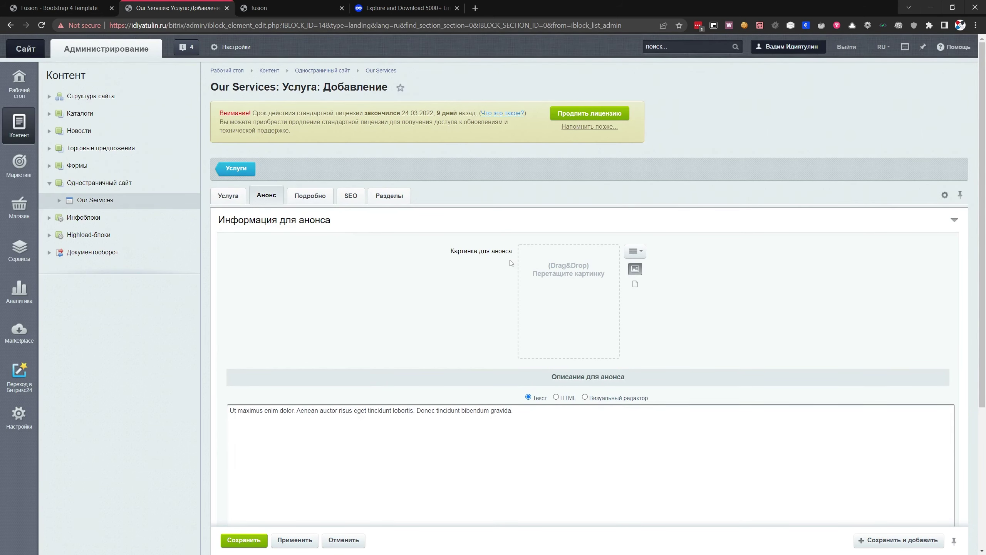
{"action": "left_click", "coordinate": [310, 195]}
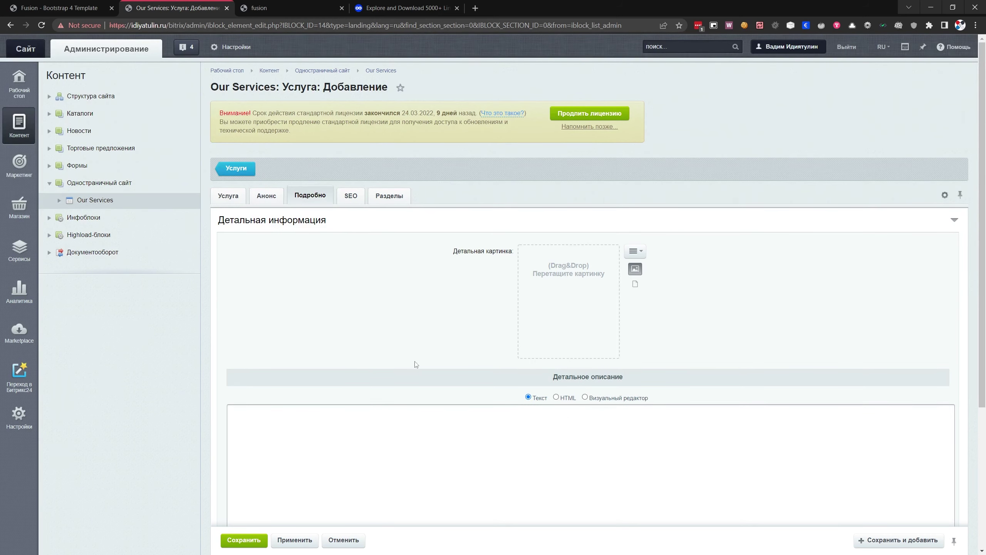
{"action": "left_click", "coordinate": [228, 196]}
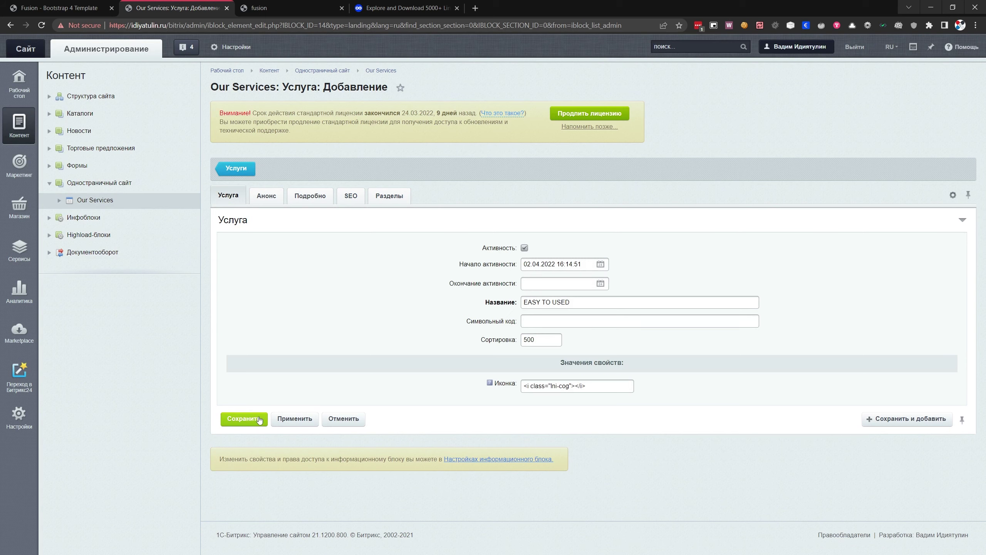
{"action": "left_click", "coordinate": [295, 418]}
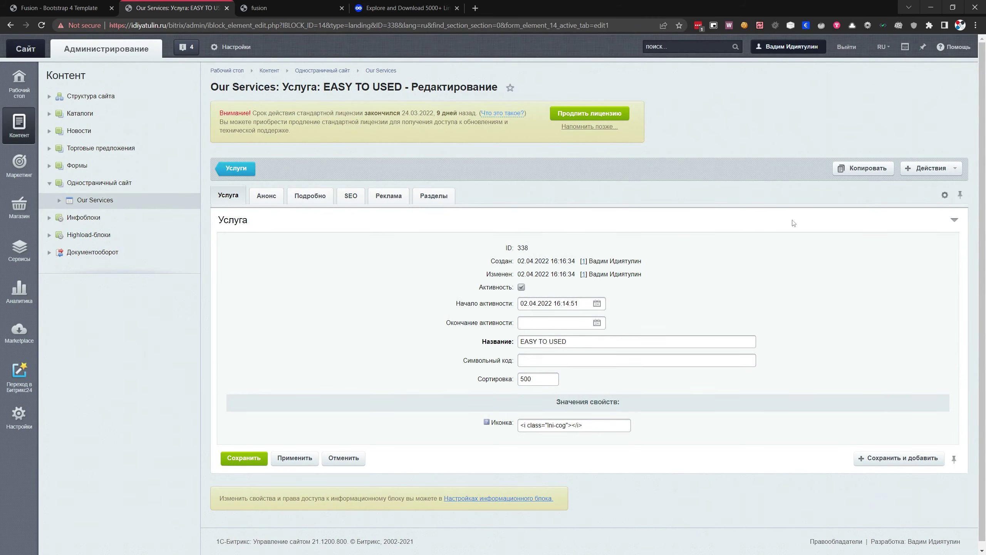
- Open the edit form settings for the service and look over the available form sections
{"action": "left_click", "coordinate": [945, 195]}
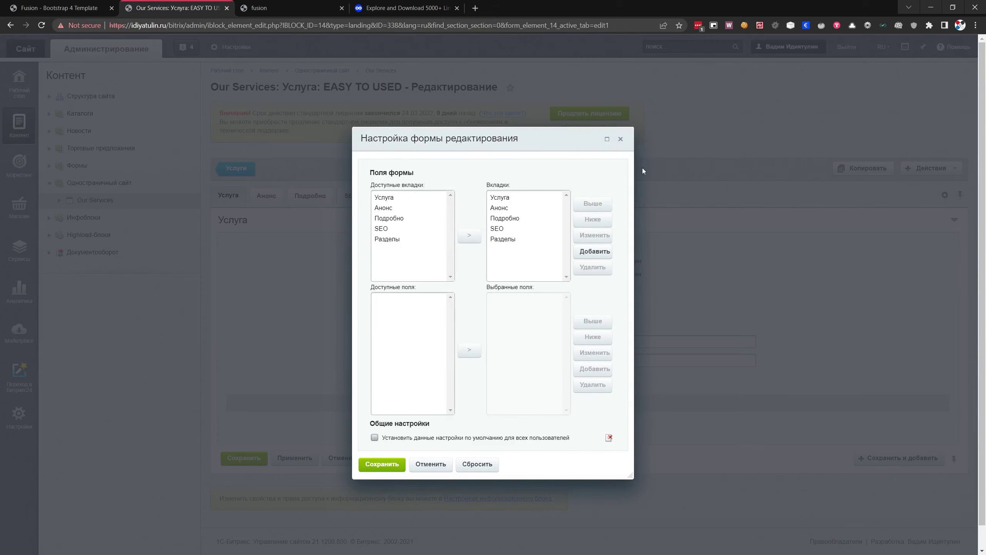
{"action": "key", "text": "Escape"}
{"action": "left_click", "coordinate": [944, 194]}
{"action": "left_click_drag", "start_coordinate": [539, 137], "coordinate": [520, 137]}
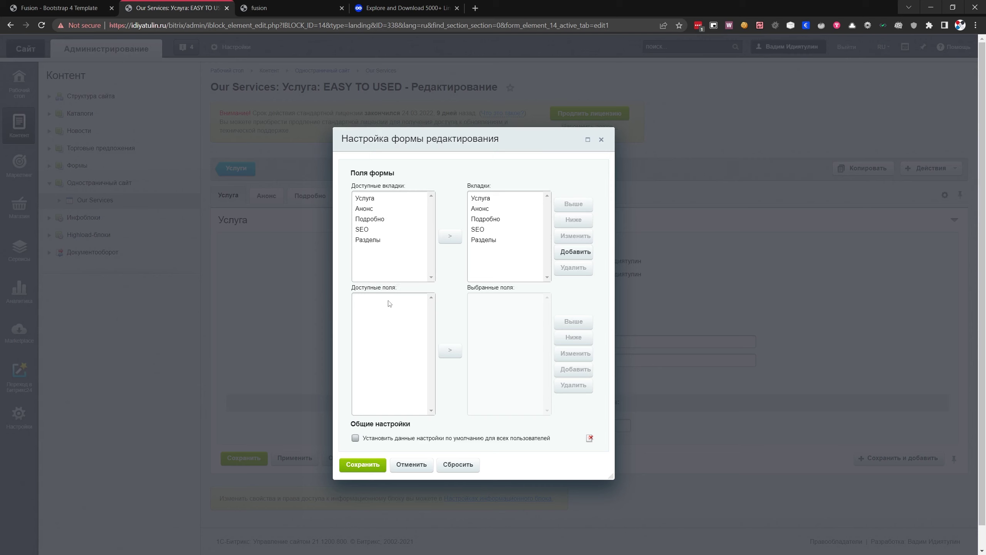
{"action": "left_click", "coordinate": [373, 199]}
{"action": "left_click_drag", "start_coordinate": [370, 210], "coordinate": [392, 233]}
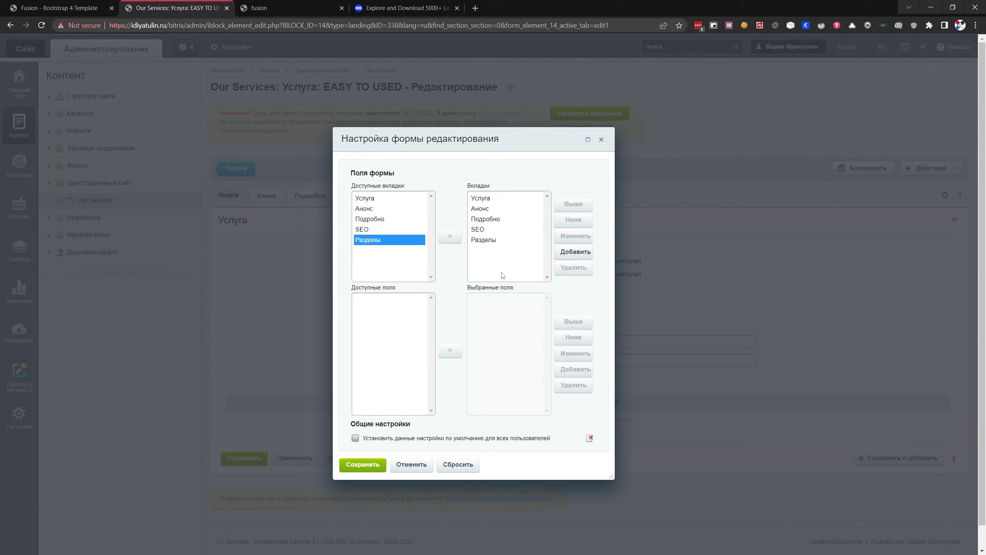
- Examine which fields are assigned to the form's Услуга, Анонс, Подробно, SEO and Разделы sections
{"action": "left_click", "coordinate": [476, 198]}
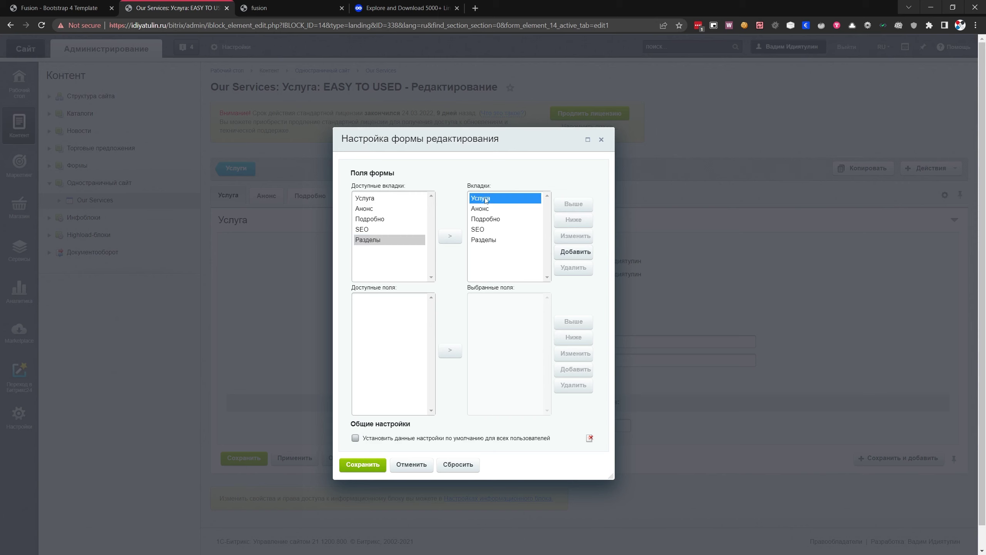
{"action": "left_click", "coordinate": [485, 209]}
{"action": "left_click", "coordinate": [490, 220]}
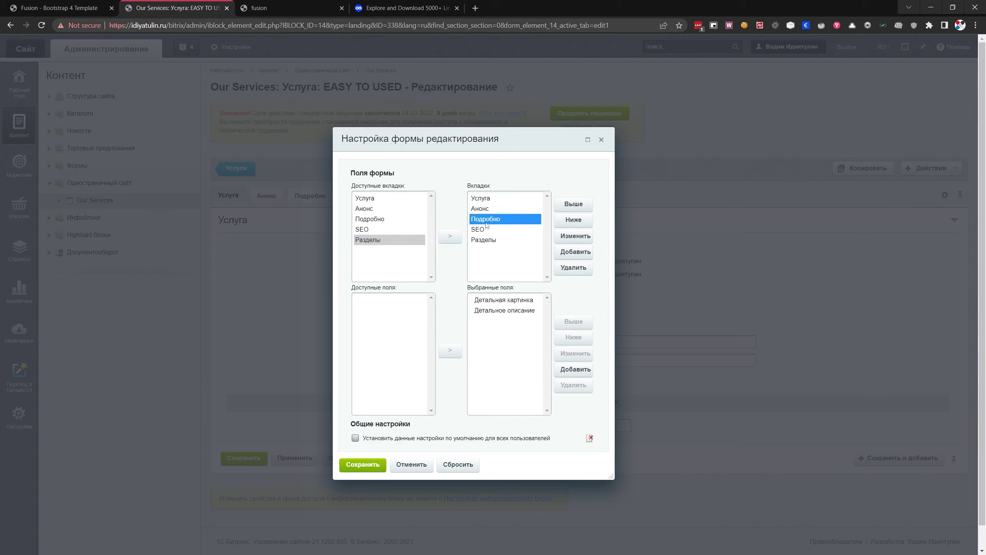
{"action": "left_click", "coordinate": [487, 210]}
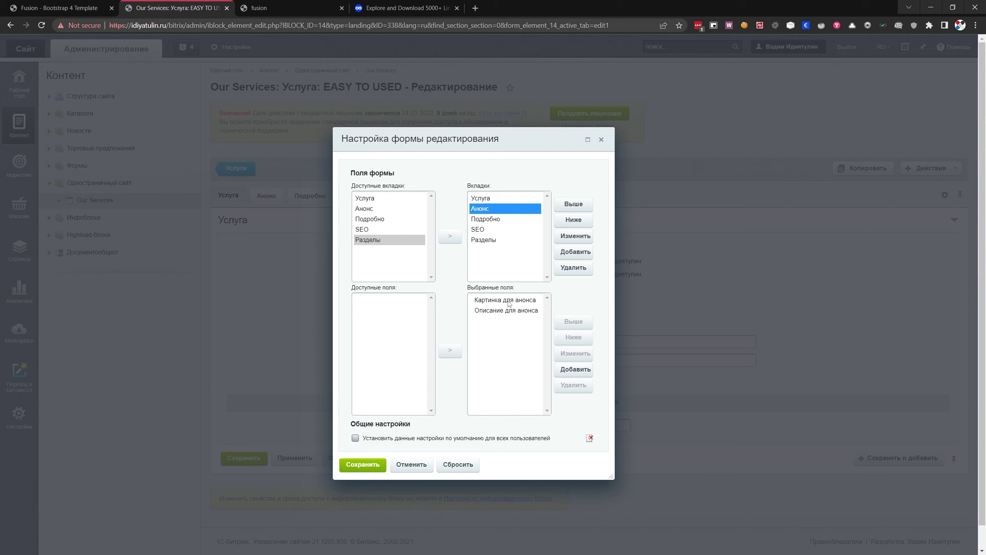
{"action": "left_click", "coordinate": [490, 222]}
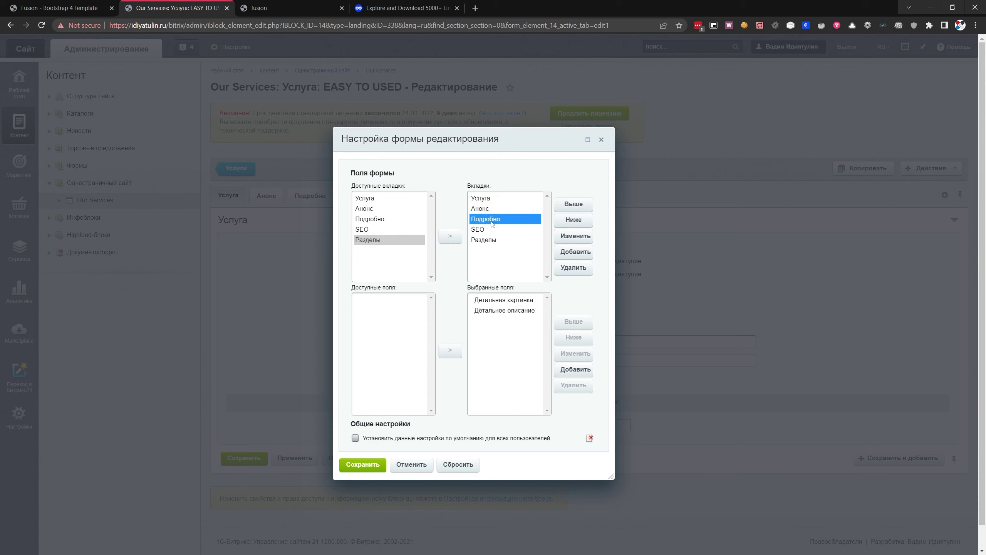
{"action": "left_click", "coordinate": [482, 230]}
{"action": "left_click", "coordinate": [486, 242]}
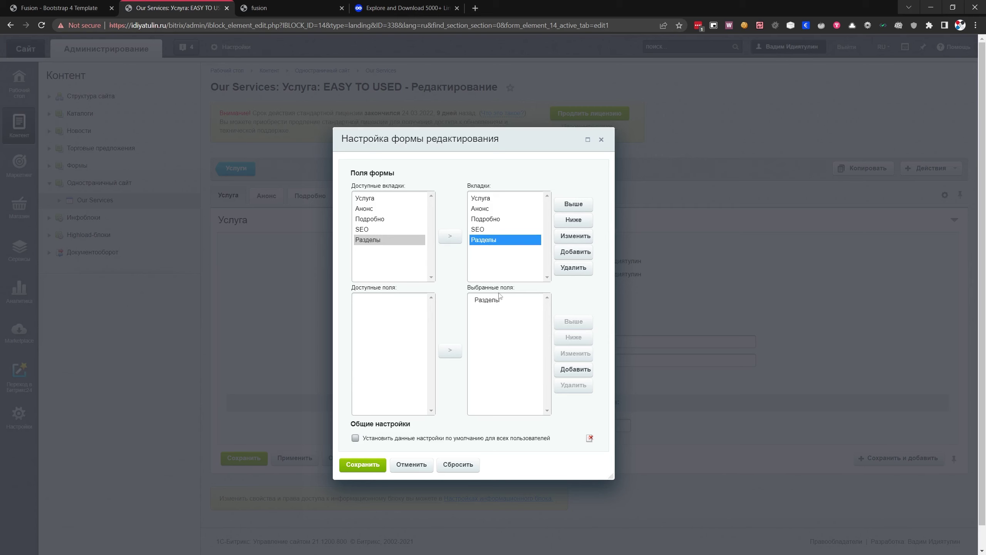
{"action": "left_click", "coordinate": [484, 230]}
{"action": "left_click", "coordinate": [490, 241]}
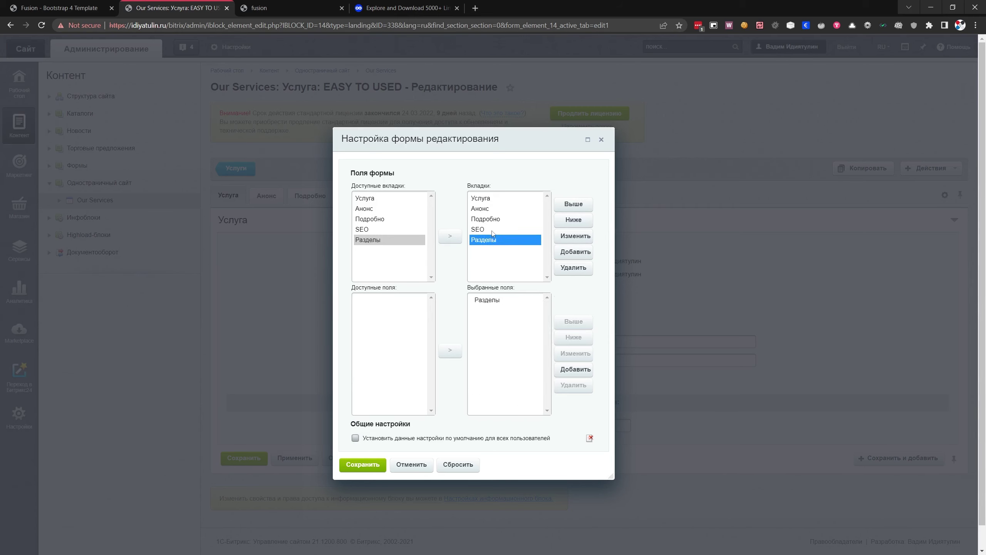
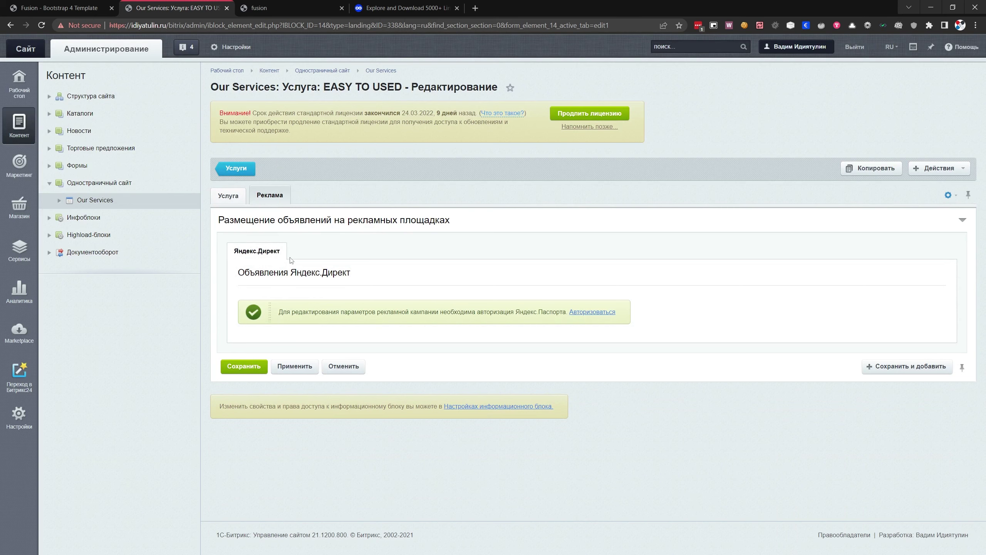
- Review the Услуга section of the service's edit form, checking its name, icon and description fields
{"action": "left_click", "coordinate": [235, 197]}
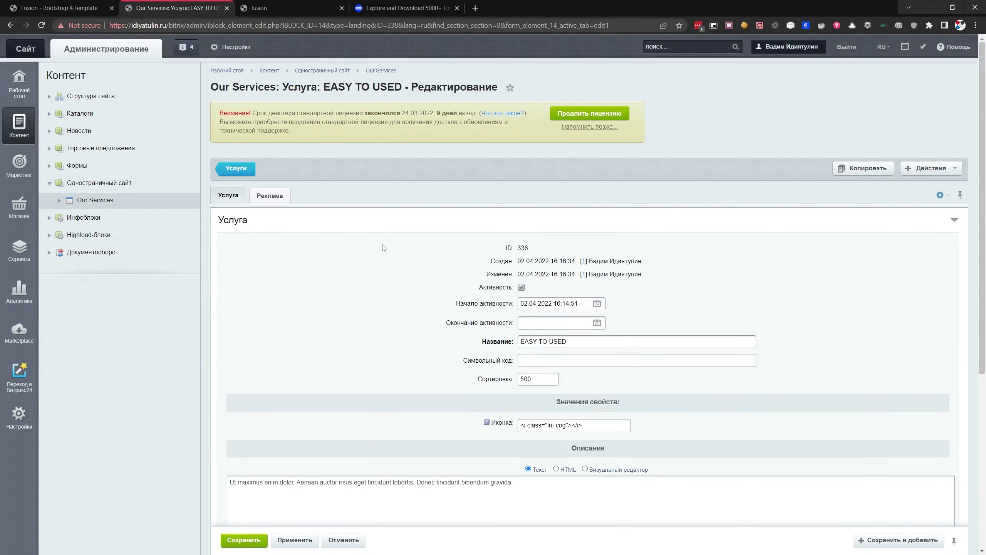
{"action": "scroll", "coordinate": [384, 247], "scroll_direction": "down", "scroll_amount": 2}
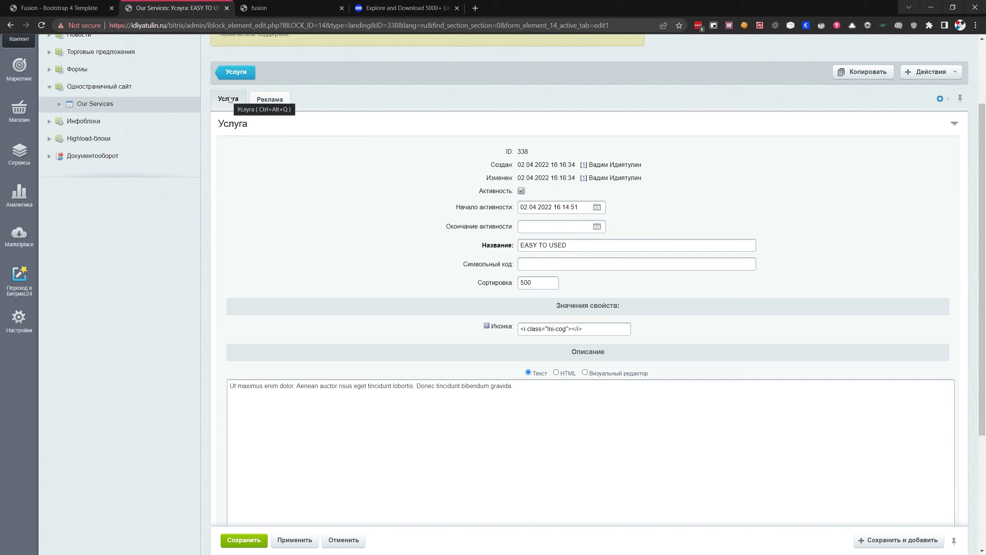
{"action": "scroll", "coordinate": [451, 219], "scroll_direction": "down", "scroll_amount": 1}
{"action": "left_click_drag", "start_coordinate": [578, 198], "coordinate": [450, 218]}
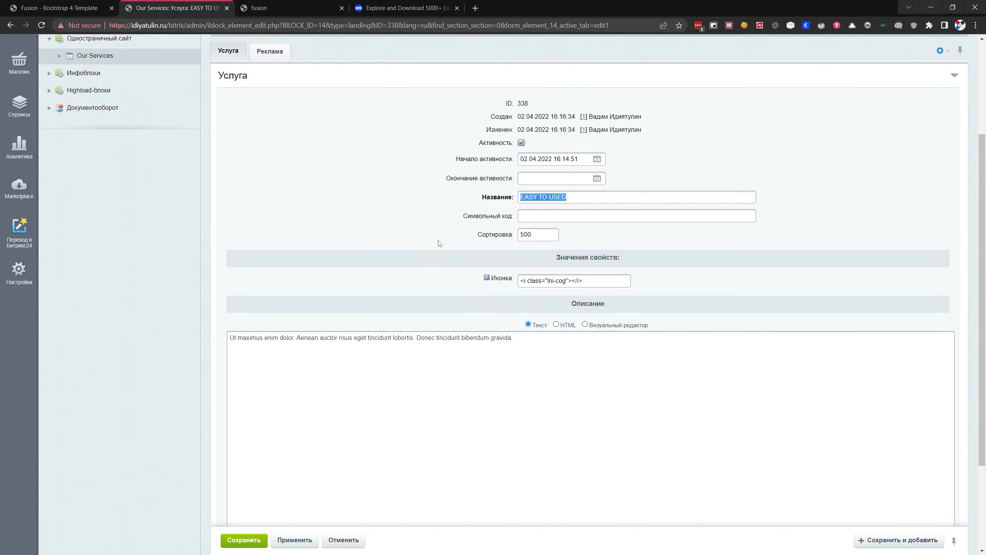
{"action": "left_click", "coordinate": [466, 243]}
{"action": "left_click_drag", "start_coordinate": [605, 280], "coordinate": [432, 321]}
{"action": "left_click", "coordinate": [452, 350]}
{"action": "scroll", "coordinate": [567, 337], "scroll_direction": "down", "scroll_amount": 1}
{"action": "scroll", "coordinate": [554, 243], "scroll_direction": "up", "scroll_amount": 2}
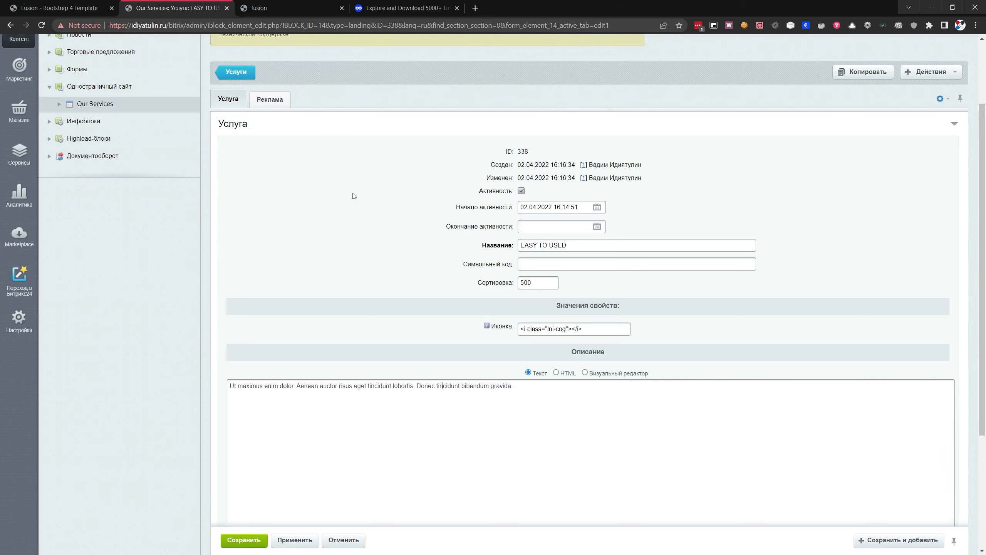
{"action": "scroll", "coordinate": [354, 196], "scroll_direction": "down", "scroll_amount": 3}
{"action": "scroll", "coordinate": [354, 196], "scroll_direction": "up", "scroll_amount": 3}
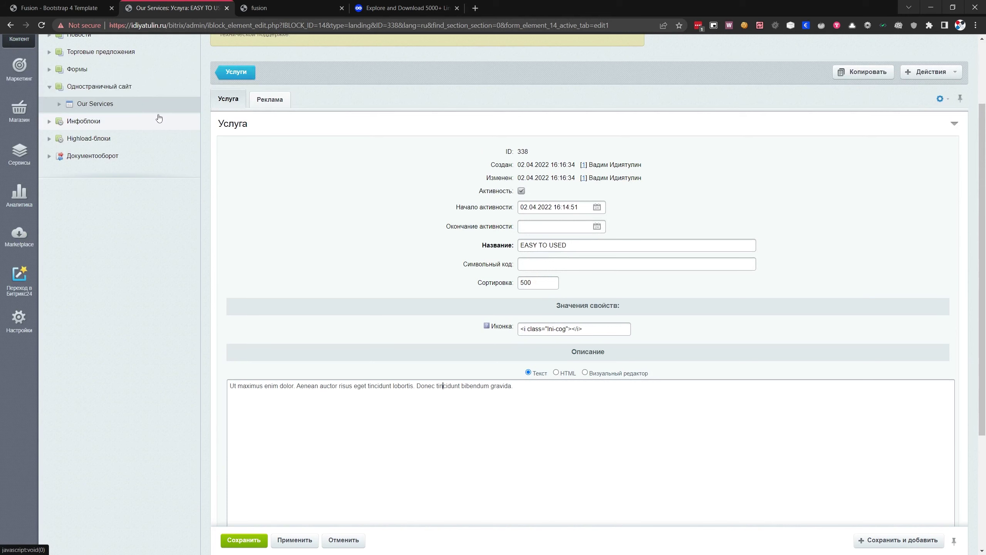
{"action": "scroll", "coordinate": [158, 118], "scroll_direction": "up", "scroll_amount": 3}
{"action": "left_click", "coordinate": [49, 184]}
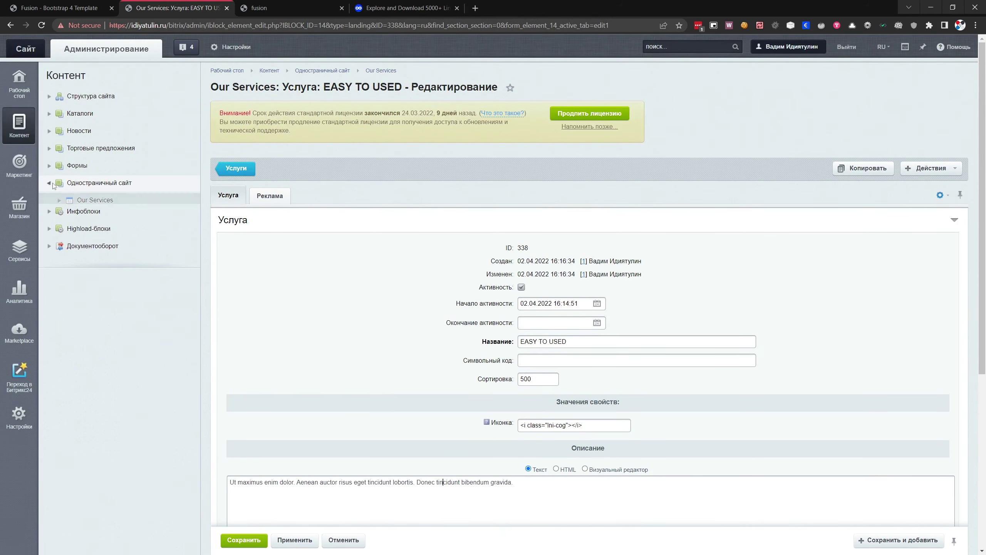
- Switch to the Fusion site with its admin panel expanded, and open /fusion/index.php for editing in visual mode
{"action": "left_click", "coordinate": [273, 8]}
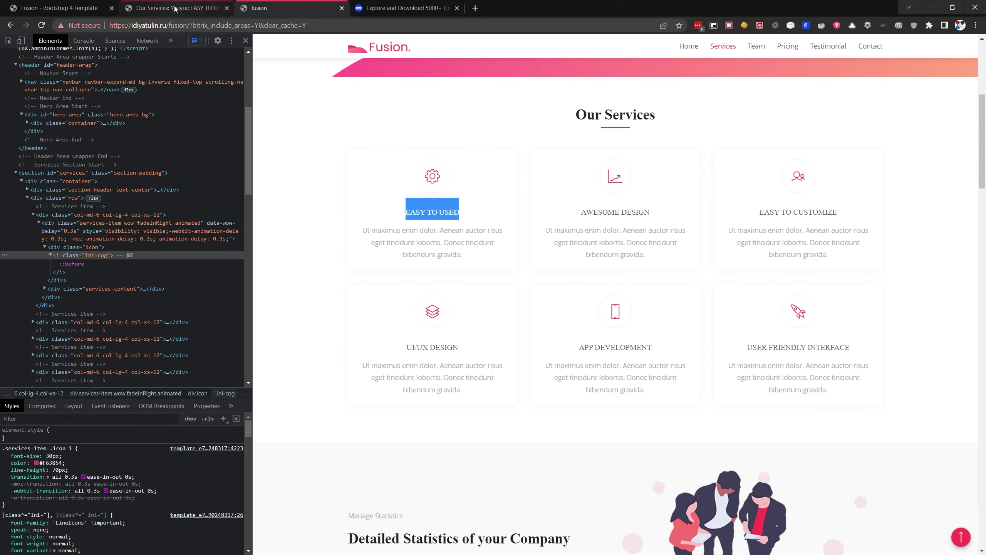
{"action": "scroll", "coordinate": [583, 85], "scroll_direction": "up", "scroll_amount": 6}
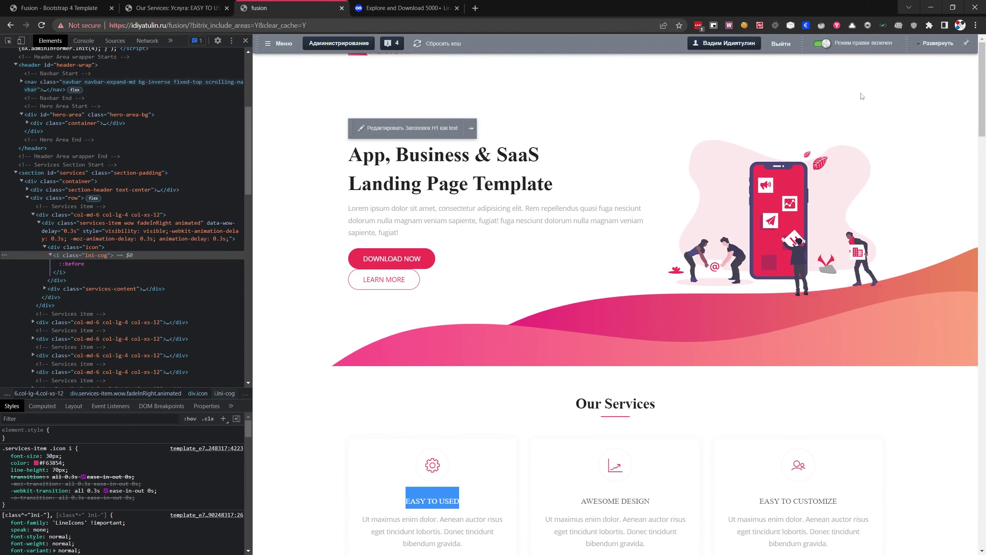
{"action": "left_click", "coordinate": [938, 43]}
{"action": "left_click", "coordinate": [371, 93]}
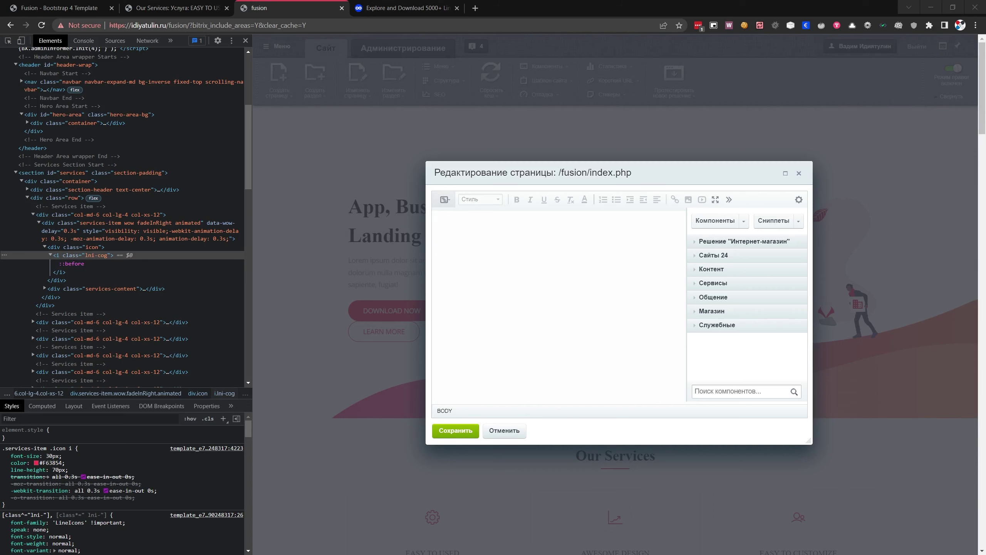
{"action": "left_click", "coordinate": [444, 199]}
{"action": "left_click", "coordinate": [469, 217]}
{"action": "left_click", "coordinate": [479, 218]}
- Insert the Список новостей component from the Контент group's Статьи и новости category into the page
{"action": "left_click", "coordinate": [714, 270]}
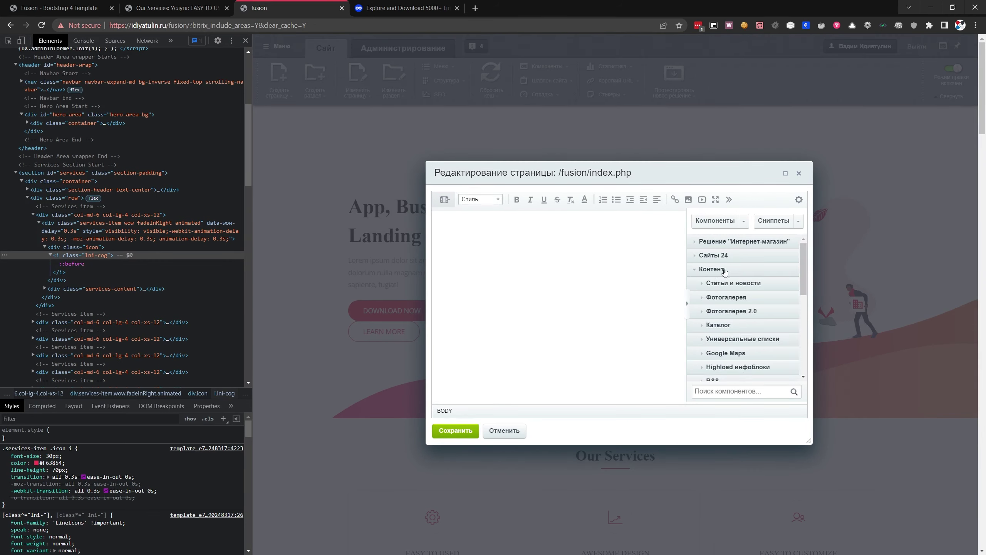
{"action": "left_click", "coordinate": [728, 284]}
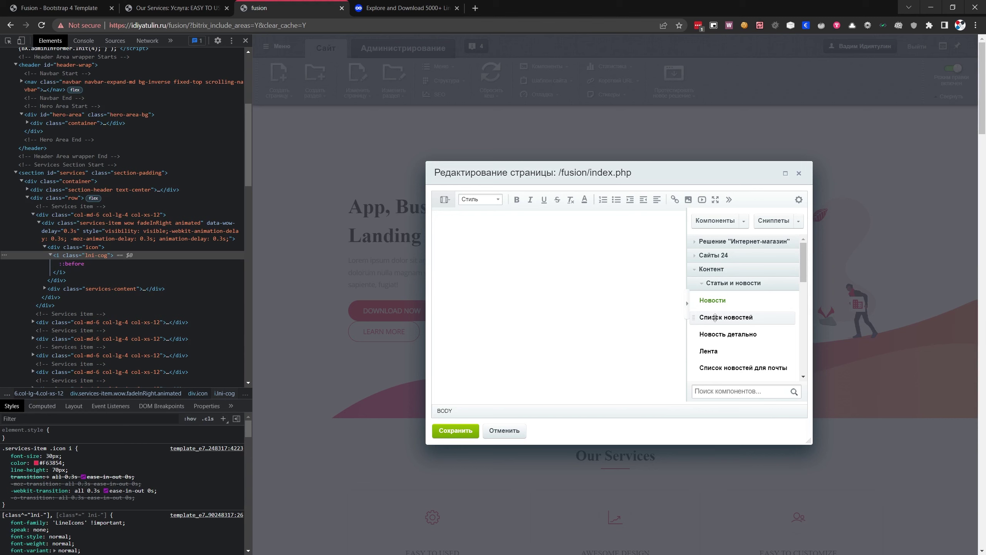
{"action": "left_click_drag", "start_coordinate": [715, 317], "coordinate": [524, 257]}
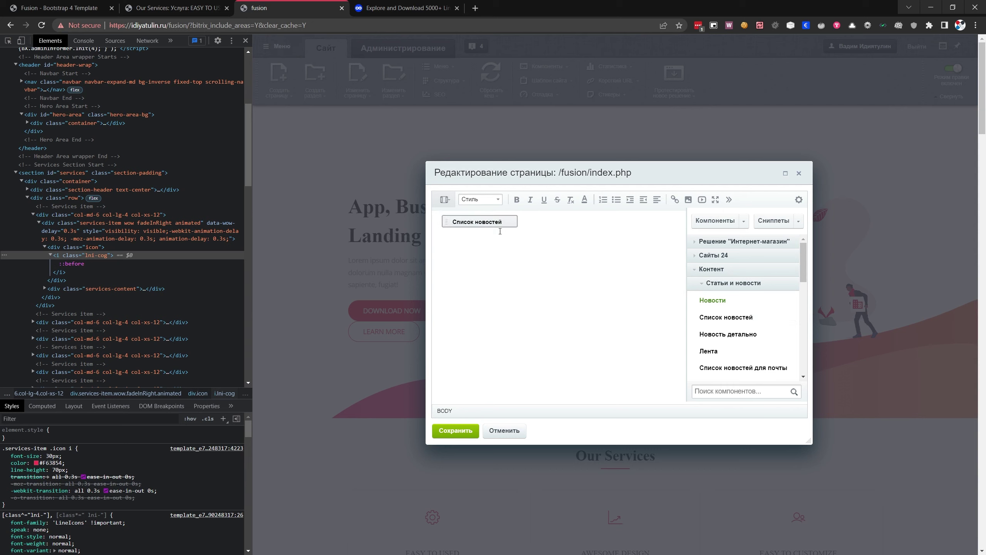
- Open the Список новостей component's parameters in a maximized window and look over the available component templates
{"action": "double_click", "coordinate": [480, 223]}
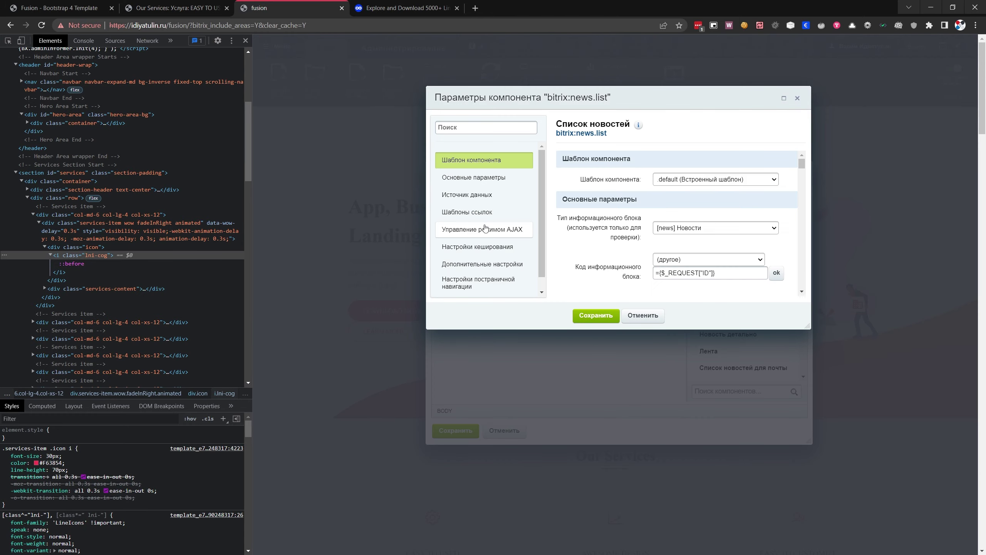
{"action": "left_click", "coordinate": [643, 315]}
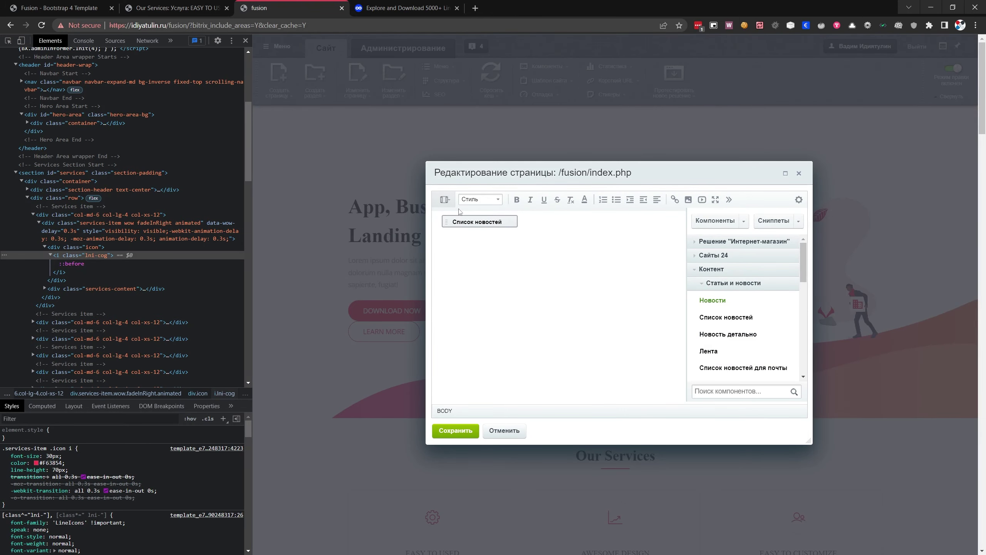
{"action": "double_click", "coordinate": [472, 226]}
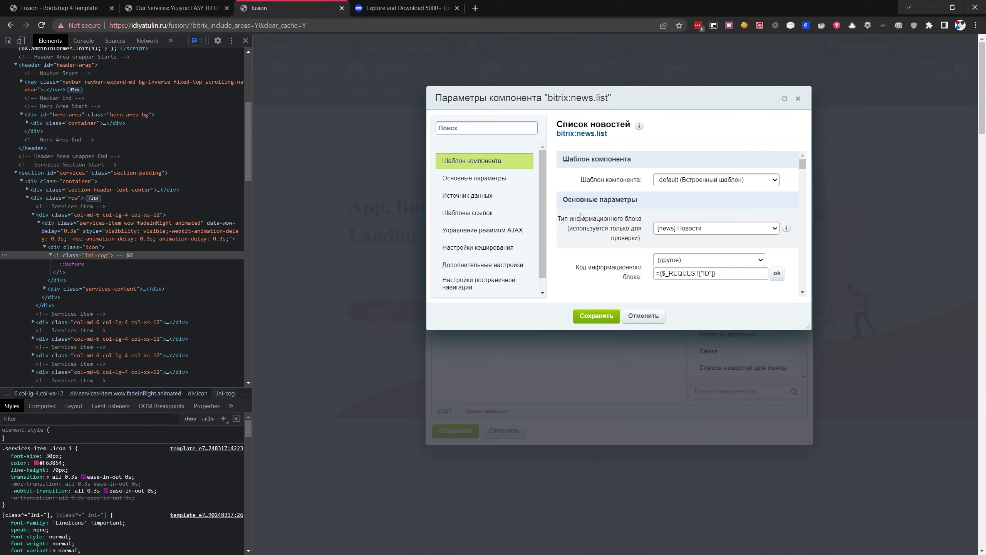
{"action": "left_click", "coordinate": [784, 99]}
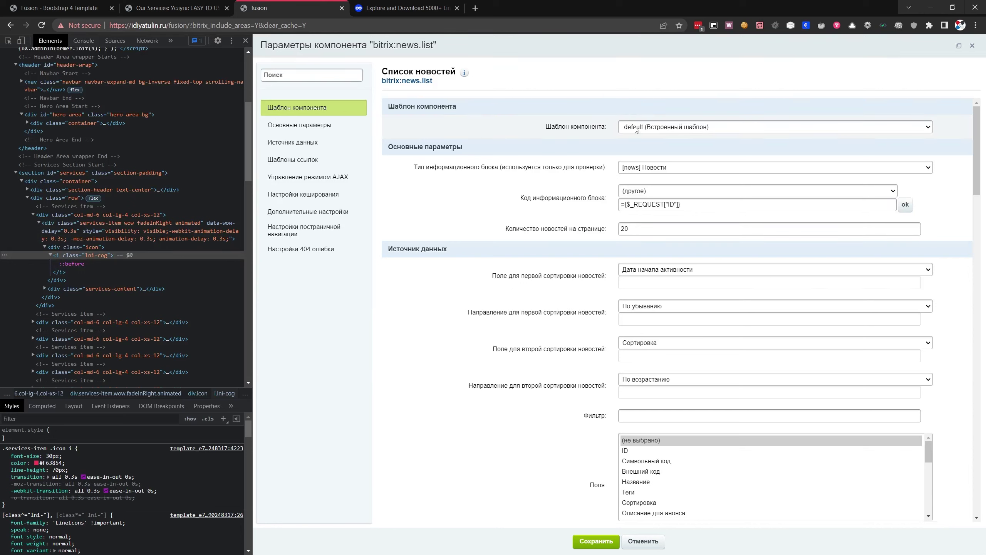
{"action": "left_click", "coordinate": [650, 129]}
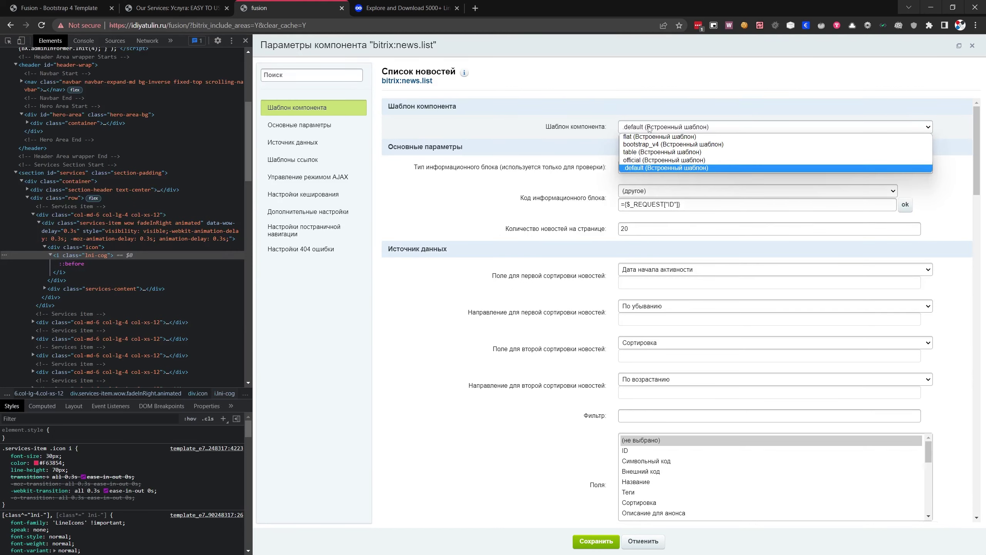
{"action": "left_click", "coordinate": [650, 129]}
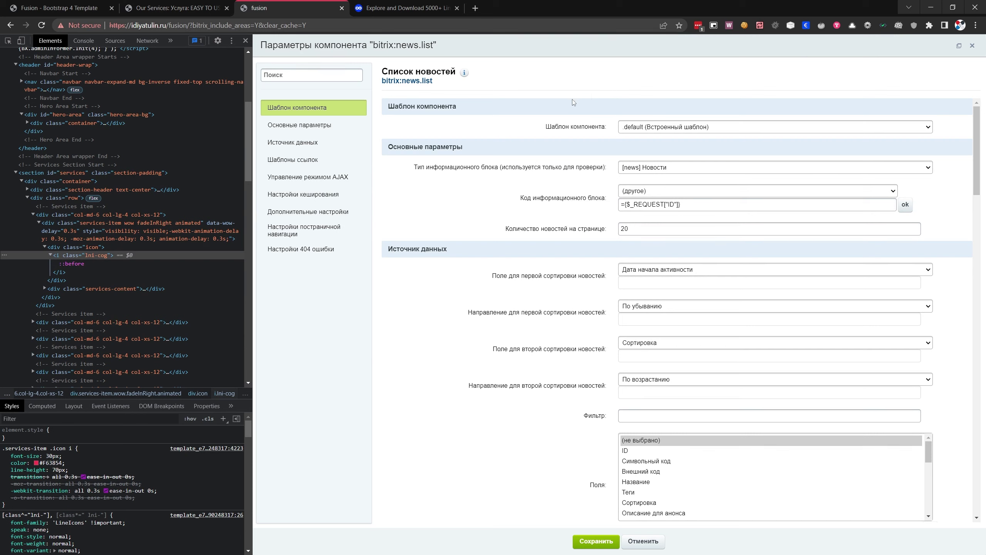
- Set the component's infoblock type to [landing] Одностраничный сайт and its infoblock to [14] Our Services
{"action": "left_click", "coordinate": [641, 167]}
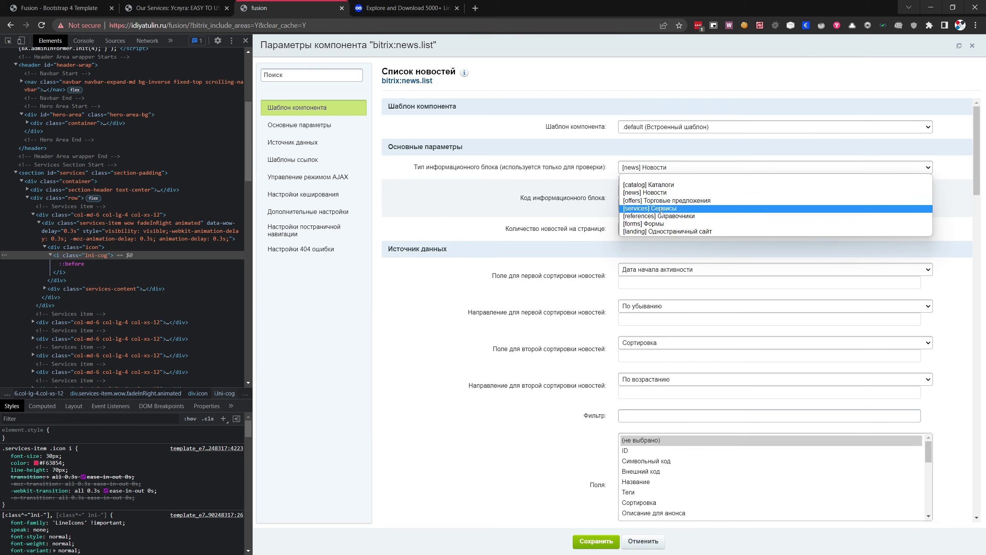
{"action": "left_click", "coordinate": [662, 232]}
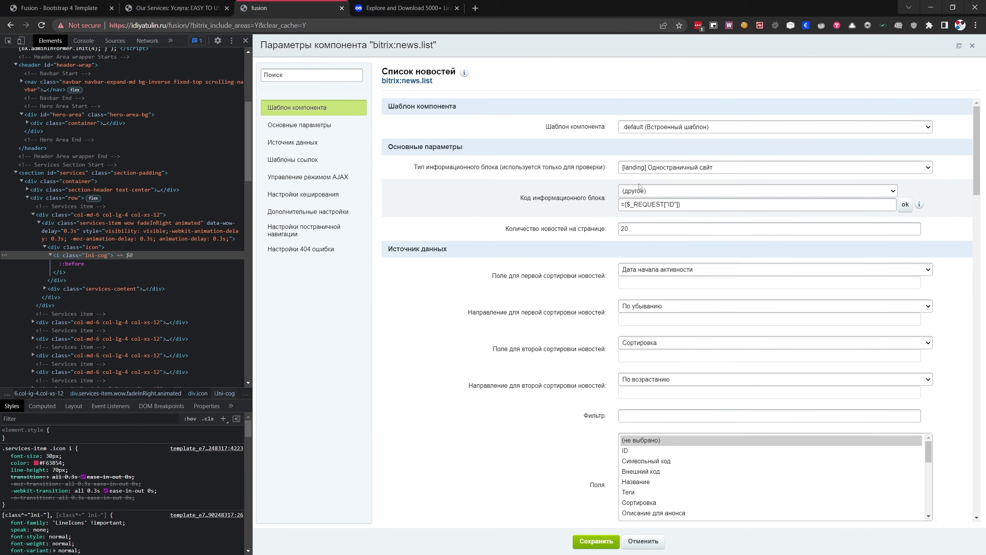
{"action": "left_click", "coordinate": [645, 193]}
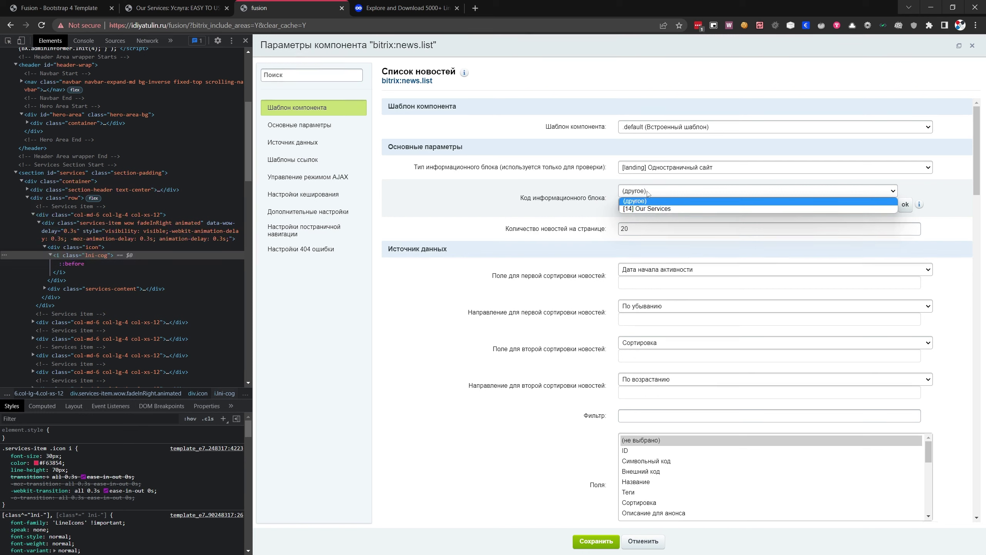
{"action": "left_click", "coordinate": [652, 212]}
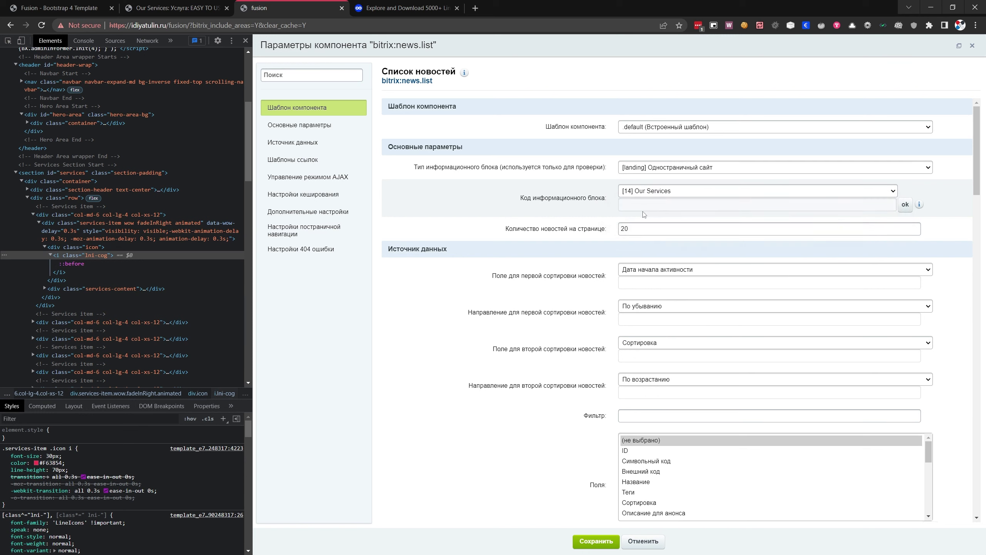
- Set the number of news items per page to 9
{"action": "double_click", "coordinate": [624, 228]}
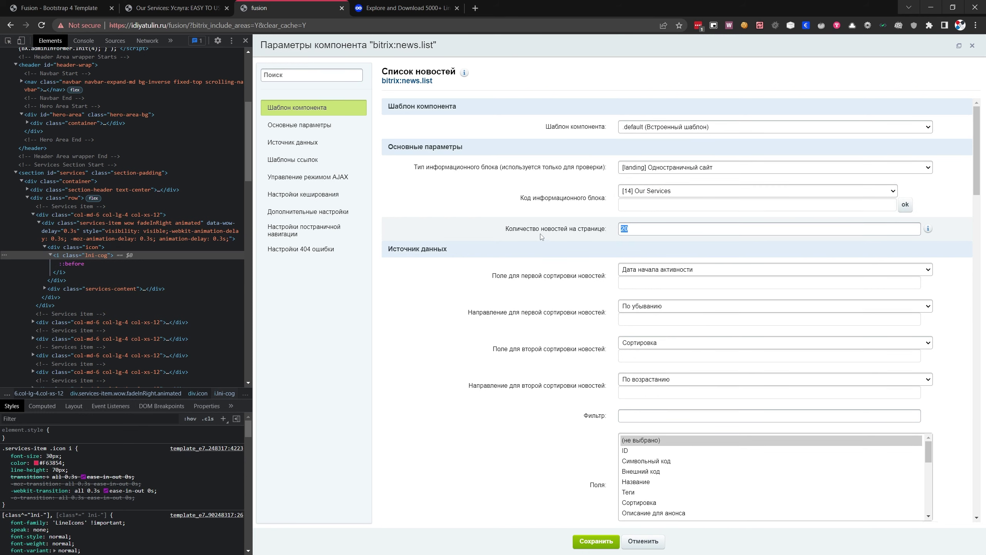
{"action": "left_click", "coordinate": [643, 229]}
{"action": "type", "text": "9"}
{"action": "left_click_drag", "start_coordinate": [630, 230], "coordinate": [622, 228]}
{"action": "mouse_move", "coordinate": [626, 230]}
{"action": "left_mouse_down"}
{"action": "mouse_move", "coordinate": [612, 239]}
{"action": "mouse_move", "coordinate": [545, 230]}
{"action": "mouse_move", "coordinate": [619, 230]}
{"action": "left_mouse_up"}
- Look through the component's remaining parameters, including AJAX, caching, pagination and 404 settings, and recheck the items-per-page value
{"action": "scroll", "coordinate": [569, 235], "scroll_direction": "down", "scroll_amount": 1}
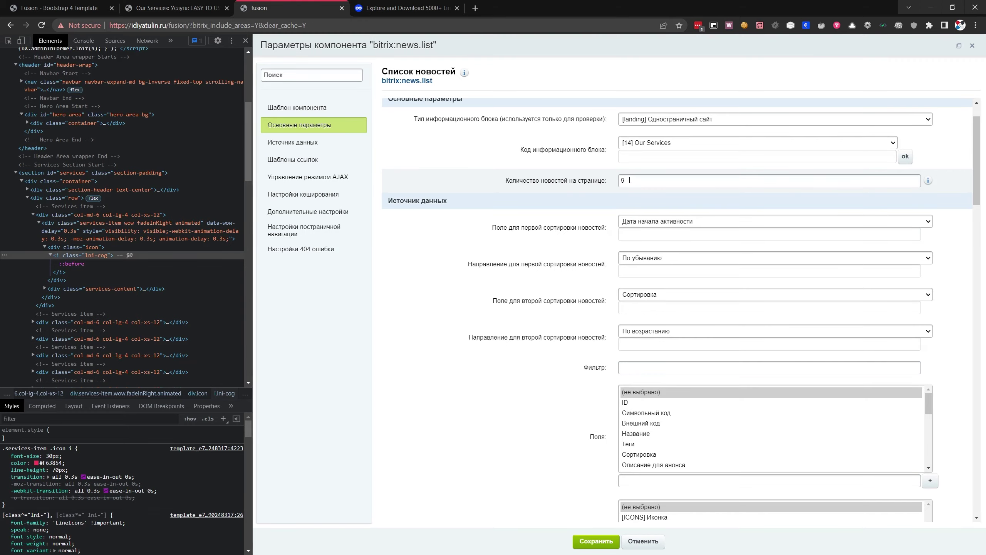
{"action": "scroll", "coordinate": [629, 180], "scroll_direction": "down", "scroll_amount": 10}
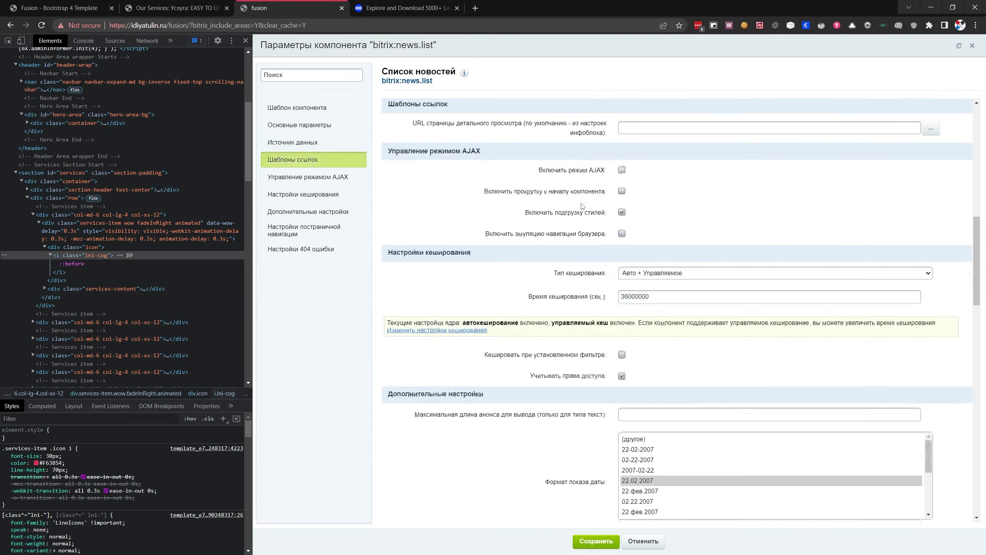
{"action": "scroll", "coordinate": [583, 206], "scroll_direction": "down", "scroll_amount": 10}
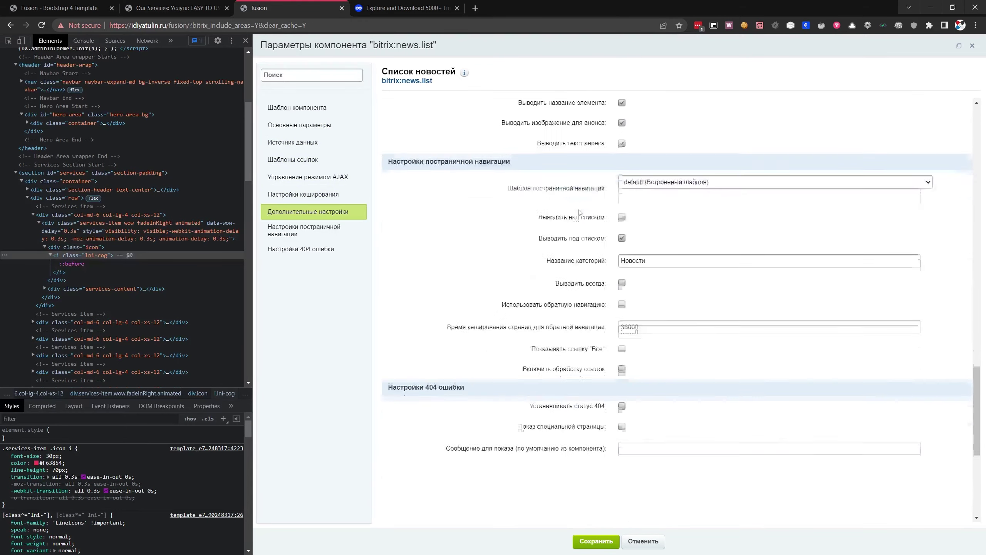
{"action": "scroll", "coordinate": [580, 212], "scroll_direction": "down", "scroll_amount": 3}
{"action": "scroll", "coordinate": [469, 214], "scroll_direction": "up", "scroll_amount": 4}
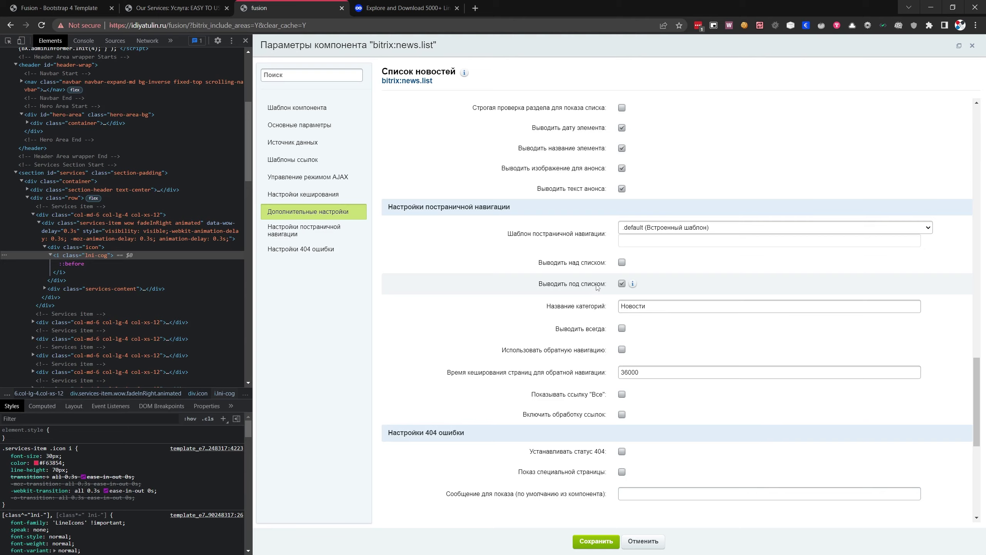
{"action": "scroll", "coordinate": [597, 287], "scroll_direction": "up", "scroll_amount": 8}
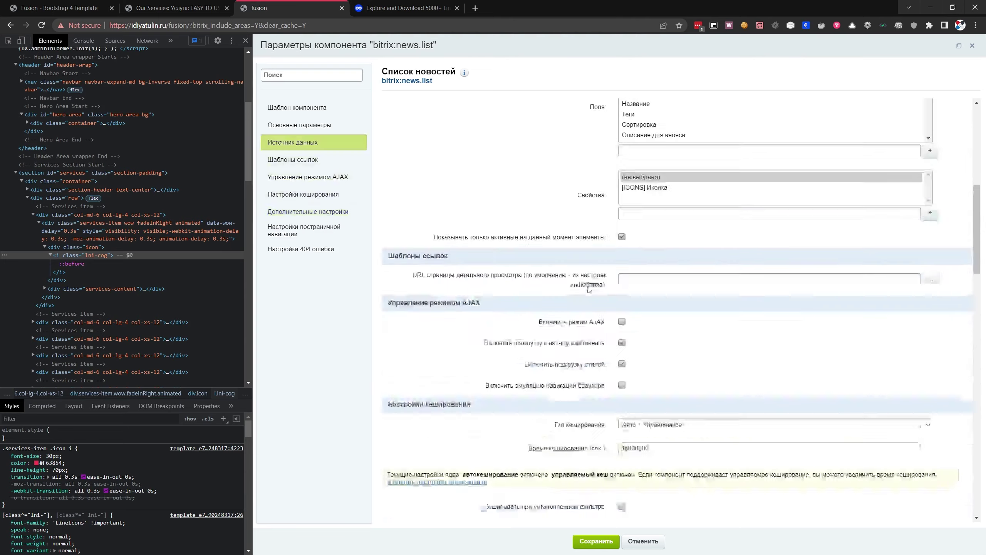
{"action": "scroll", "coordinate": [587, 288], "scroll_direction": "up", "scroll_amount": 5}
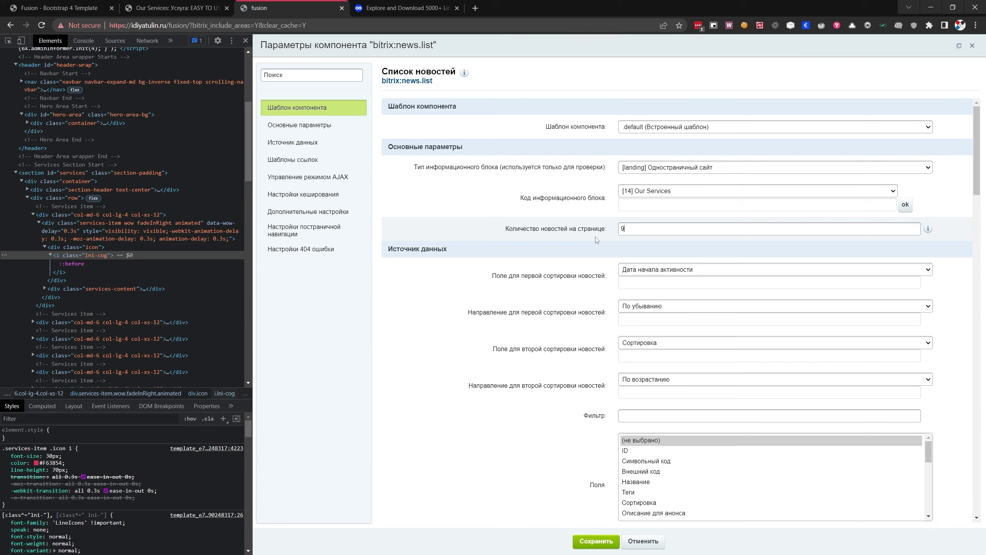
{"action": "double_click", "coordinate": [634, 230]}
- Set the component's first sort field to Сортировка and its direction to По возрастанию
{"action": "scroll", "coordinate": [582, 233], "scroll_direction": "down", "scroll_amount": 1}
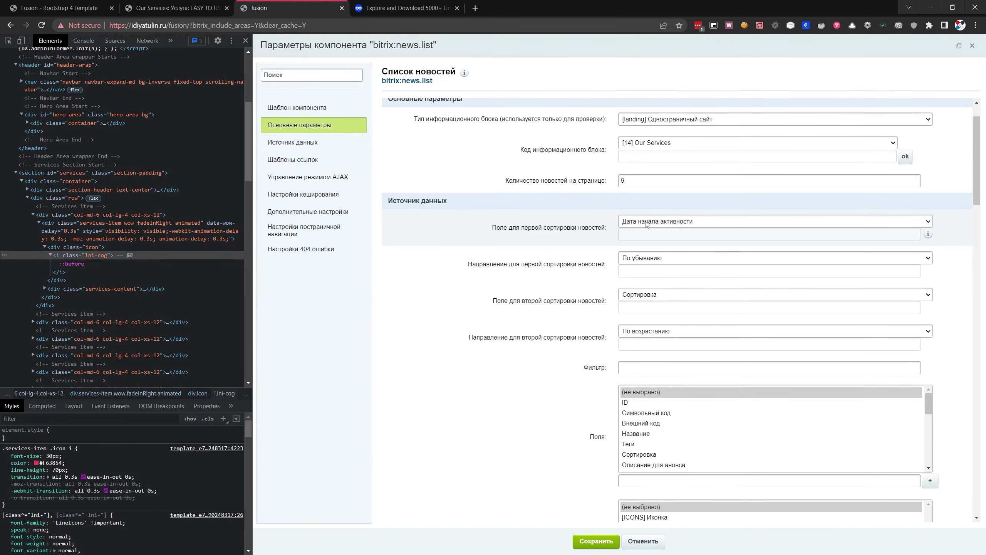
{"action": "scroll", "coordinate": [569, 264], "scroll_direction": "down", "scroll_amount": 1}
{"action": "scroll", "coordinate": [552, 264], "scroll_direction": "up", "scroll_amount": 1}
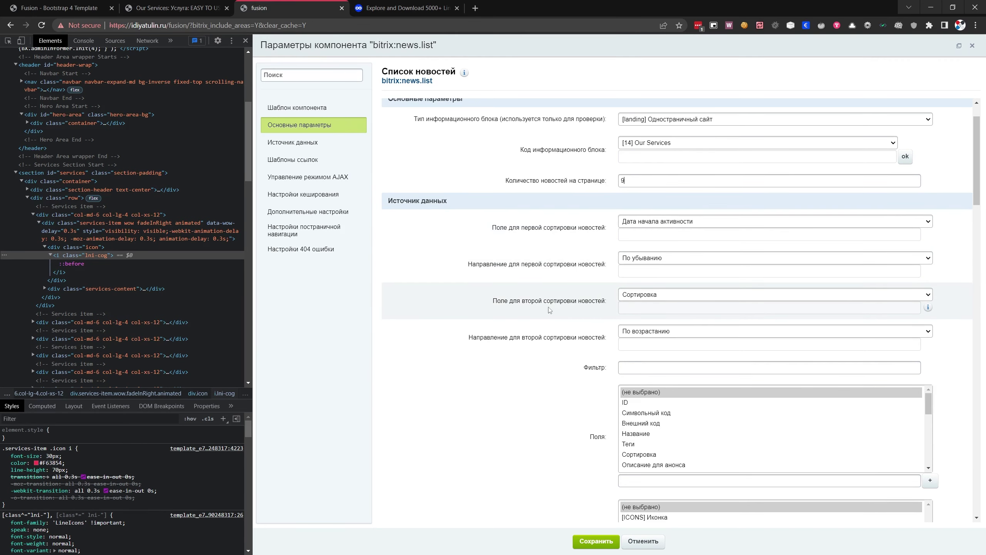
{"action": "left_click", "coordinate": [644, 222]}
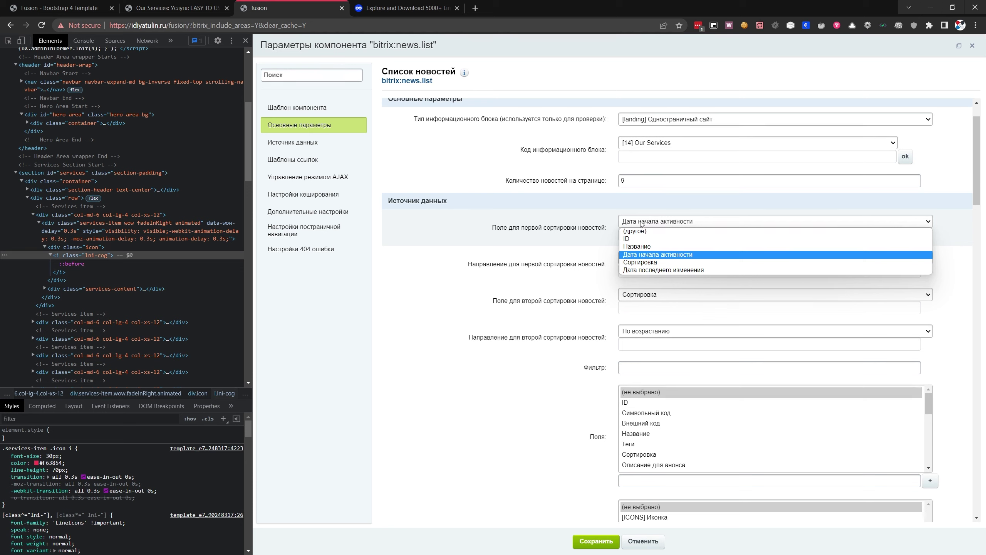
{"action": "left_click", "coordinate": [646, 264]}
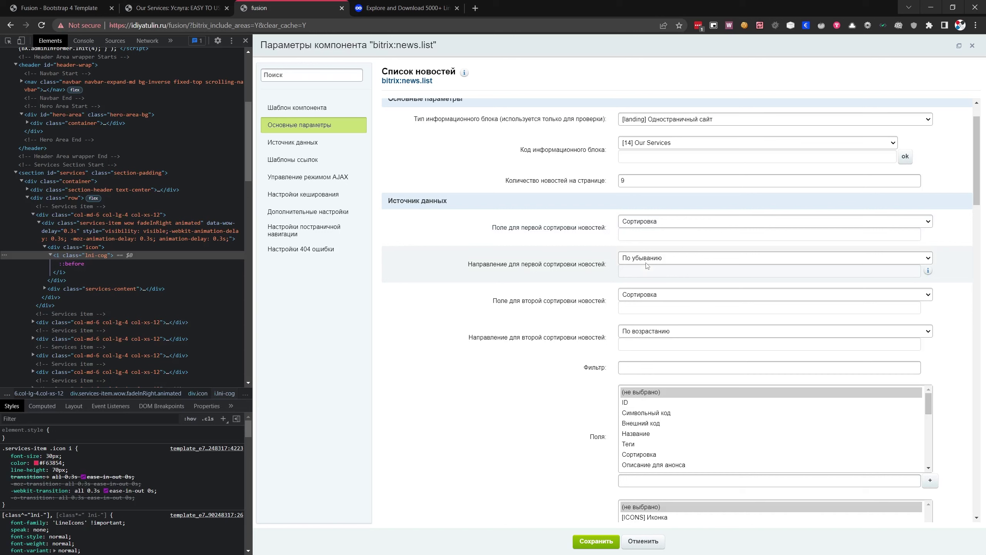
{"action": "left_click", "coordinate": [645, 260]}
{"action": "left_click", "coordinate": [650, 278]}
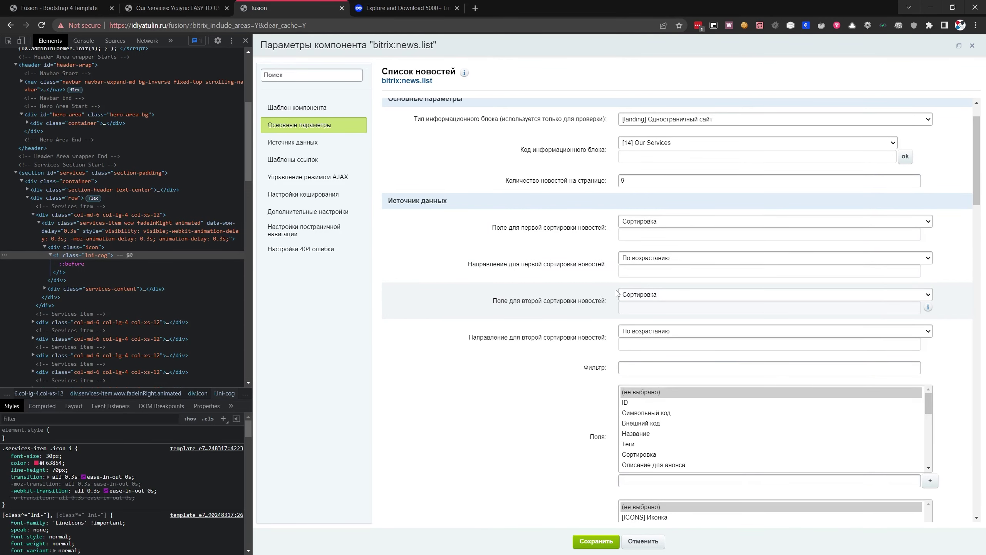
- Select [ICONS] Иконка as the property the news list component outputs
{"action": "scroll", "coordinate": [617, 292], "scroll_direction": "down", "scroll_amount": 2}
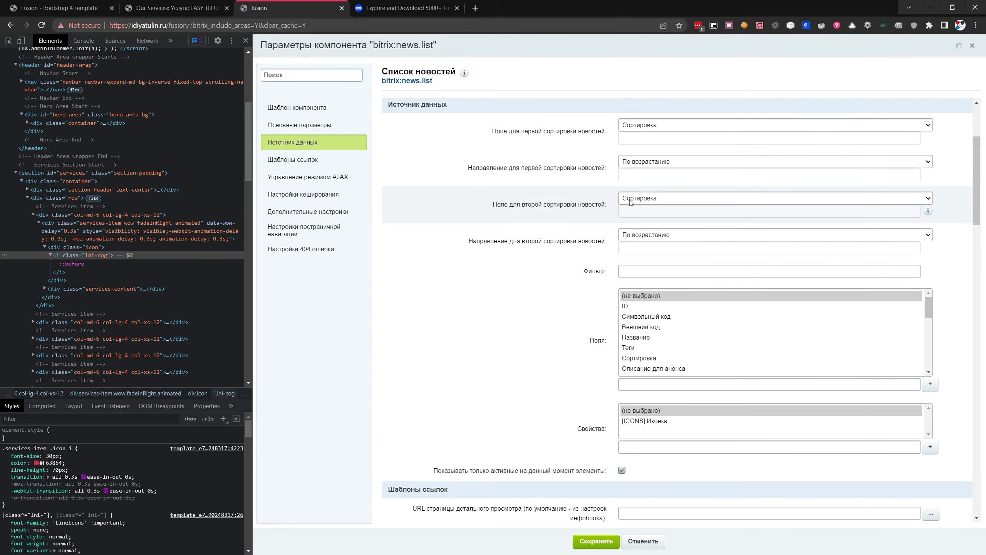
{"action": "scroll", "coordinate": [629, 229], "scroll_direction": "down", "scroll_amount": 1}
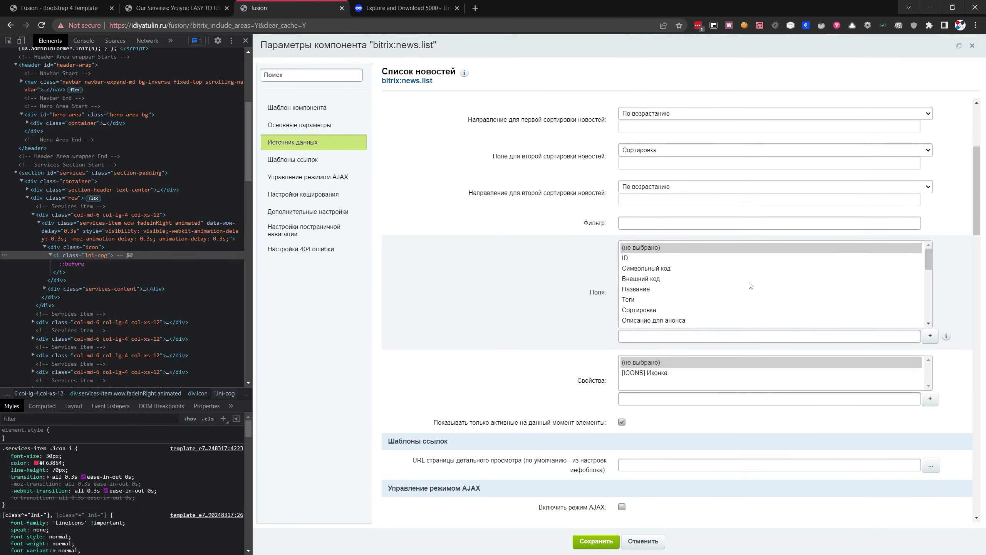
{"action": "scroll", "coordinate": [581, 316], "scroll_direction": "down", "scroll_amount": 2}
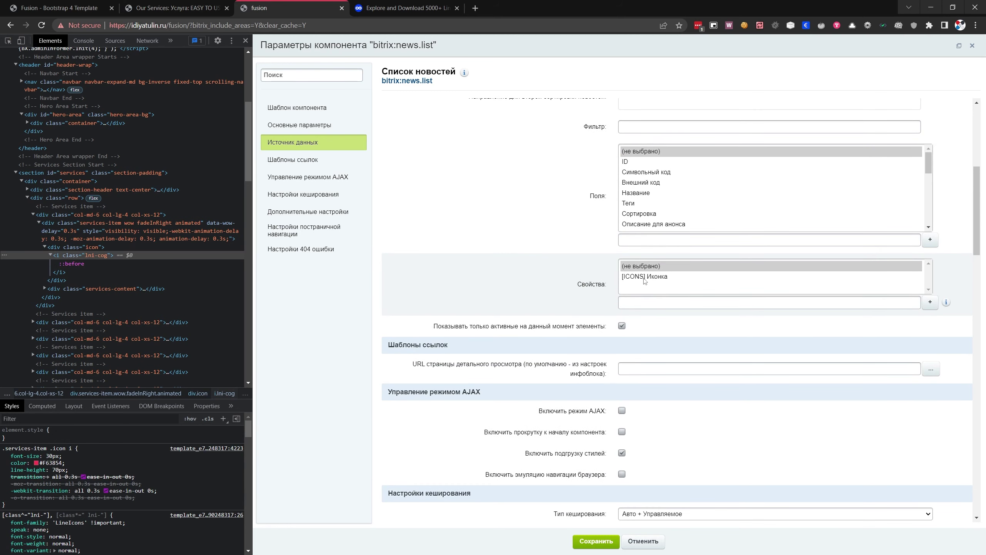
{"action": "left_click", "coordinate": [641, 277]}
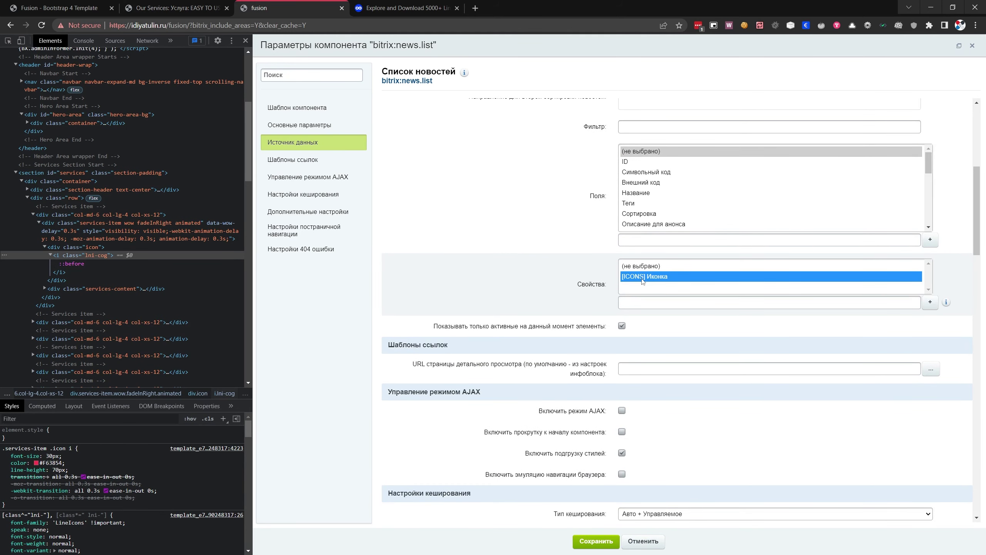
- Turn off setting the page title, browser window title, page keywords and page description in the component's additional settings
{"action": "scroll", "coordinate": [550, 267], "scroll_direction": "down", "scroll_amount": 1}
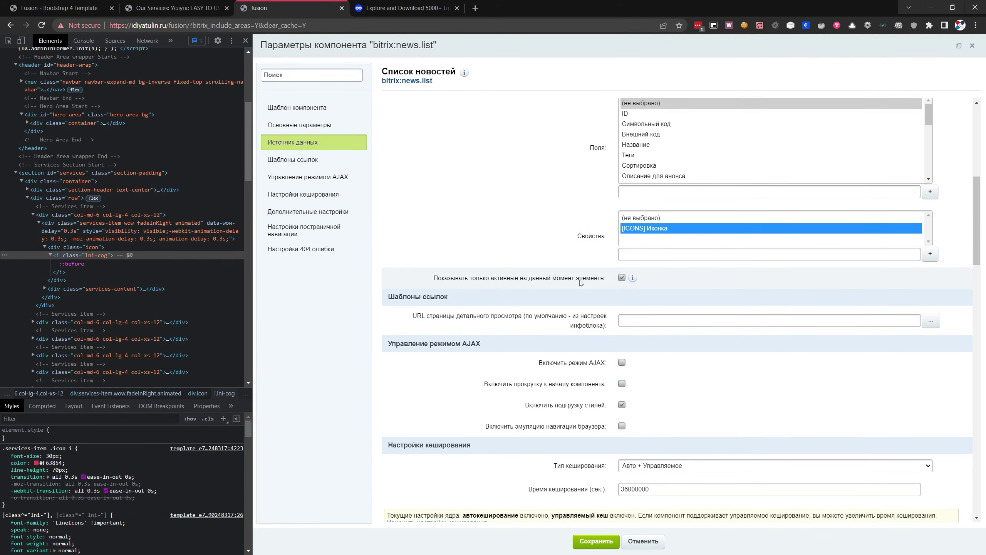
{"action": "scroll", "coordinate": [589, 284], "scroll_direction": "down", "scroll_amount": 1}
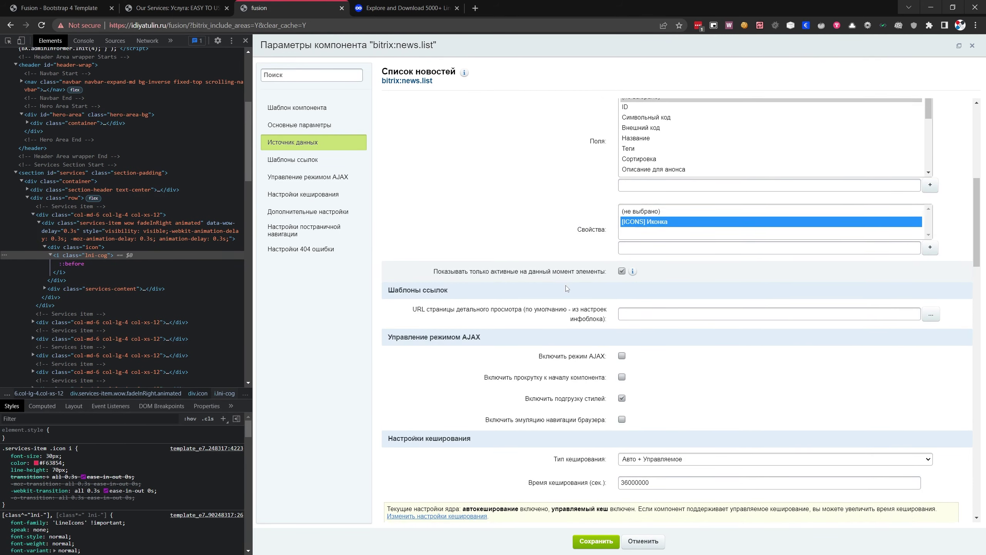
{"action": "scroll", "coordinate": [593, 302], "scroll_direction": "down", "scroll_amount": 1}
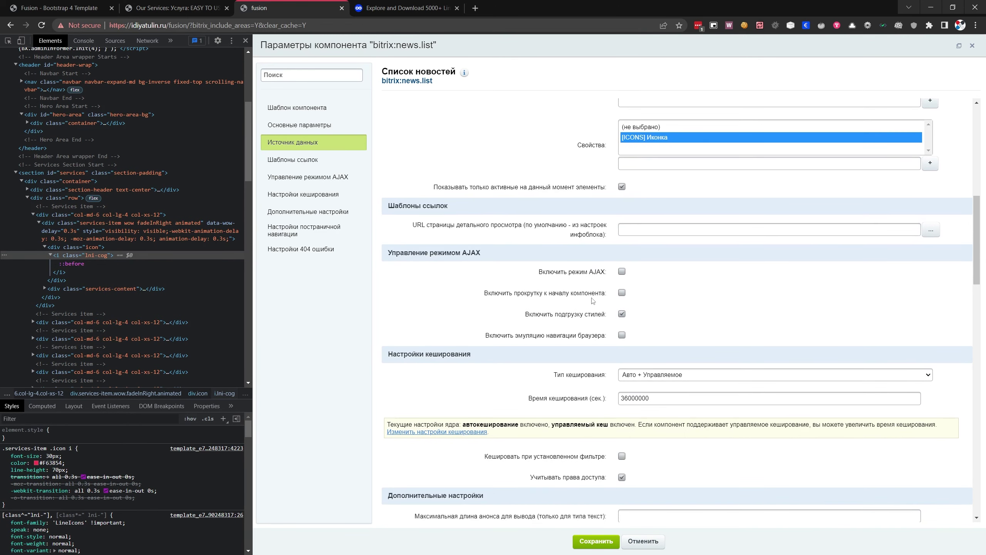
{"action": "scroll", "coordinate": [630, 313], "scroll_direction": "down", "scroll_amount": 3}
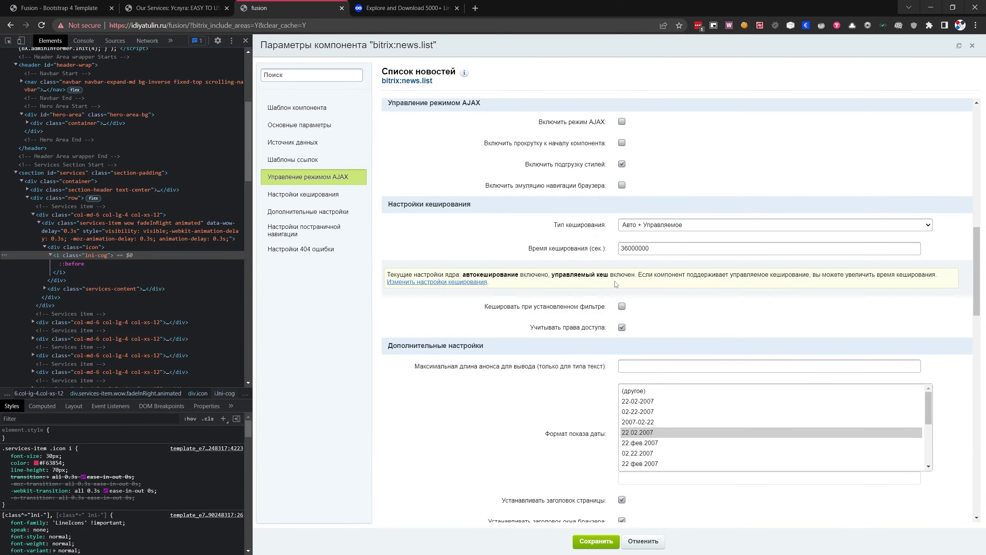
{"action": "scroll", "coordinate": [616, 284], "scroll_direction": "down", "scroll_amount": 1}
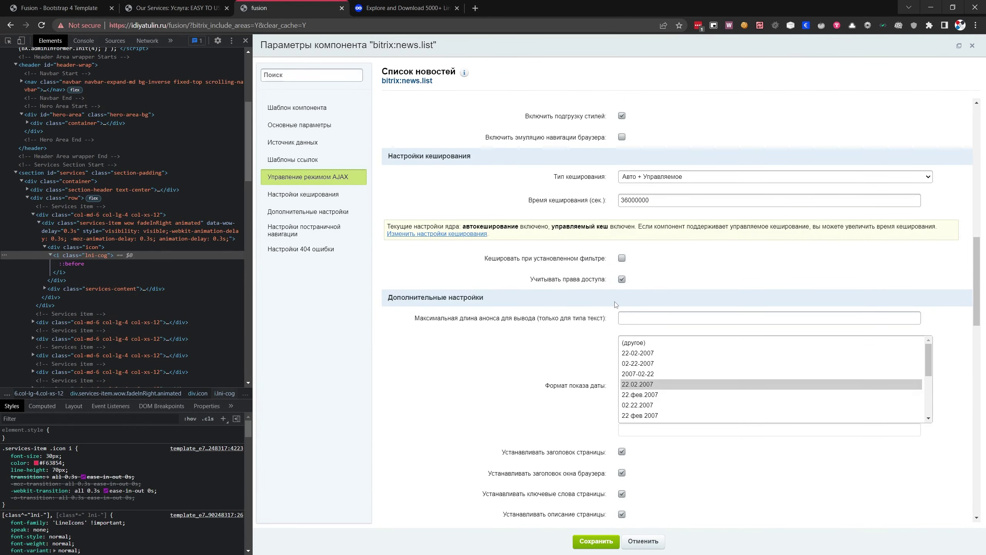
{"action": "scroll", "coordinate": [572, 292], "scroll_direction": "down", "scroll_amount": 2}
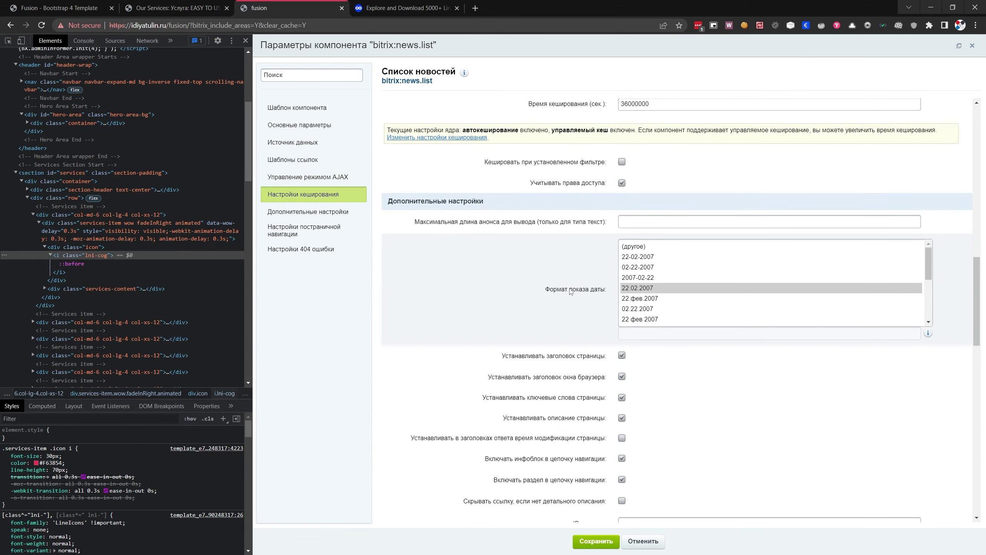
{"action": "scroll", "coordinate": [571, 291], "scroll_direction": "down", "scroll_amount": 2}
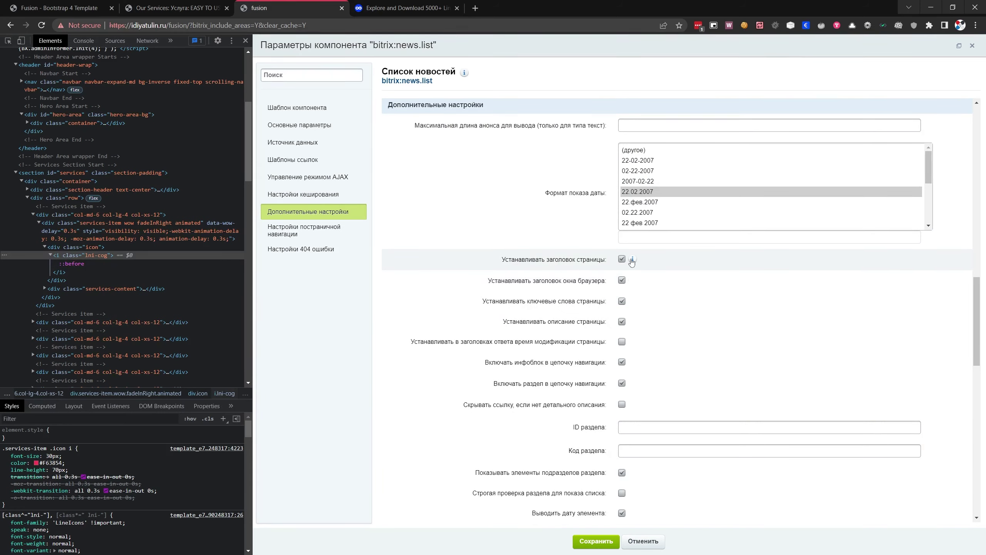
{"action": "mouse_move", "coordinate": [632, 262]}
{"action": "left_click", "coordinate": [622, 260]}
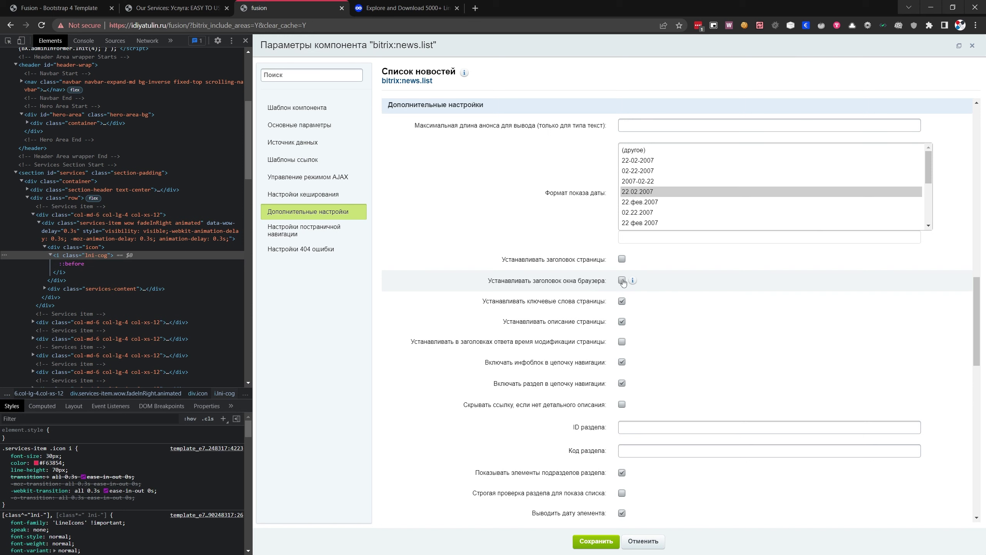
{"action": "left_click", "coordinate": [622, 302]}
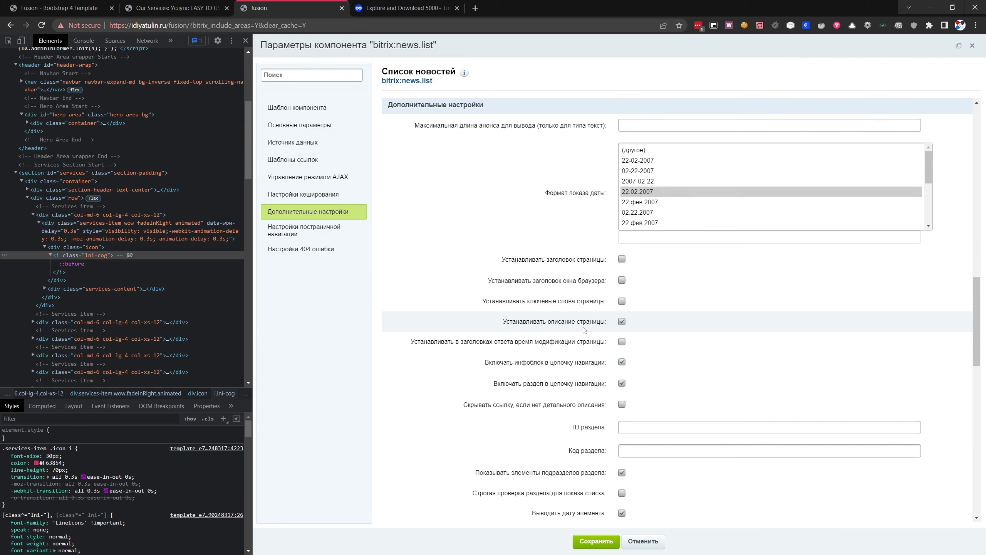
{"action": "left_click", "coordinate": [622, 322]}
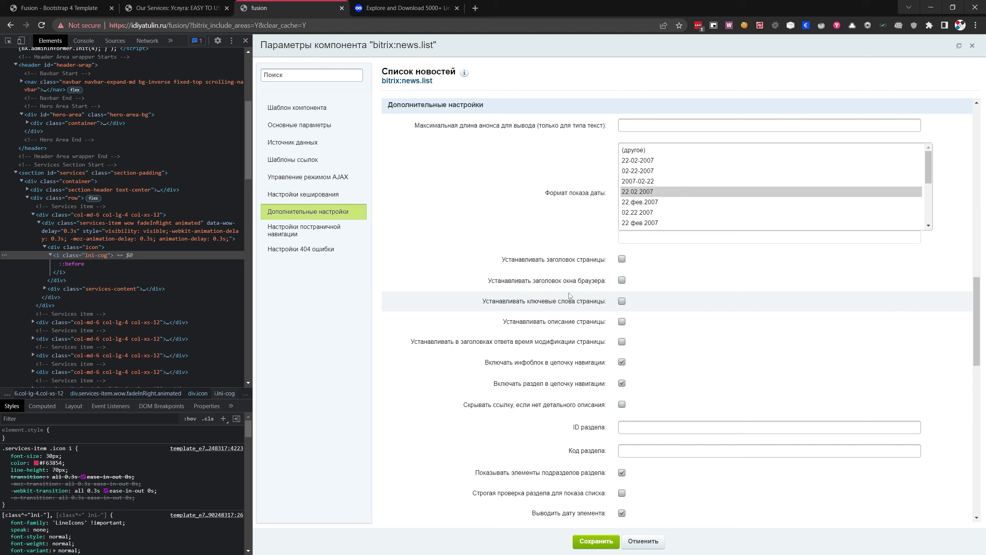
- Turn off displaying the pagination below the list, keeping the .default pagination template
{"action": "scroll", "coordinate": [557, 316], "scroll_direction": "down", "scroll_amount": 1}
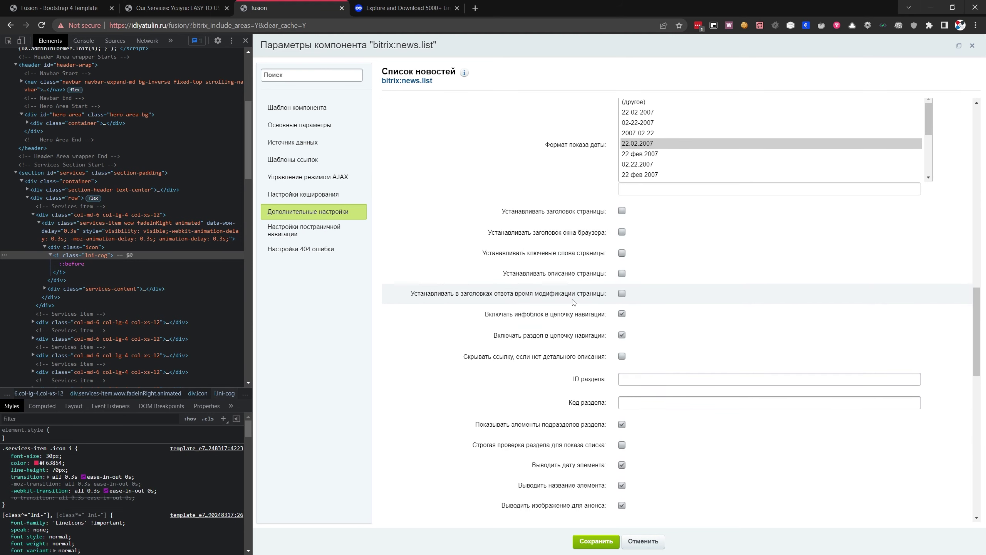
{"action": "scroll", "coordinate": [573, 302], "scroll_direction": "down", "scroll_amount": 1}
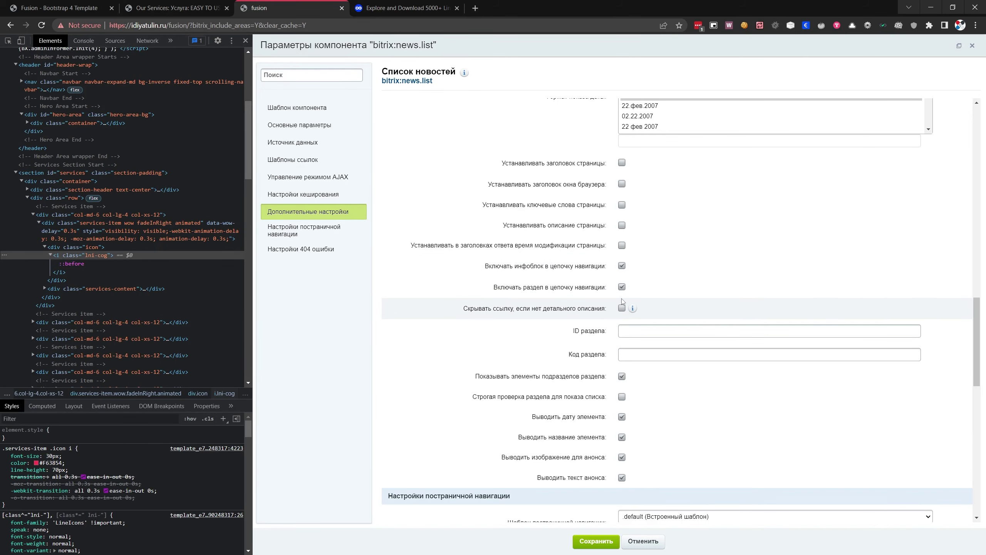
{"action": "scroll", "coordinate": [622, 303], "scroll_direction": "down", "scroll_amount": 2}
{"action": "scroll", "coordinate": [624, 264], "scroll_direction": "down", "scroll_amount": 1}
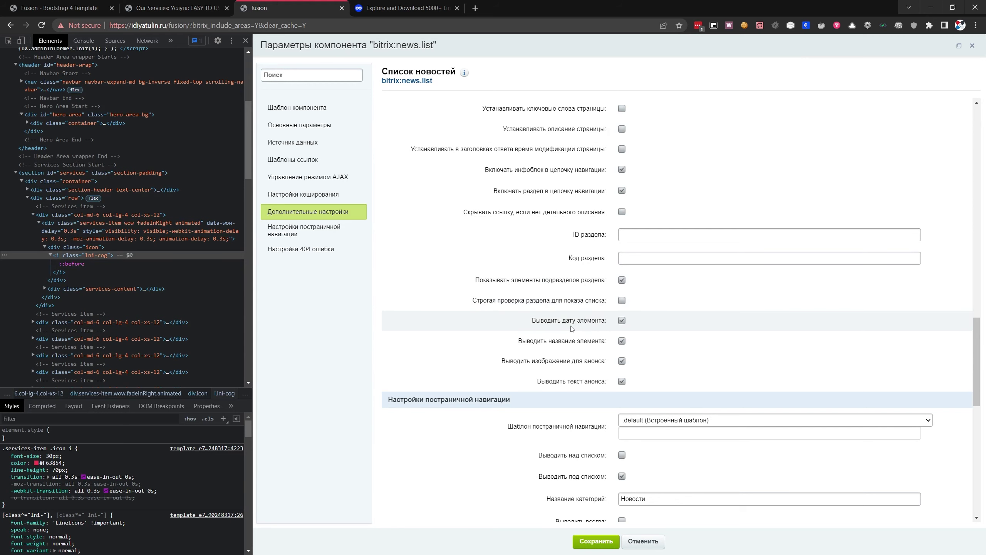
{"action": "scroll", "coordinate": [607, 372], "scroll_direction": "down", "scroll_amount": 2}
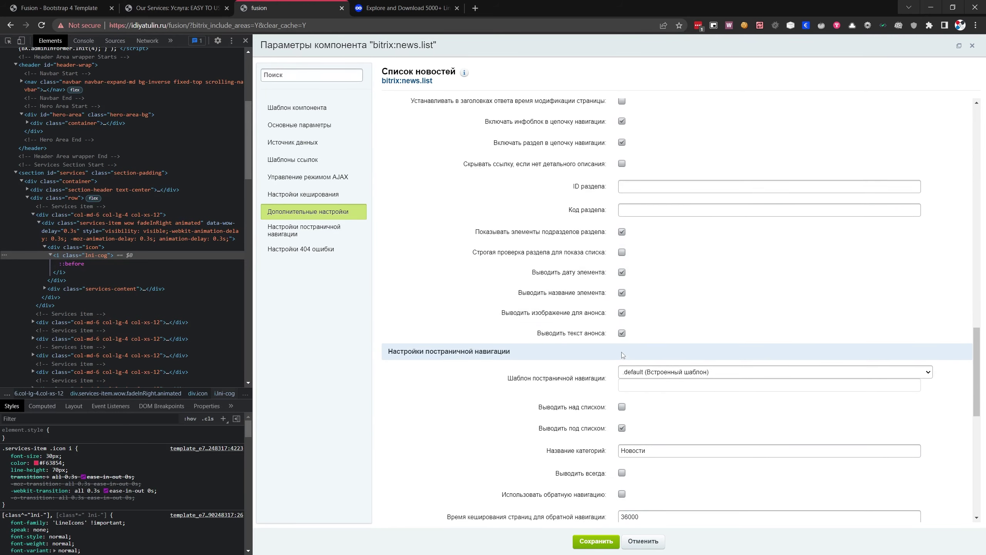
{"action": "scroll", "coordinate": [621, 322], "scroll_direction": "down", "scroll_amount": 5}
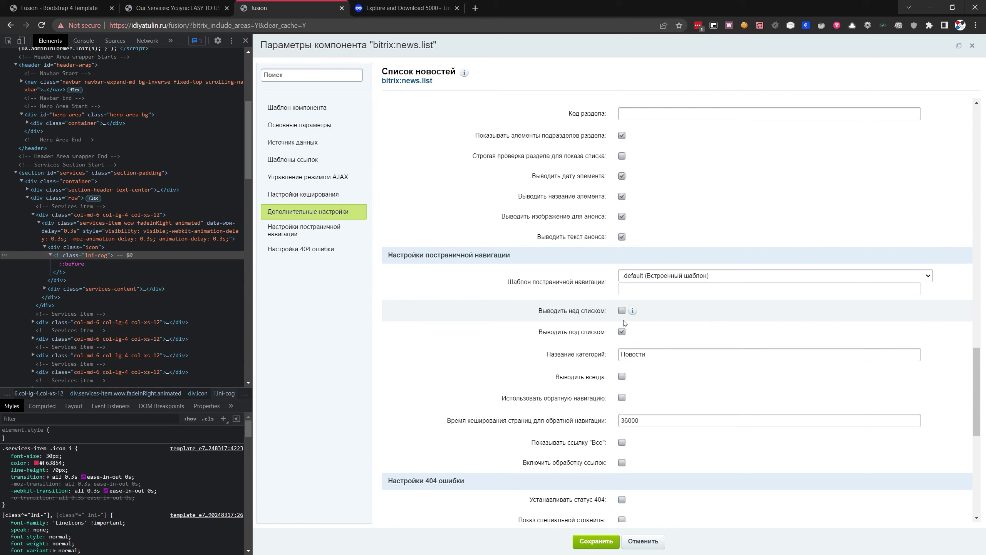
{"action": "left_click", "coordinate": [646, 277]}
{"action": "left_click", "coordinate": [653, 279]}
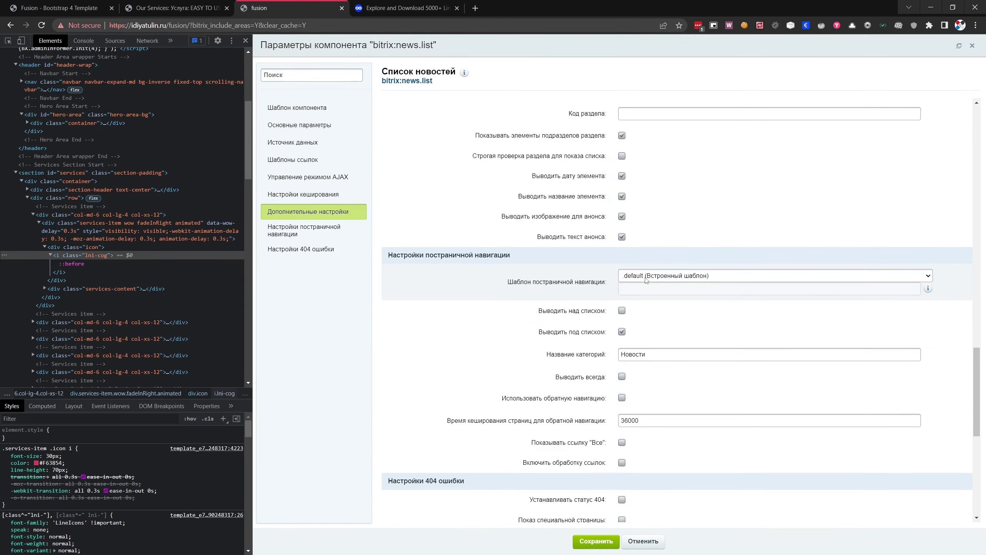
{"action": "scroll", "coordinate": [596, 325], "scroll_direction": "down", "scroll_amount": 3}
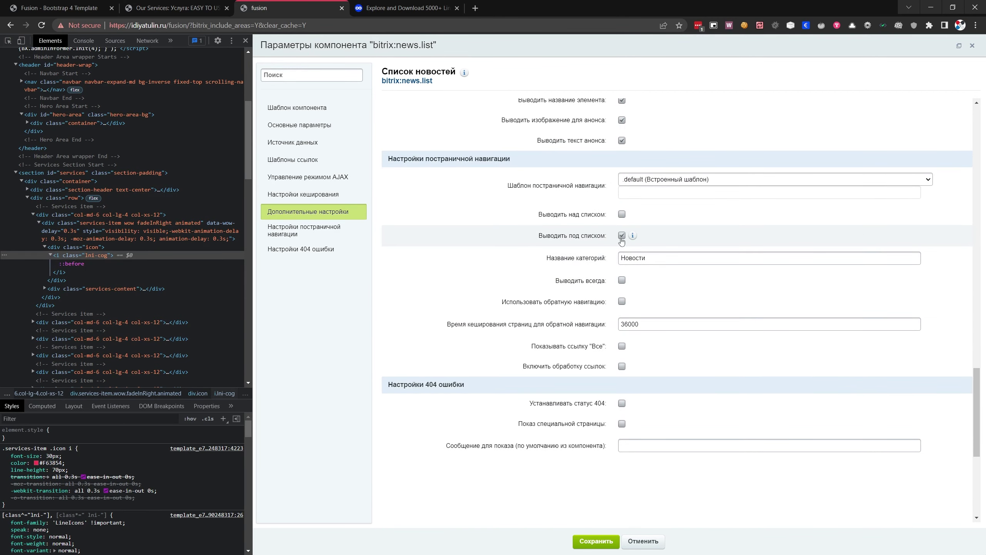
{"action": "left_click", "coordinate": [622, 236]}
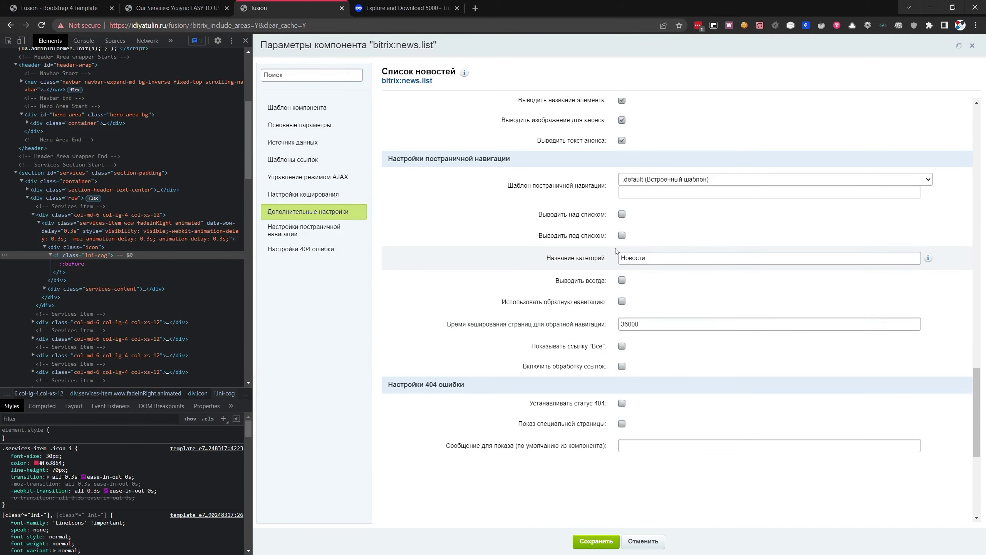
- Save the news list component's parameters and the edited /fusion/index.php page
{"action": "scroll", "coordinate": [646, 230], "scroll_direction": "up", "scroll_amount": 3}
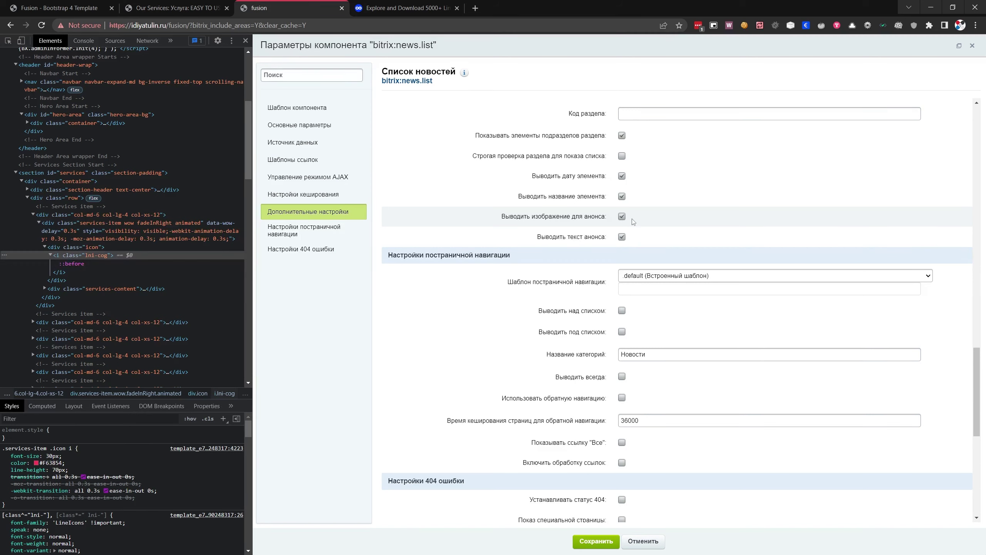
{"action": "scroll", "coordinate": [611, 231], "scroll_direction": "down", "scroll_amount": 5}
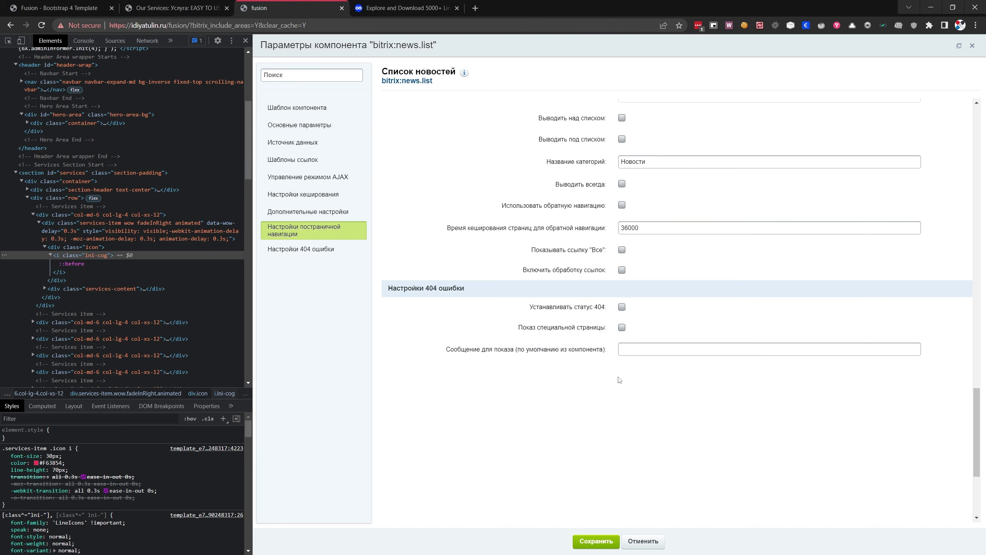
{"action": "left_click", "coordinate": [597, 543]}
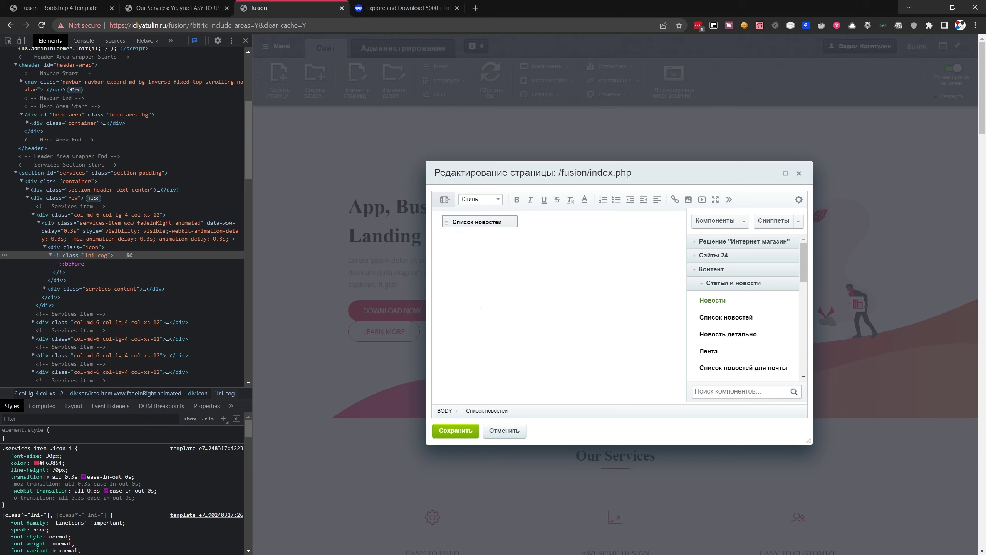
{"action": "left_click", "coordinate": [455, 430]}
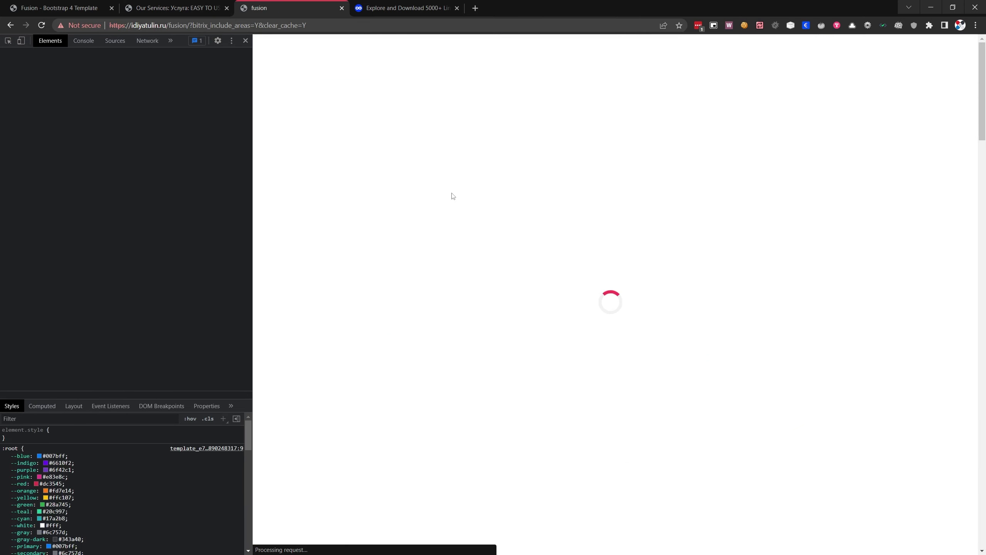
- Copy the built-in template of the Список новостей component on the page as a new template named services
{"action": "scroll", "coordinate": [433, 194], "scroll_direction": "down", "scroll_amount": 10}
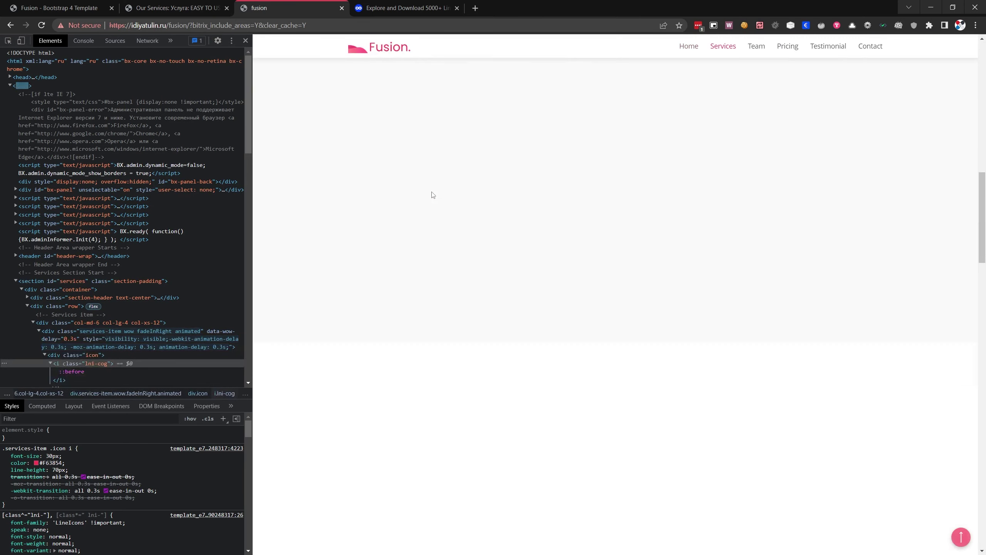
{"action": "scroll", "coordinate": [433, 194], "scroll_direction": "down", "scroll_amount": 15}
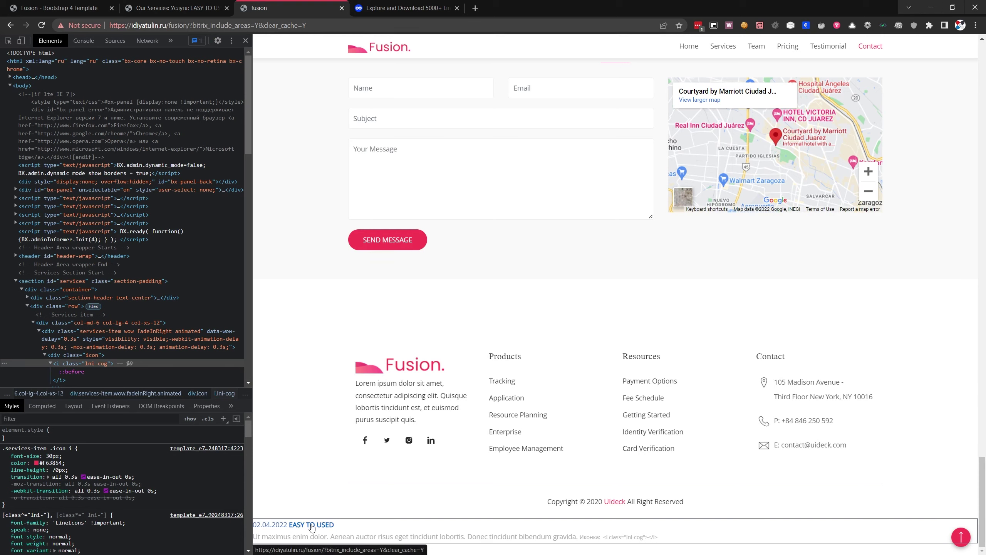
{"action": "mouse_move", "coordinate": [310, 528]}
{"action": "left_click", "coordinate": [348, 507]}
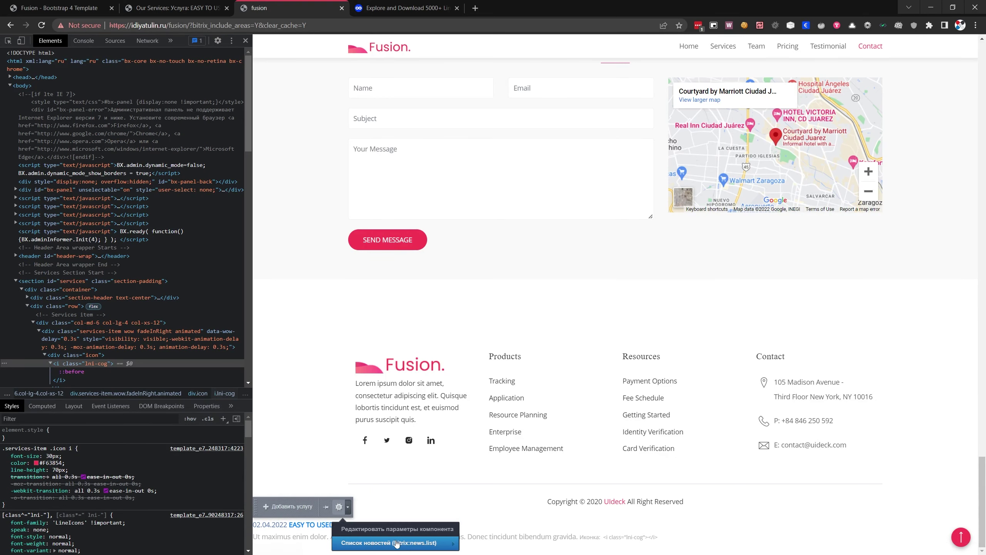
{"action": "mouse_move", "coordinate": [403, 543]}
{"action": "left_click", "coordinate": [489, 505]}
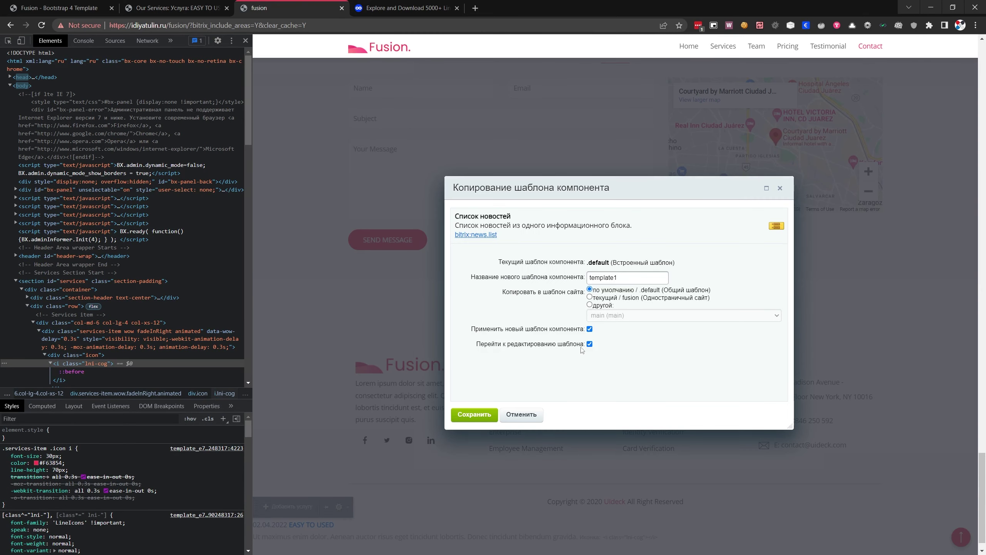
{"action": "left_click_drag", "start_coordinate": [626, 279], "coordinate": [554, 279]}
{"action": "type", "text": "services"}
{"action": "left_click", "coordinate": [475, 414]}
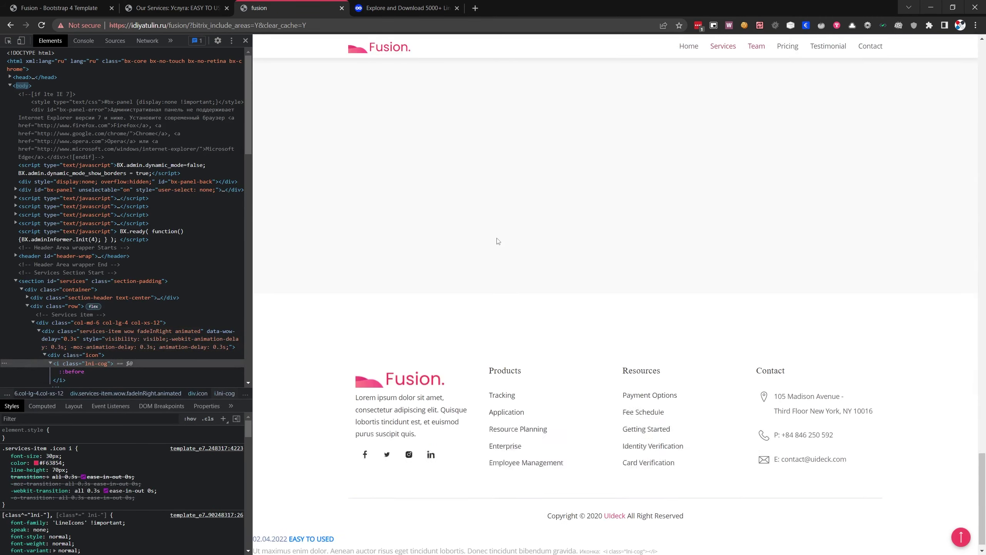
- Cut the whole bitrix:news.list component call out of the source code of /fusion/index.php, leaving the <br>, and save the page
{"action": "scroll", "coordinate": [496, 246], "scroll_direction": "up", "scroll_amount": 20}
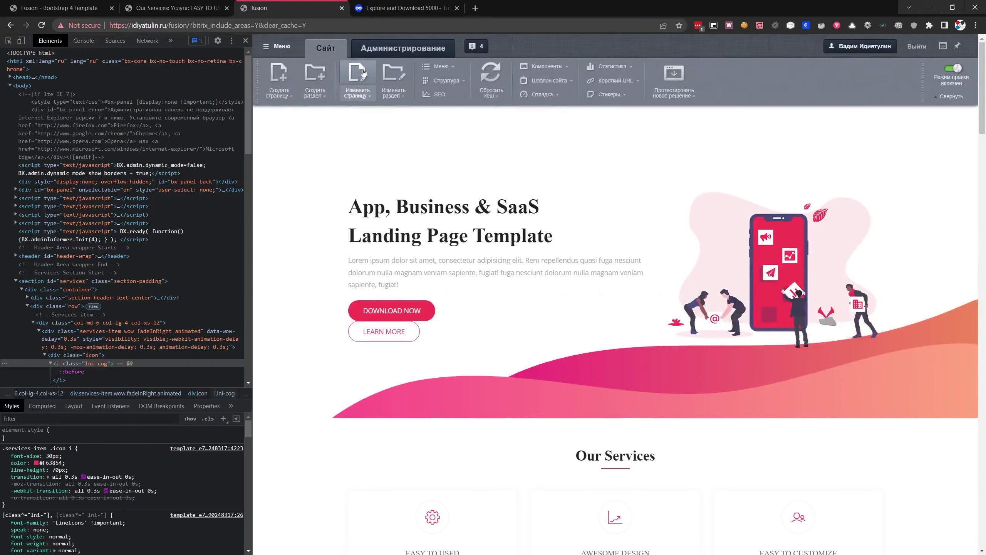
{"action": "left_click", "coordinate": [361, 75]}
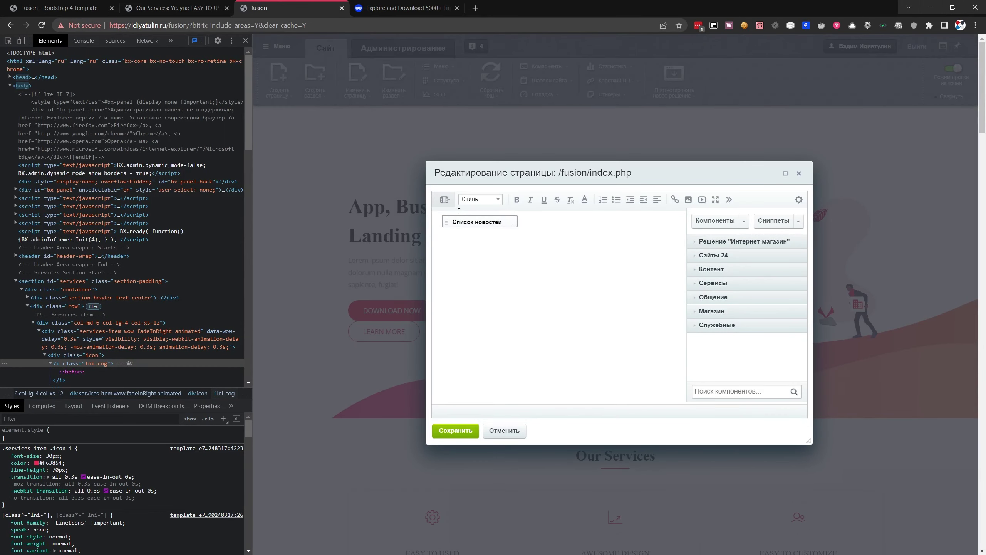
{"action": "left_click", "coordinate": [446, 201]}
{"action": "left_click", "coordinate": [434, 219]}
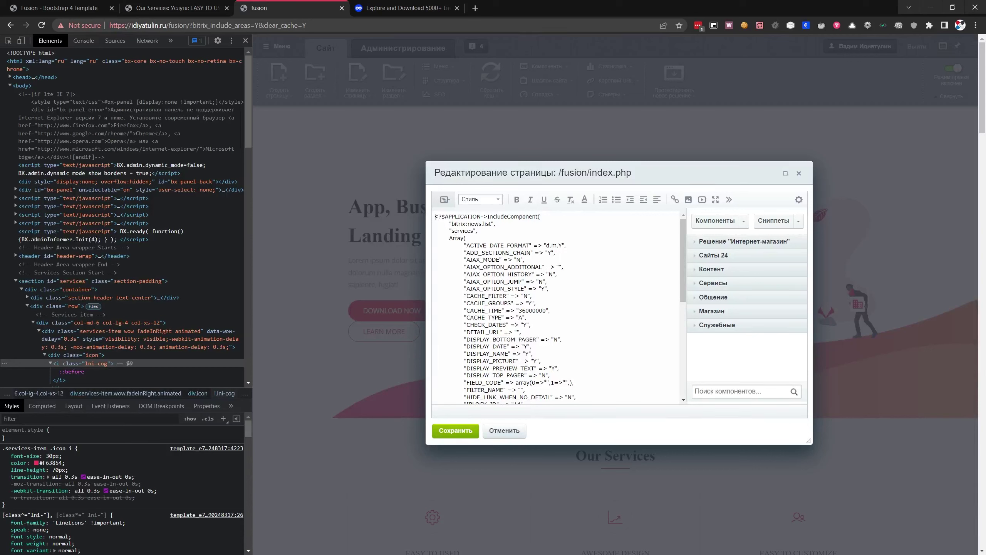
{"action": "scroll", "coordinate": [470, 232], "scroll_direction": "down", "scroll_amount": 10}
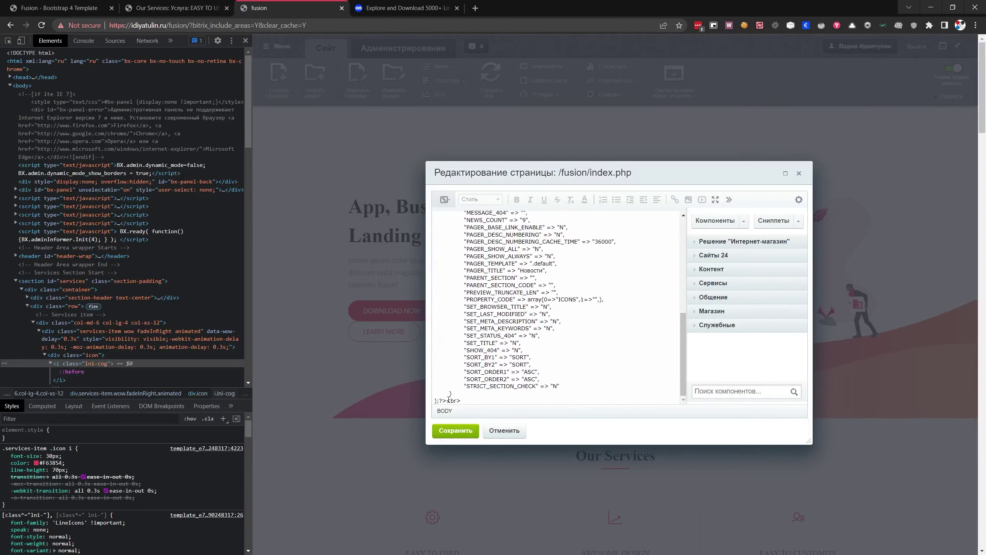
{"action": "left_click", "coordinate": [446, 400], "text": "shift"}
{"action": "key", "text": "Delete"}
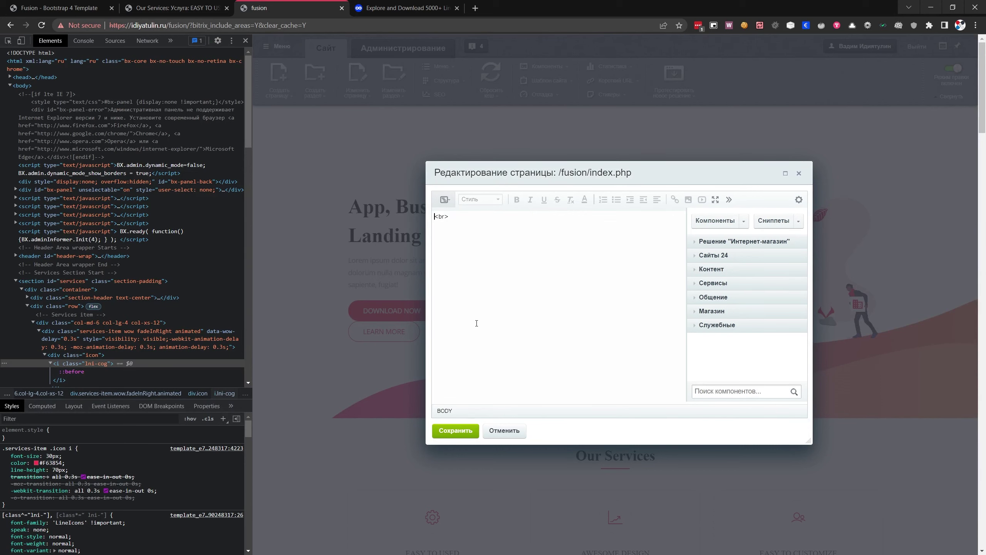
{"action": "left_click", "coordinate": [467, 429]}
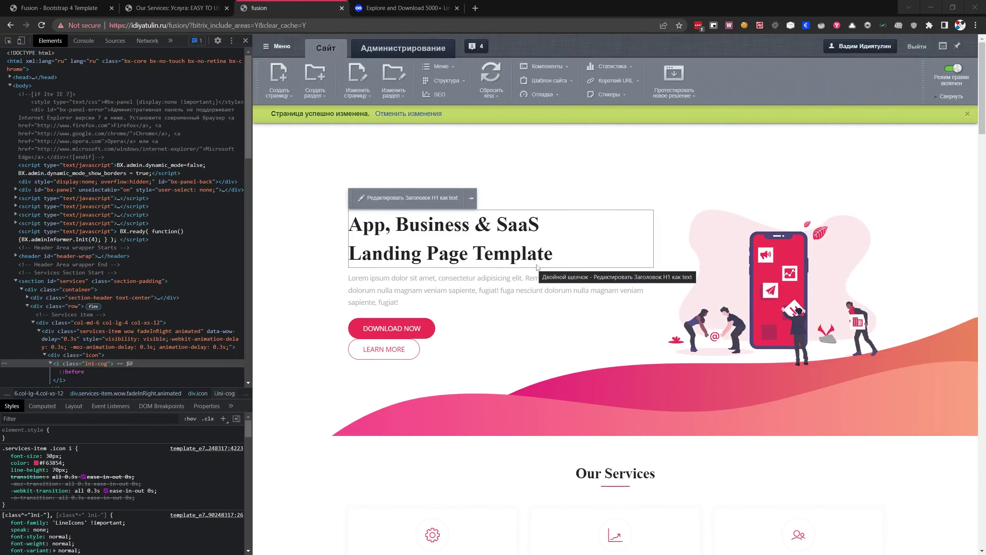
- Switch to PhpStorm and collapse the hero-area block in the Fusion template's header.php
{"action": "key", "text": "alt+Tab"}
{"action": "scroll", "coordinate": [263, 230], "scroll_direction": "down", "scroll_amount": 6}
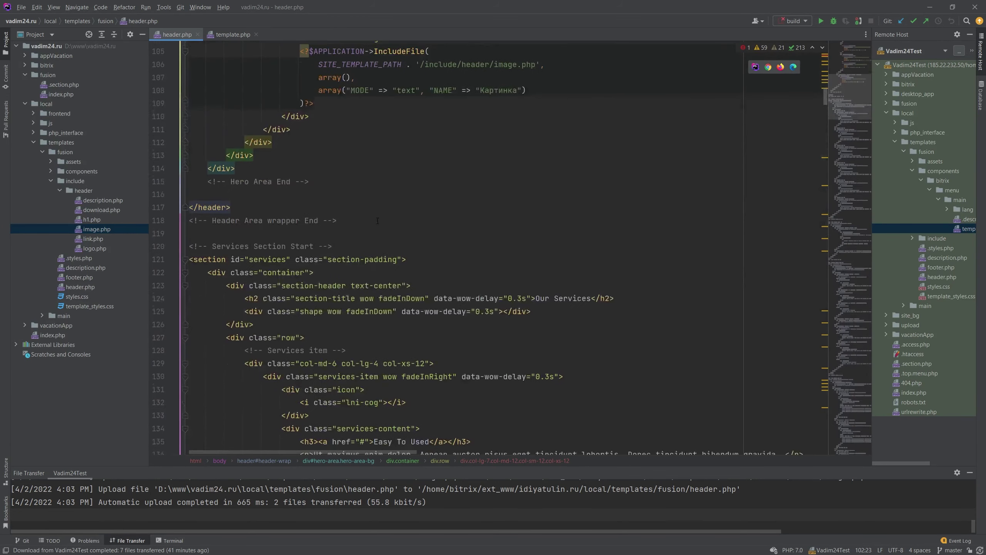
{"action": "left_click", "coordinate": [263, 229]}
{"action": "scroll", "coordinate": [263, 229], "scroll_direction": "up", "scroll_amount": 6}
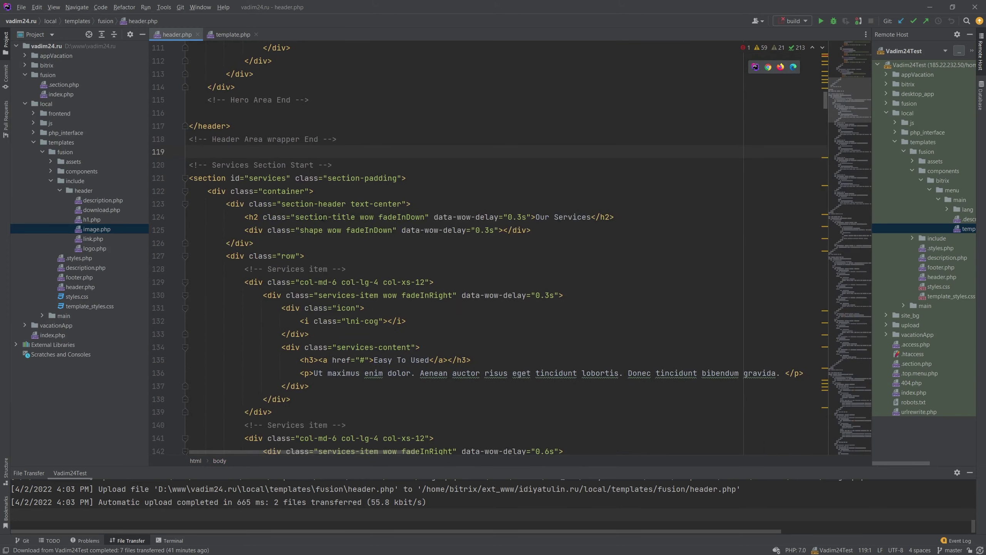
{"action": "scroll", "coordinate": [322, 216], "scroll_direction": "up", "scroll_amount": 15}
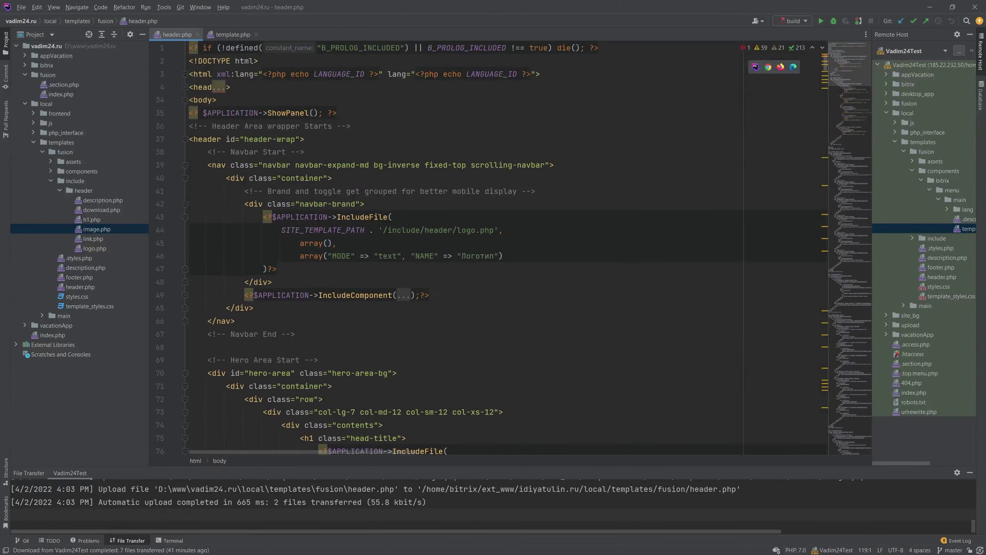
{"action": "scroll", "coordinate": [319, 217], "scroll_direction": "down", "scroll_amount": 3}
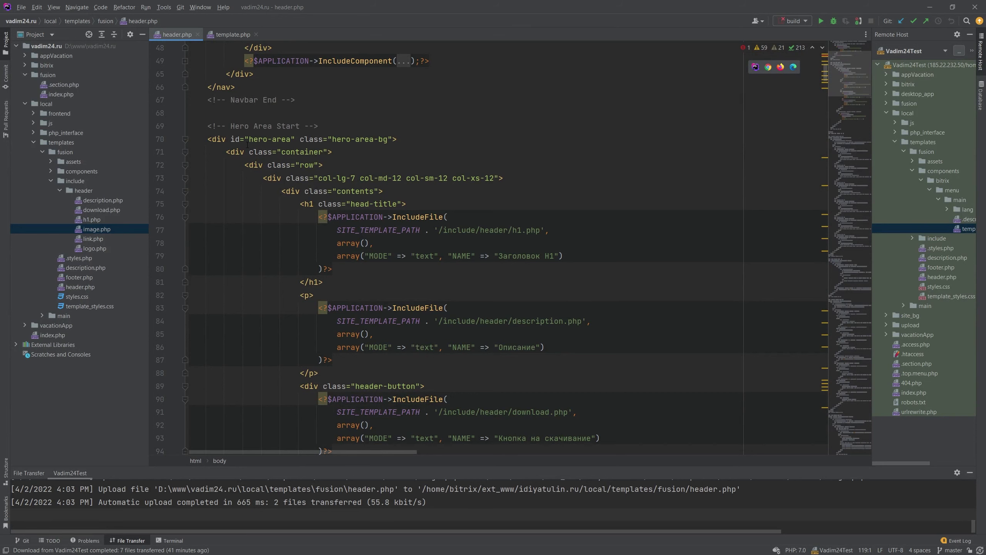
{"action": "left_click", "coordinate": [186, 139]}
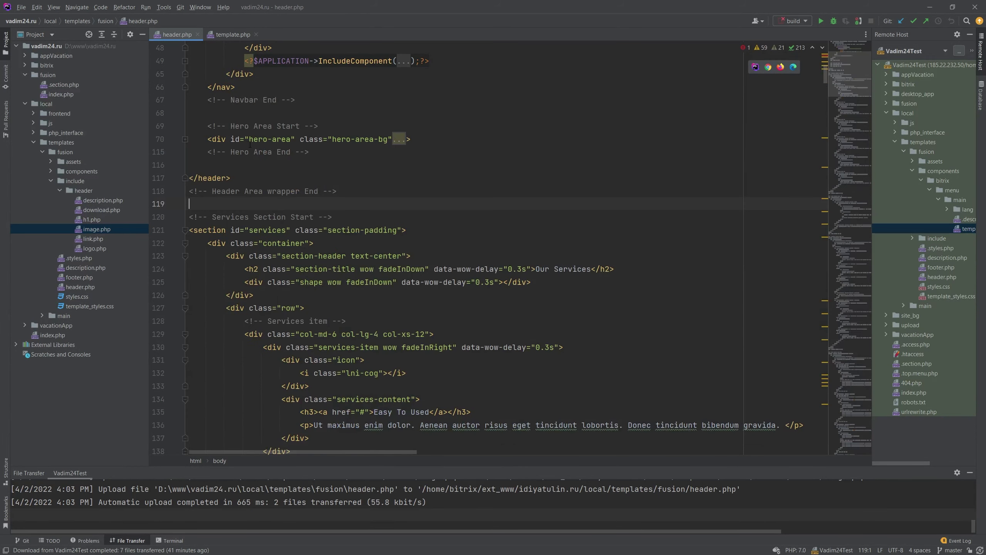
- Paste the cut bitrix:news.list component call with the services template between the Services Section Start comment and the services section in header.php
{"action": "scroll", "coordinate": [299, 161], "scroll_direction": "down", "scroll_amount": 3}
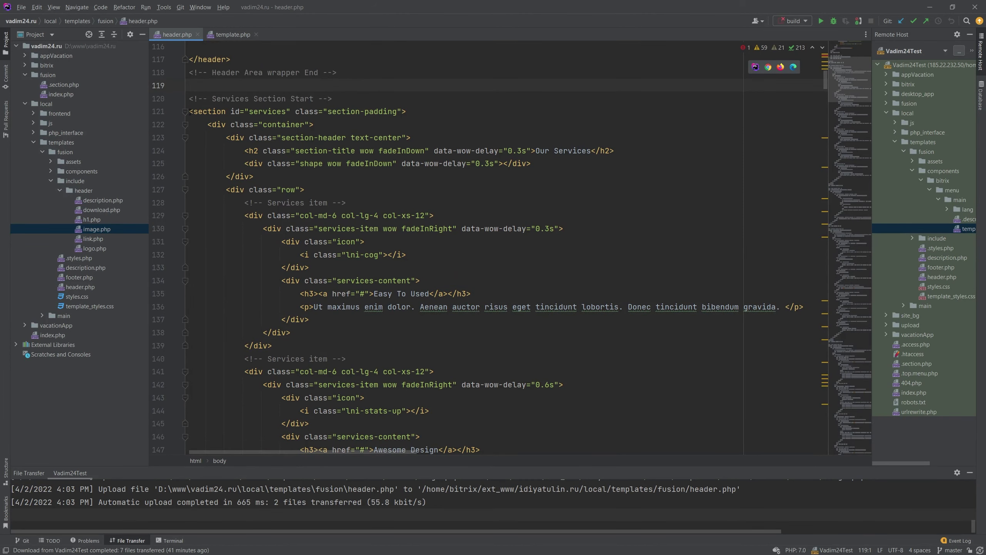
{"action": "key", "text": "Down"}
{"action": "key", "text": "Down"}
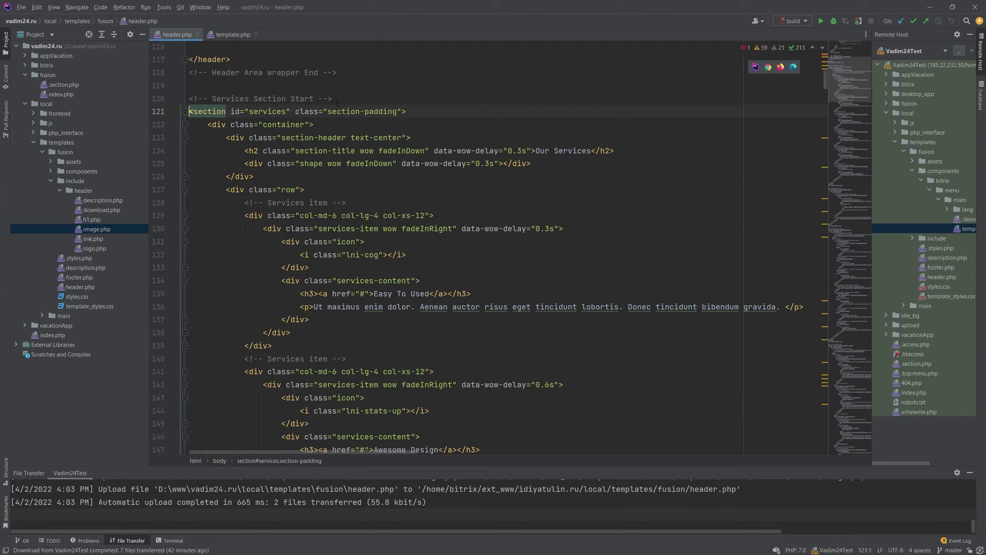
{"action": "scroll", "coordinate": [198, 108], "scroll_direction": "down", "scroll_amount": 10}
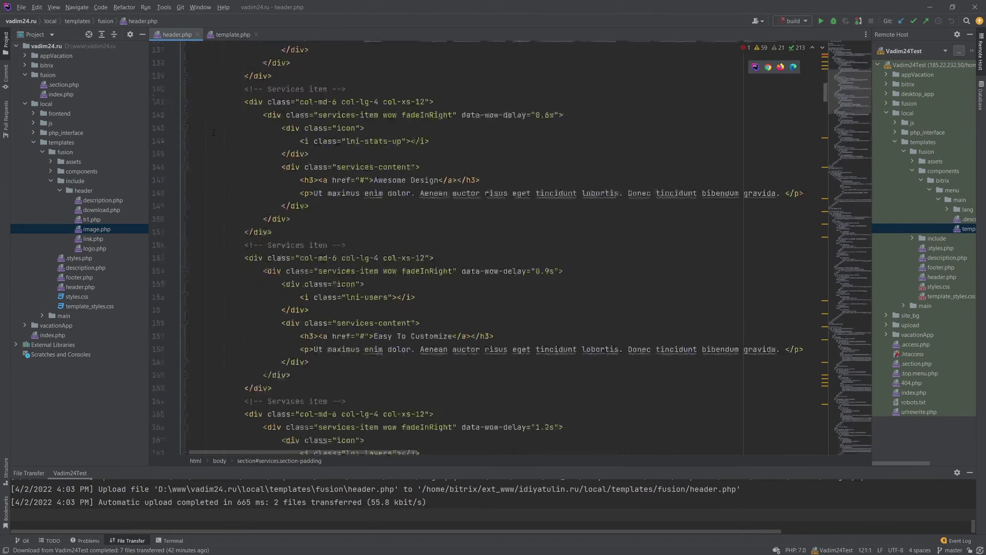
{"action": "scroll", "coordinate": [213, 130], "scroll_direction": "up", "scroll_amount": 10}
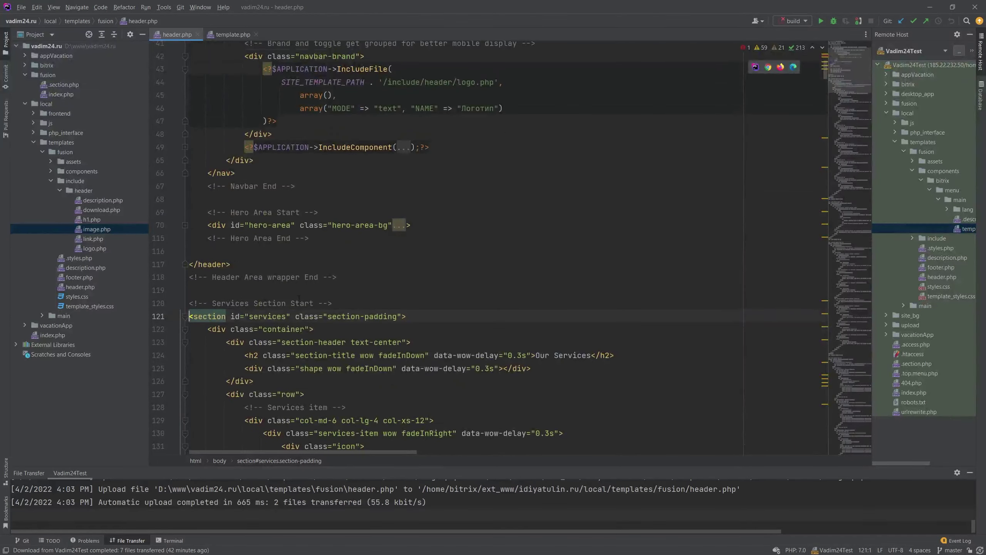
{"action": "left_click", "coordinate": [346, 306]}
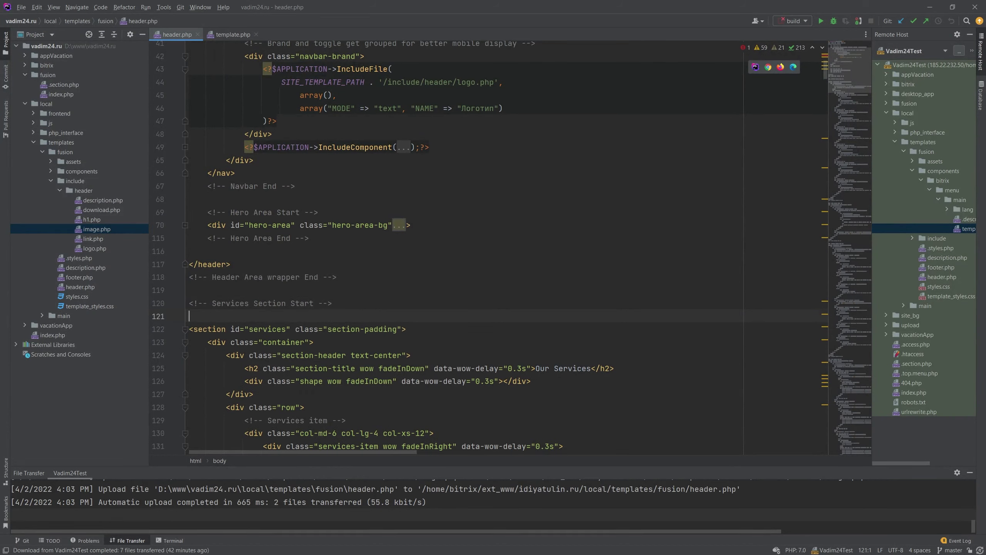
{"action": "key", "text": "ctrl+v"}
{"action": "scroll", "coordinate": [346, 306], "scroll_direction": "down", "scroll_amount": 5}
{"action": "scroll", "coordinate": [257, 148], "scroll_direction": "up", "scroll_amount": 5}
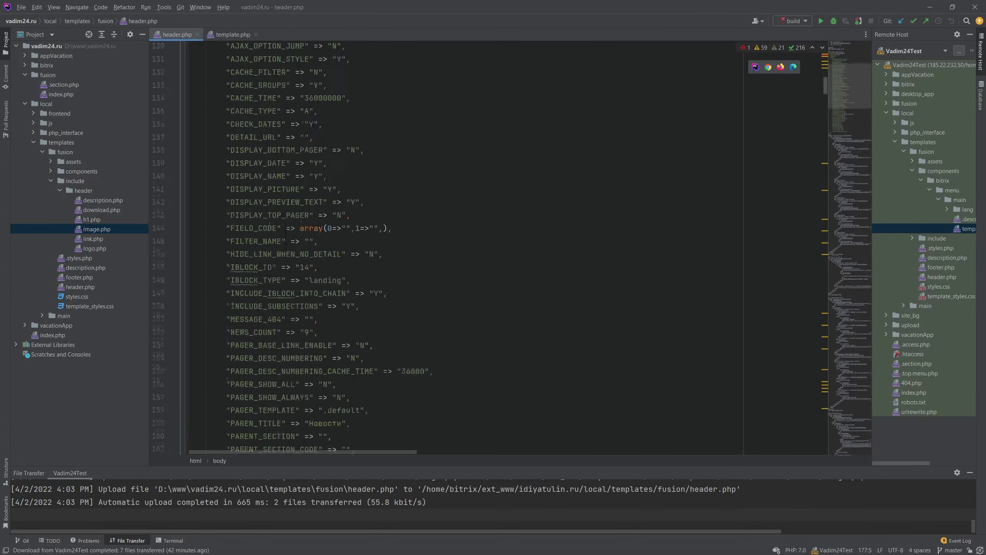
{"action": "left_click", "coordinate": [281, 174]}
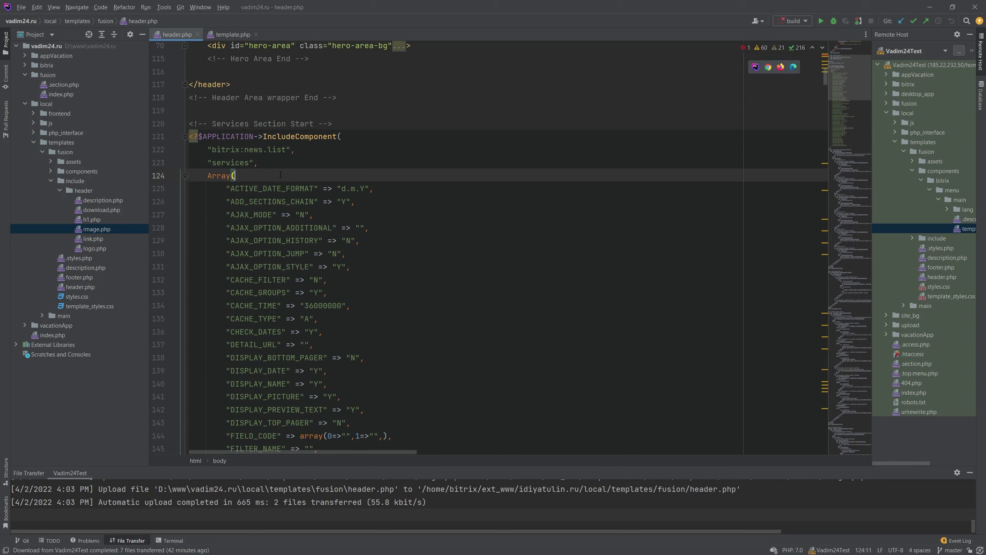
{"action": "left_click", "coordinate": [286, 165]}
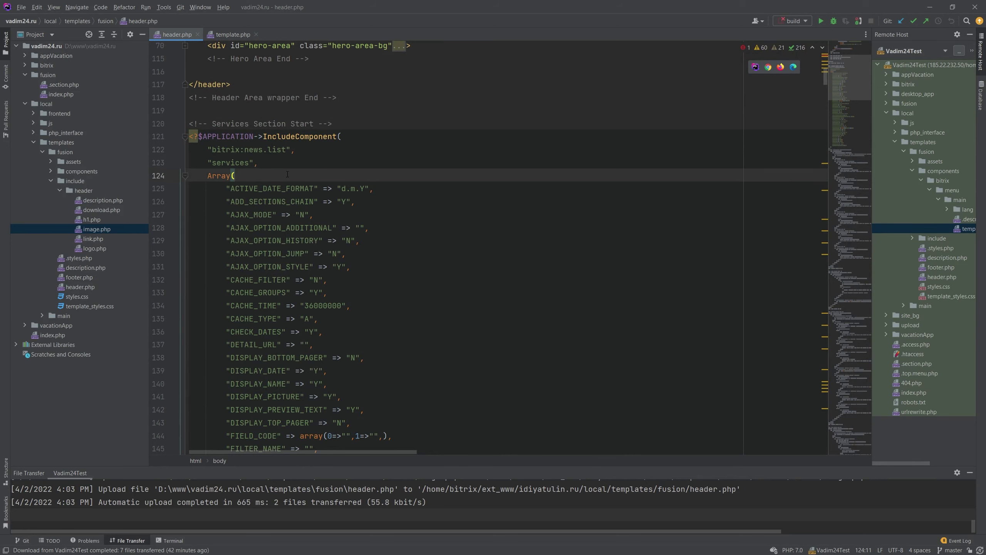